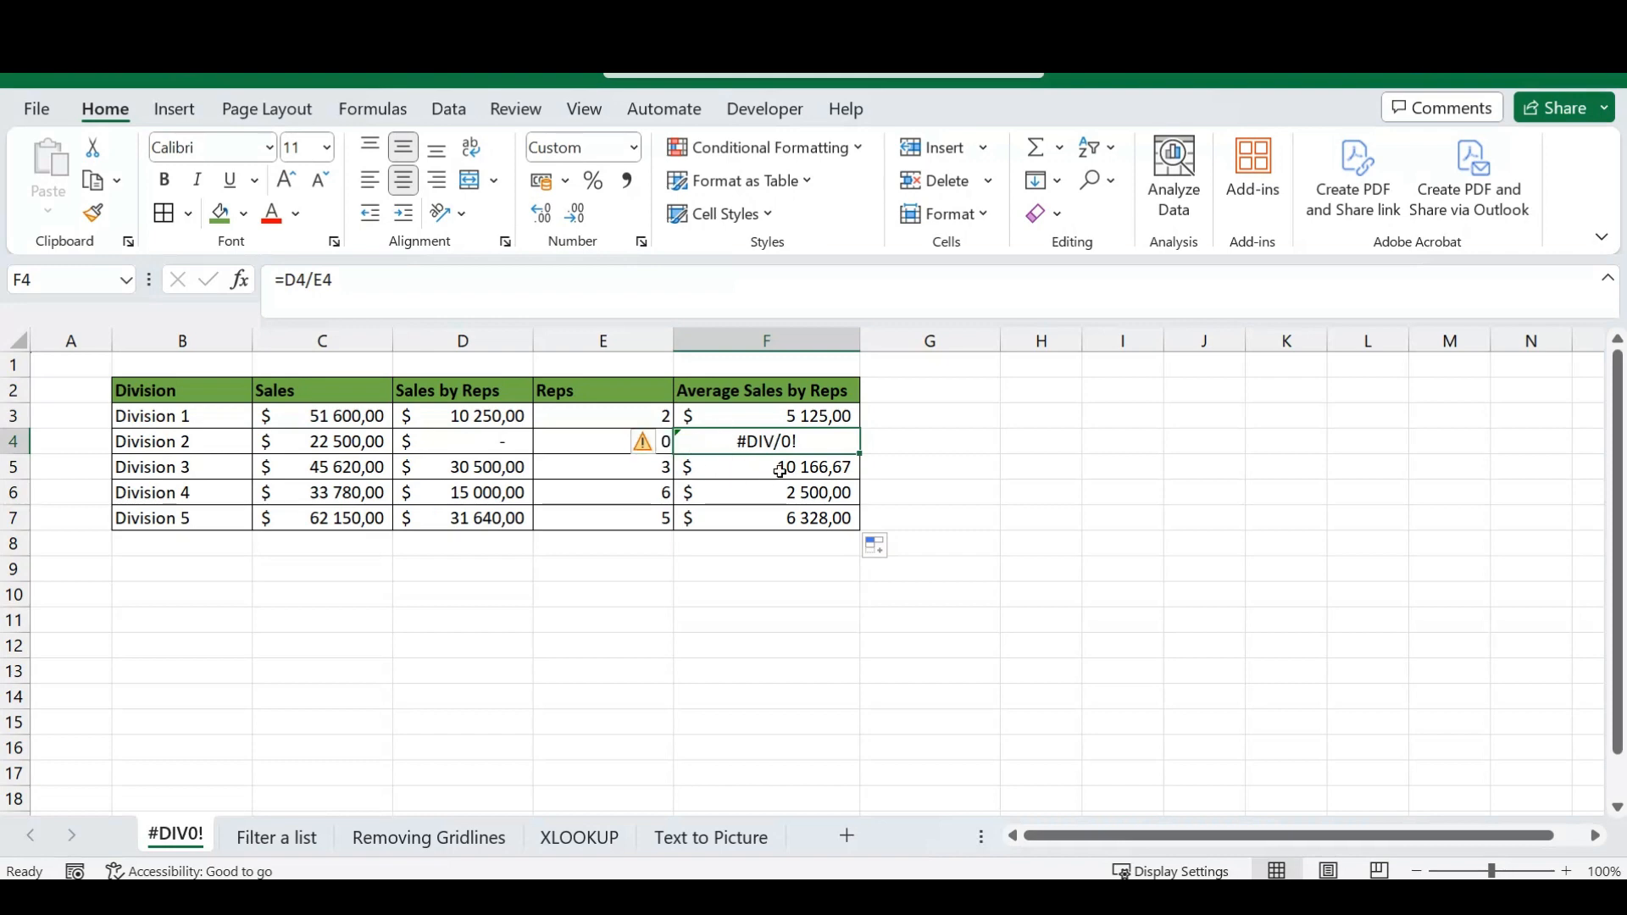
left_click(781, 470)
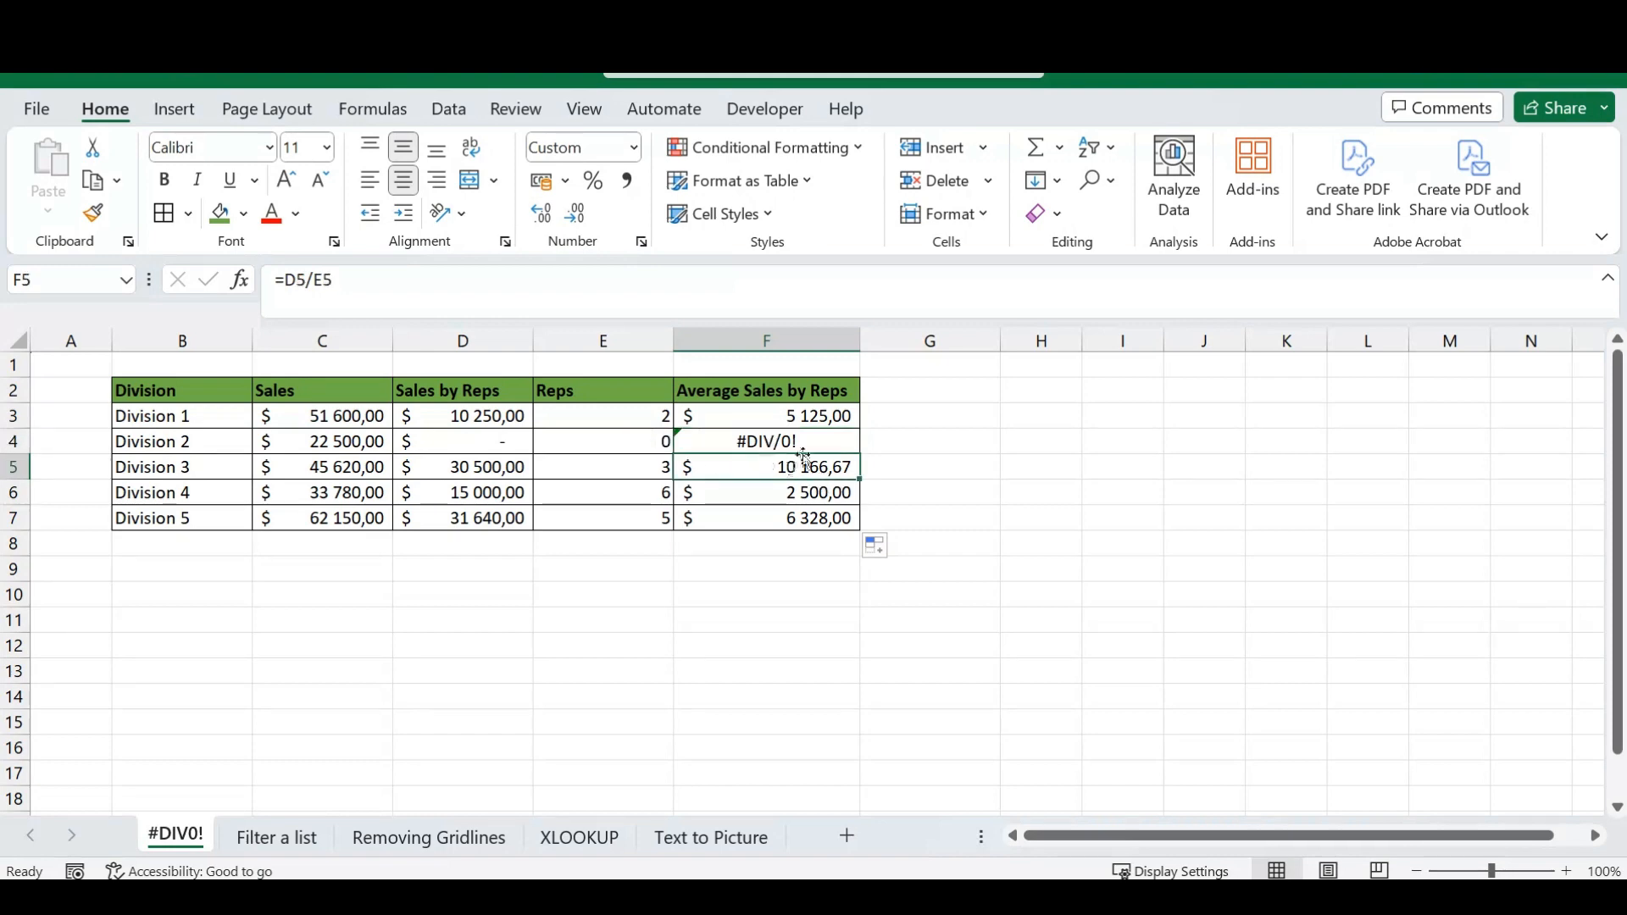
left_click(806, 440)
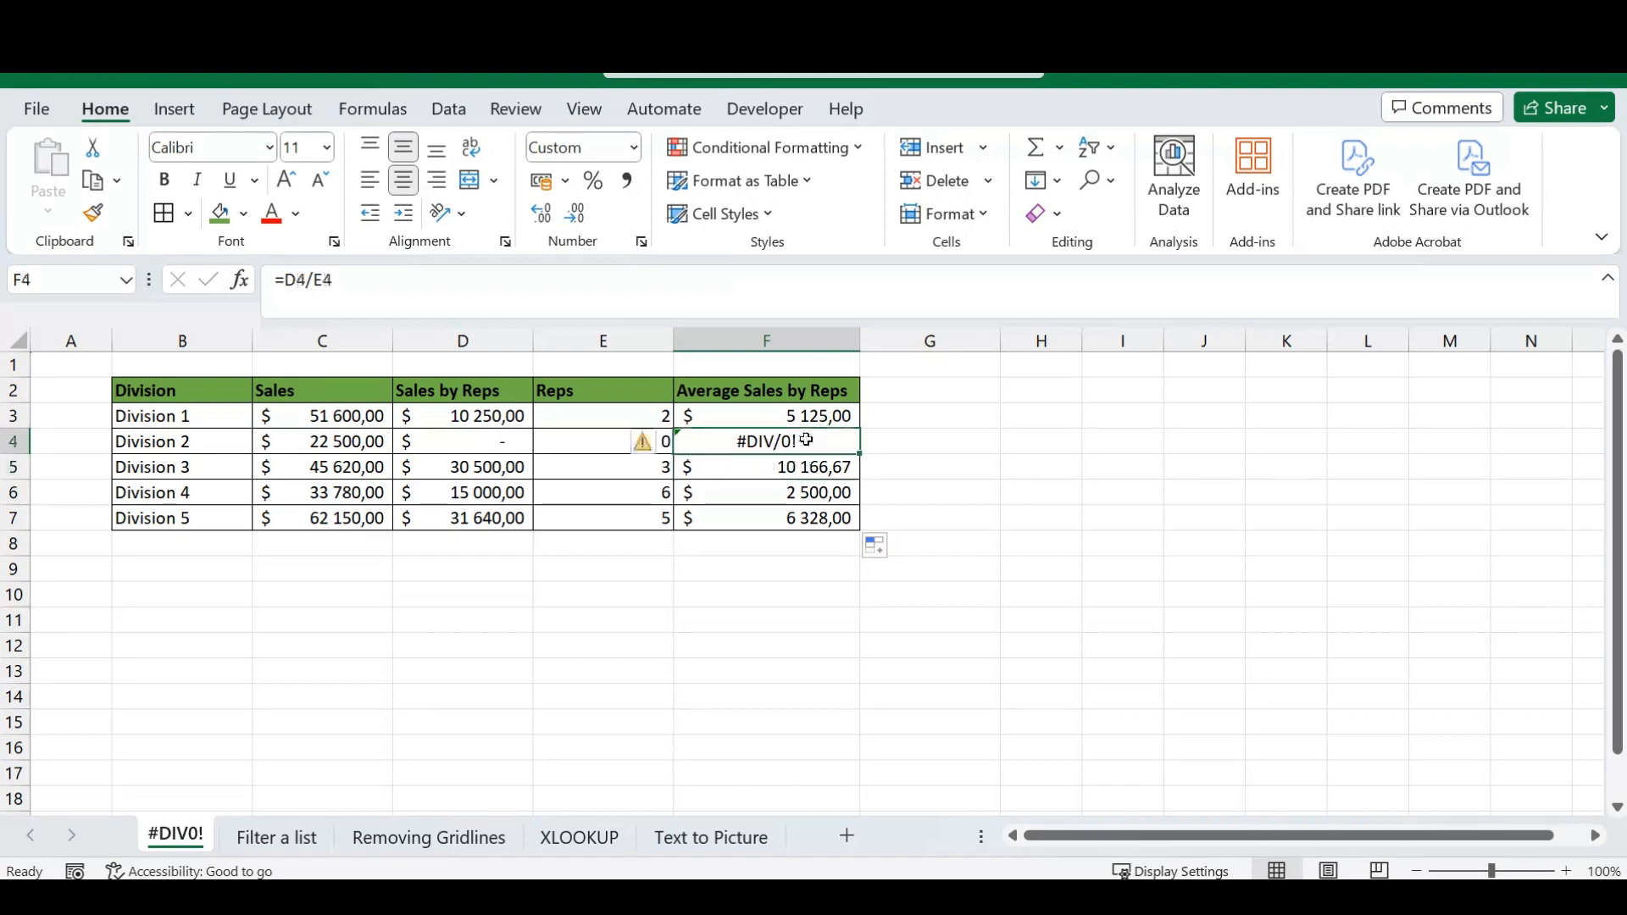
left_click(903, 442)
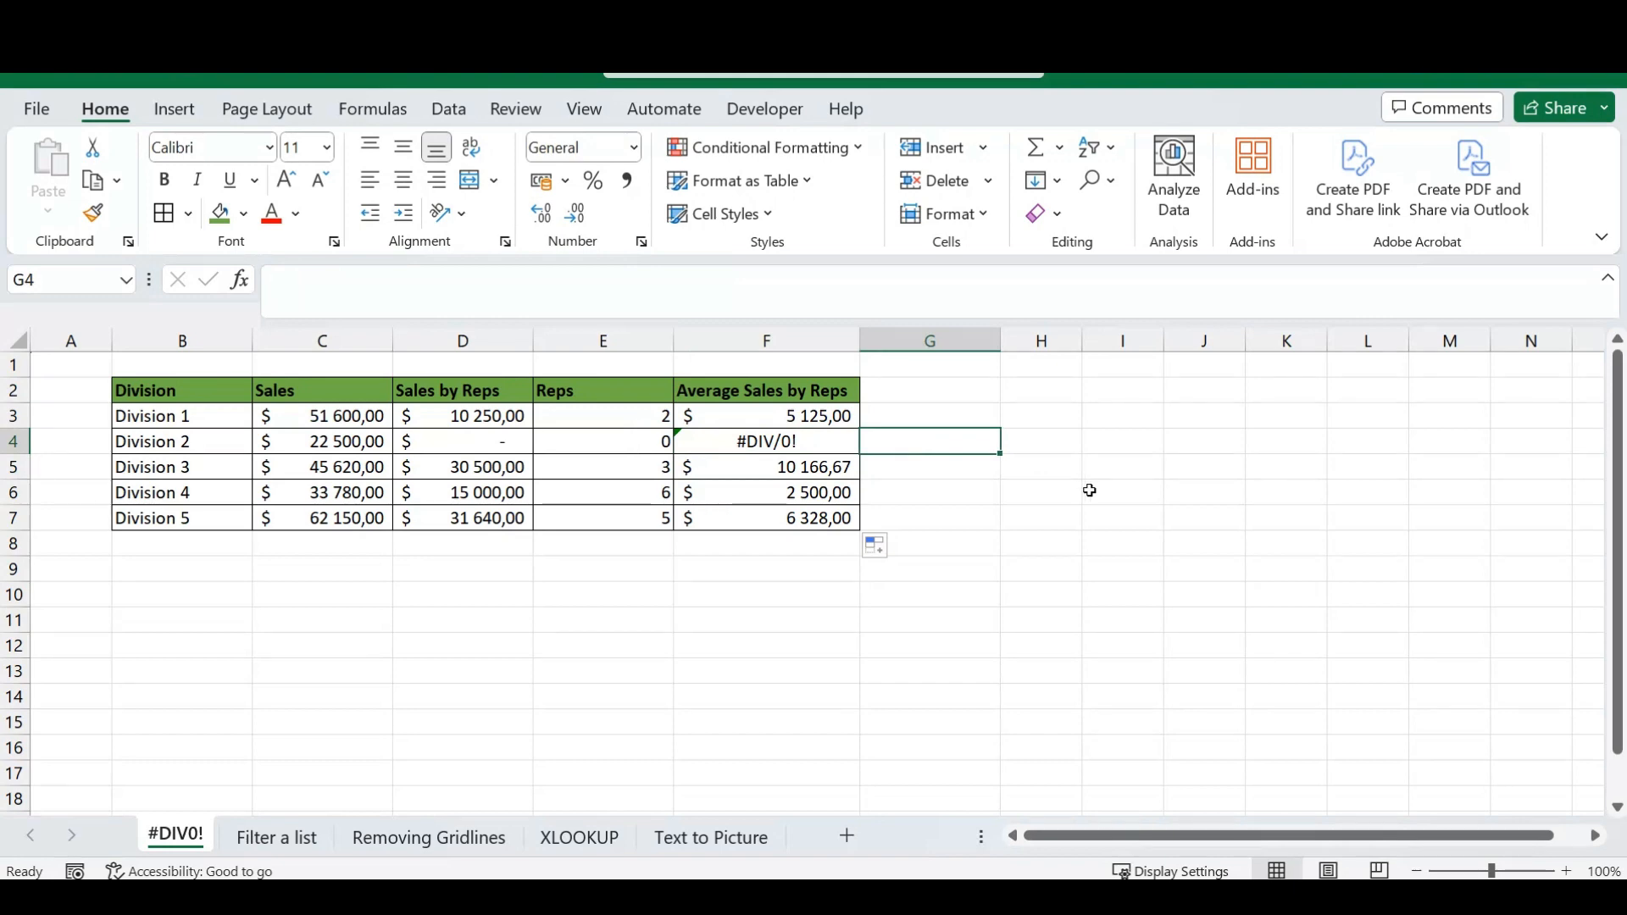
Insert the IFERROR function with its opening parenthesis in front of D4/E4 in the formula of cell F4.
left_click(812, 440)
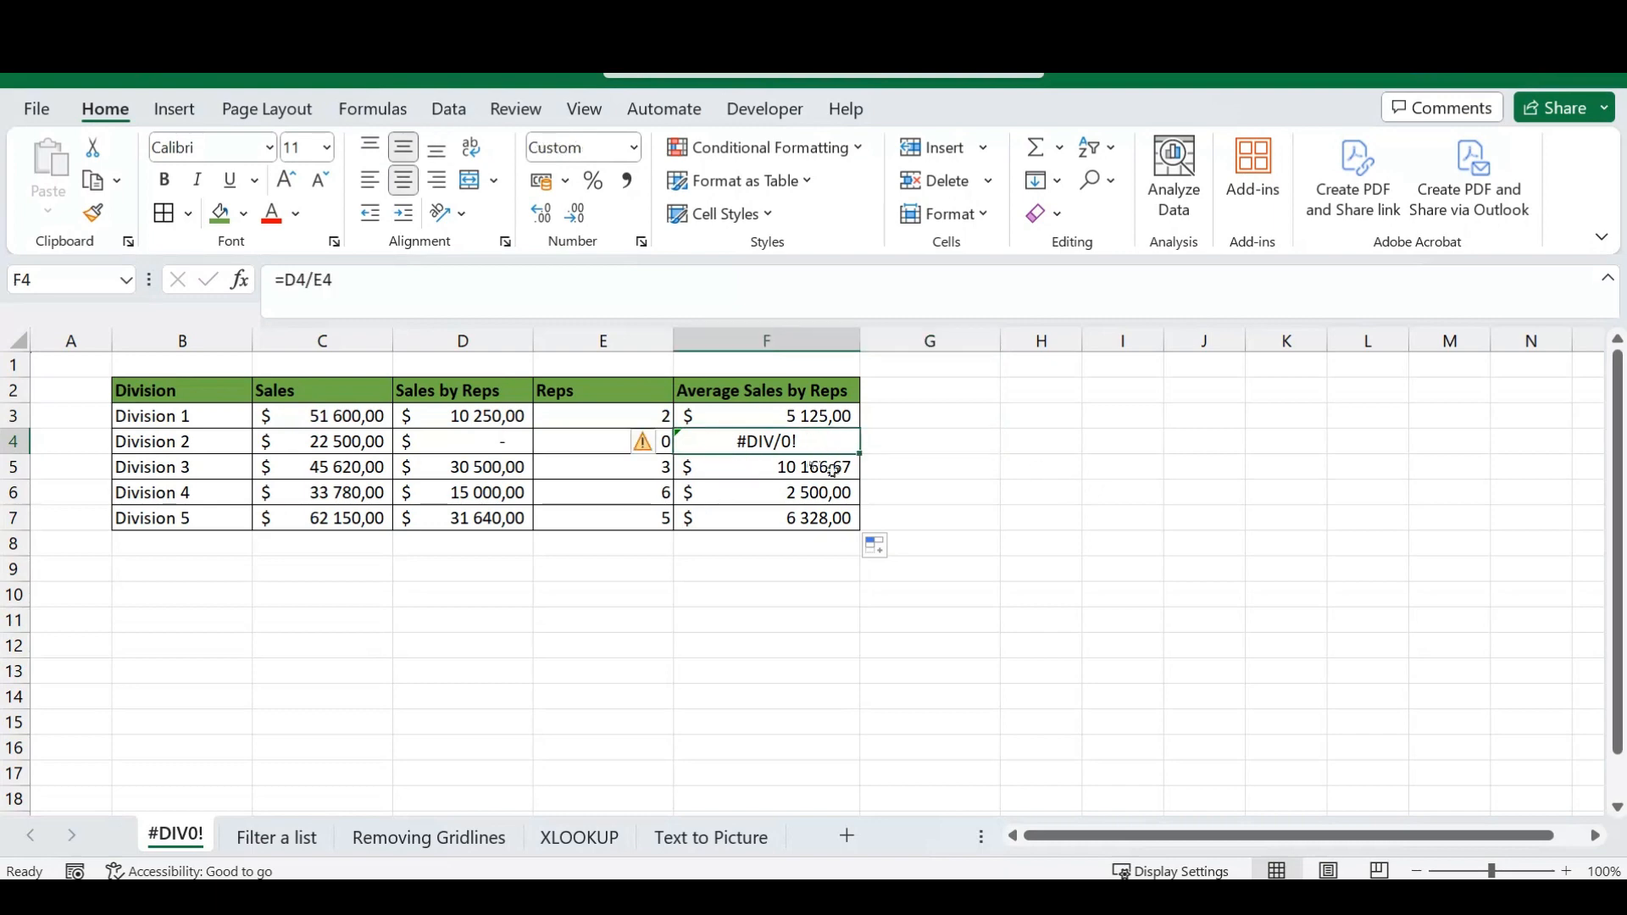
left_click(285, 282)
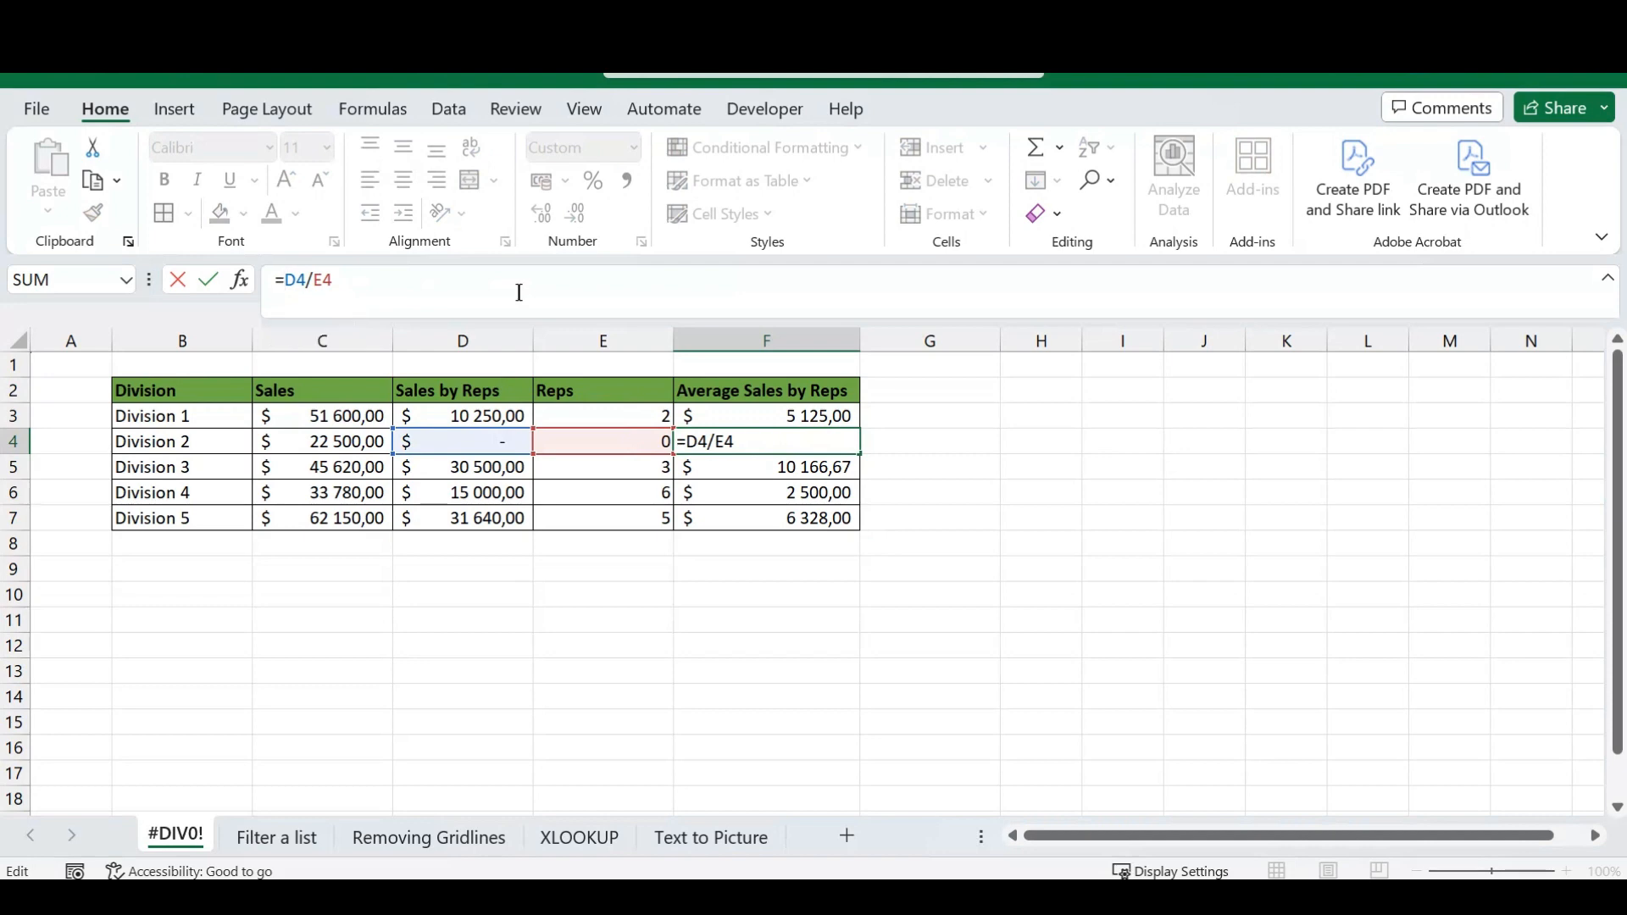
type("IFERR")
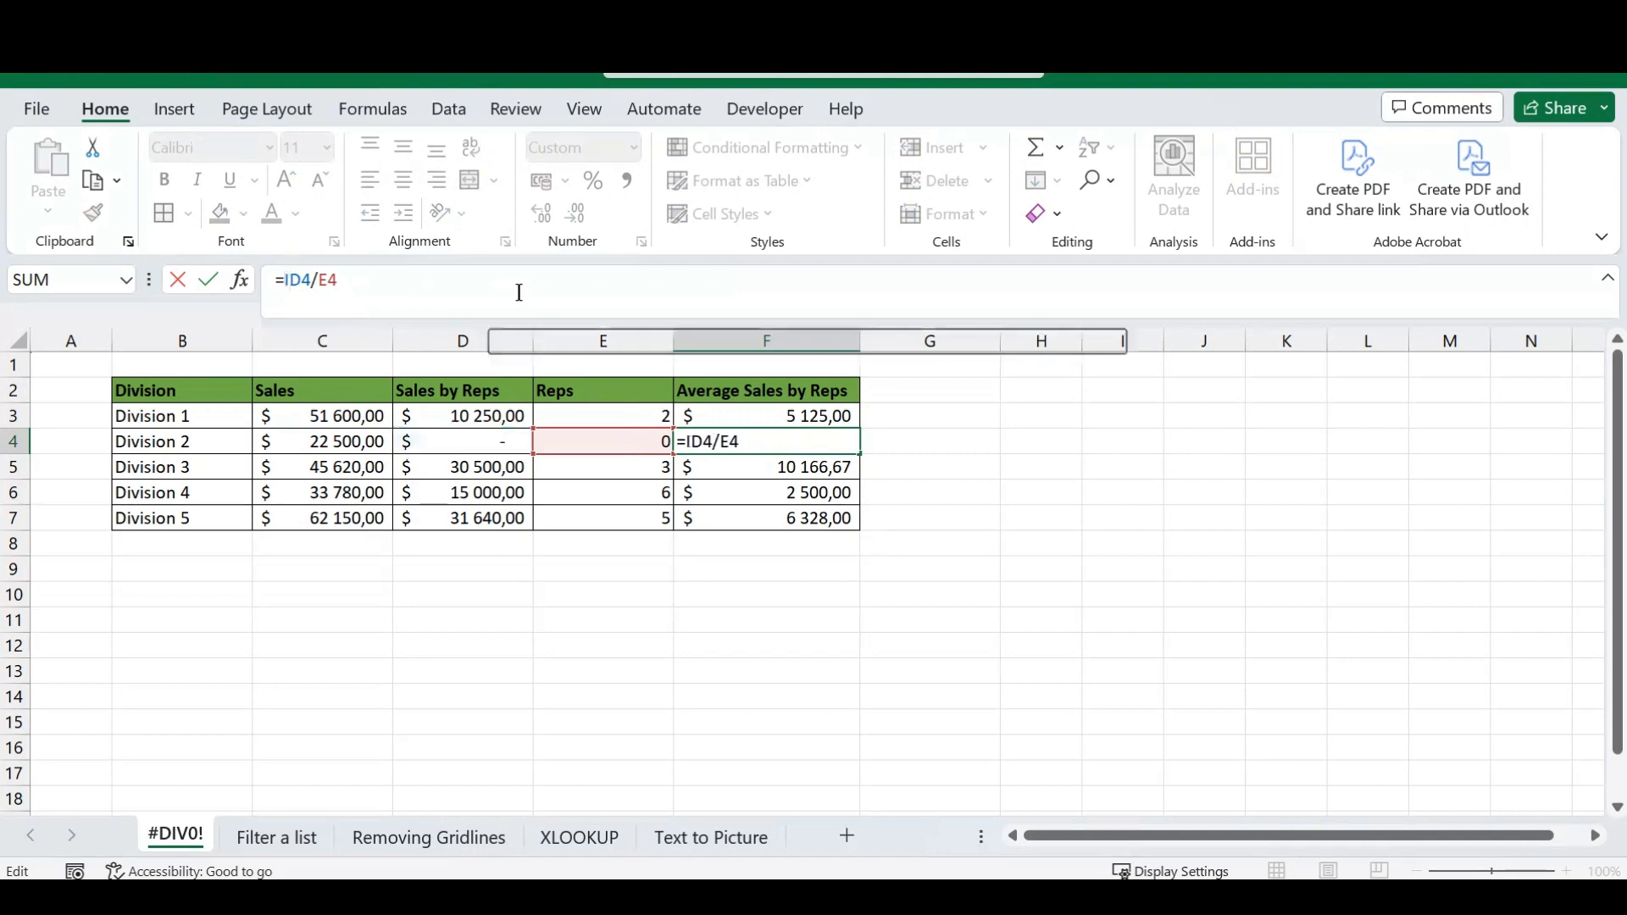
type("OR")
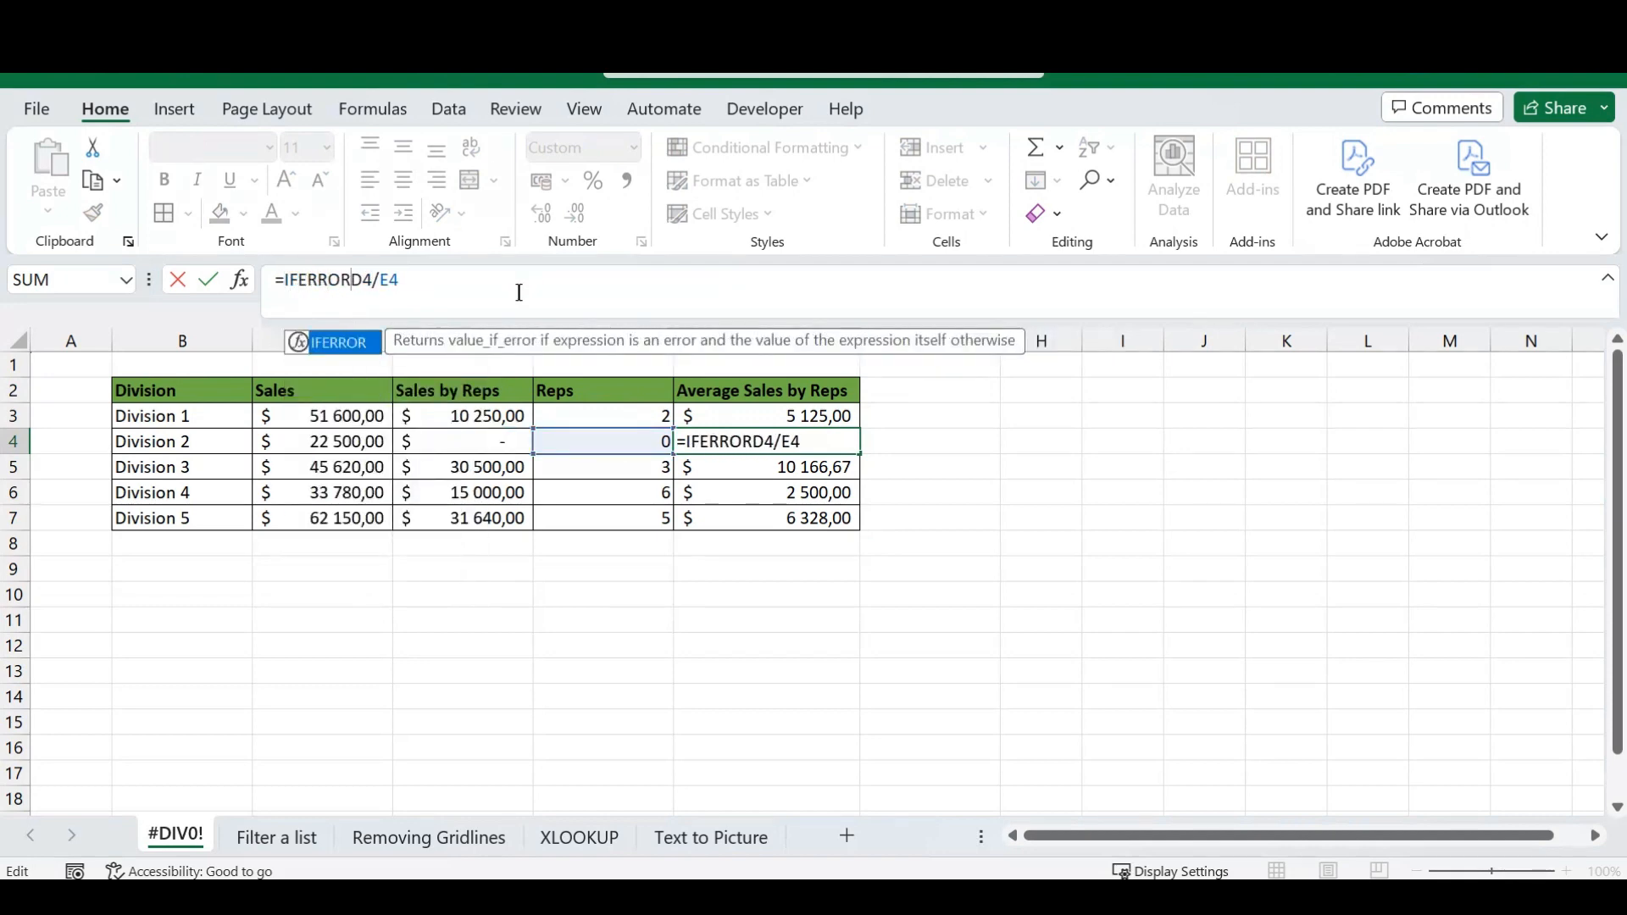
type("(")
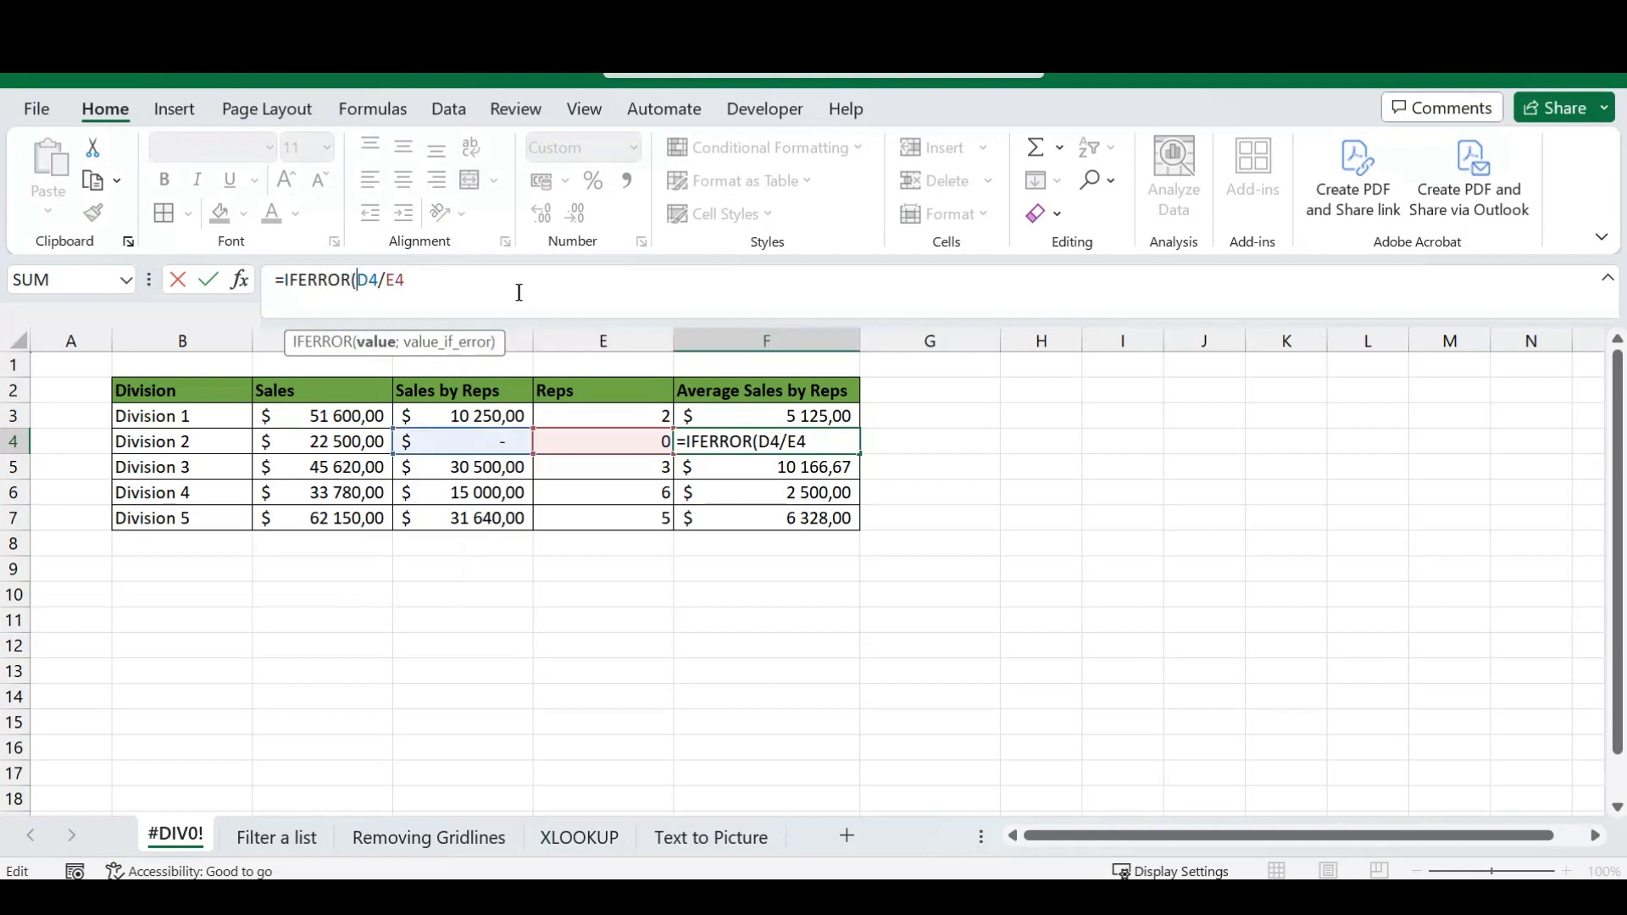
Complete the IFERROR formula in F4 with "No Rep Data" as the value returned on error, and enter it.
left_click(447, 288)
type(";\"")
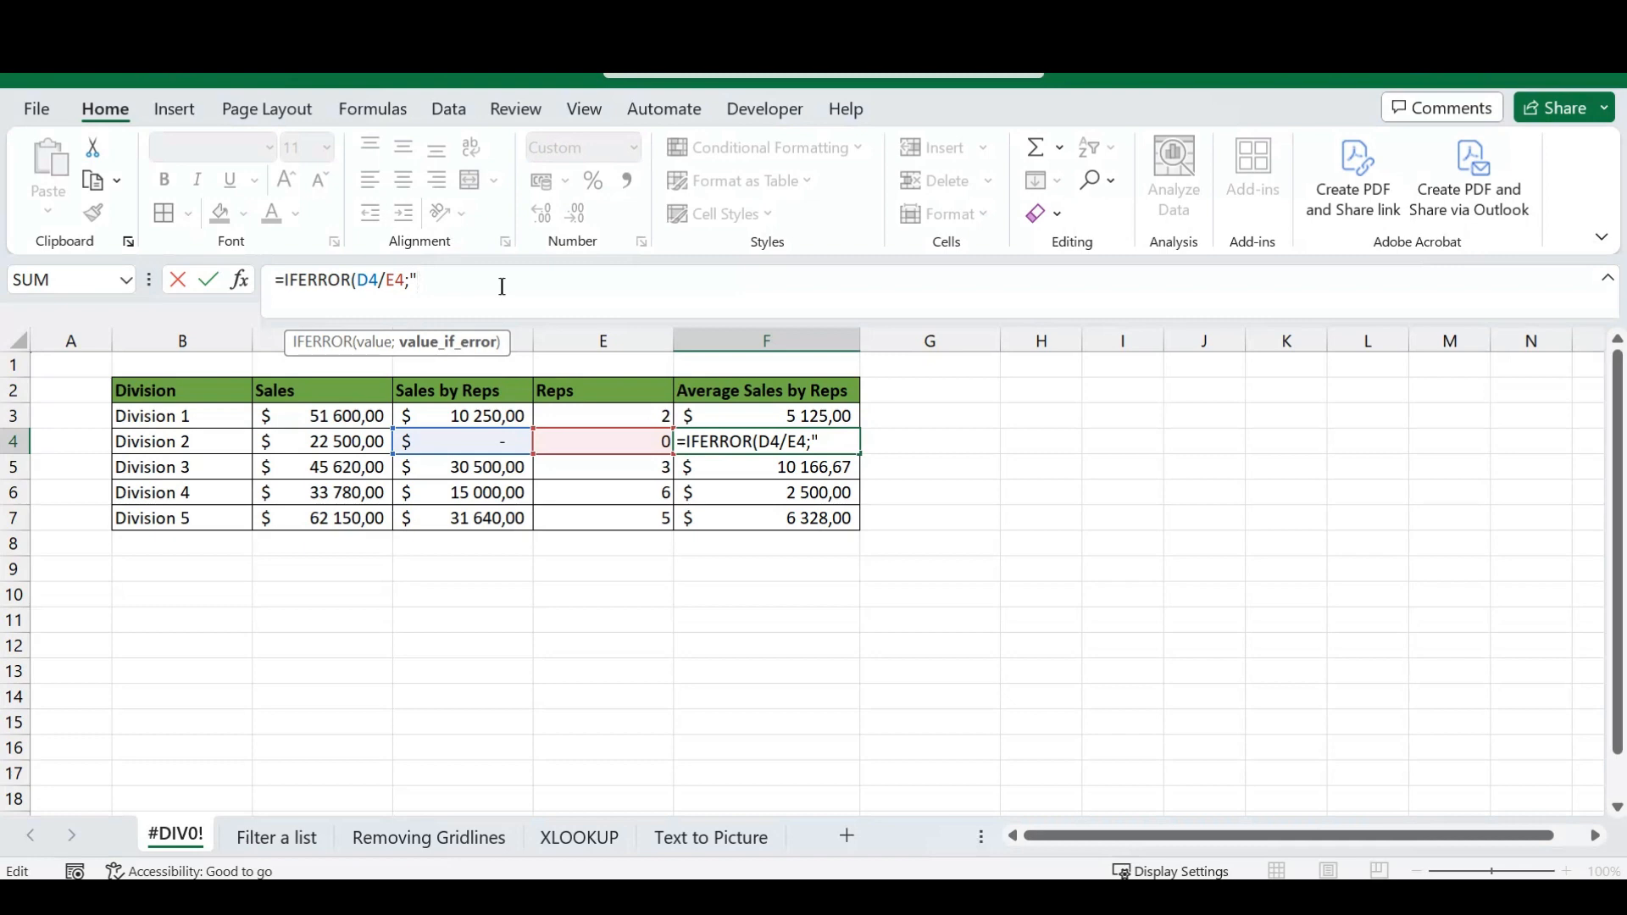
type("No Rep D")
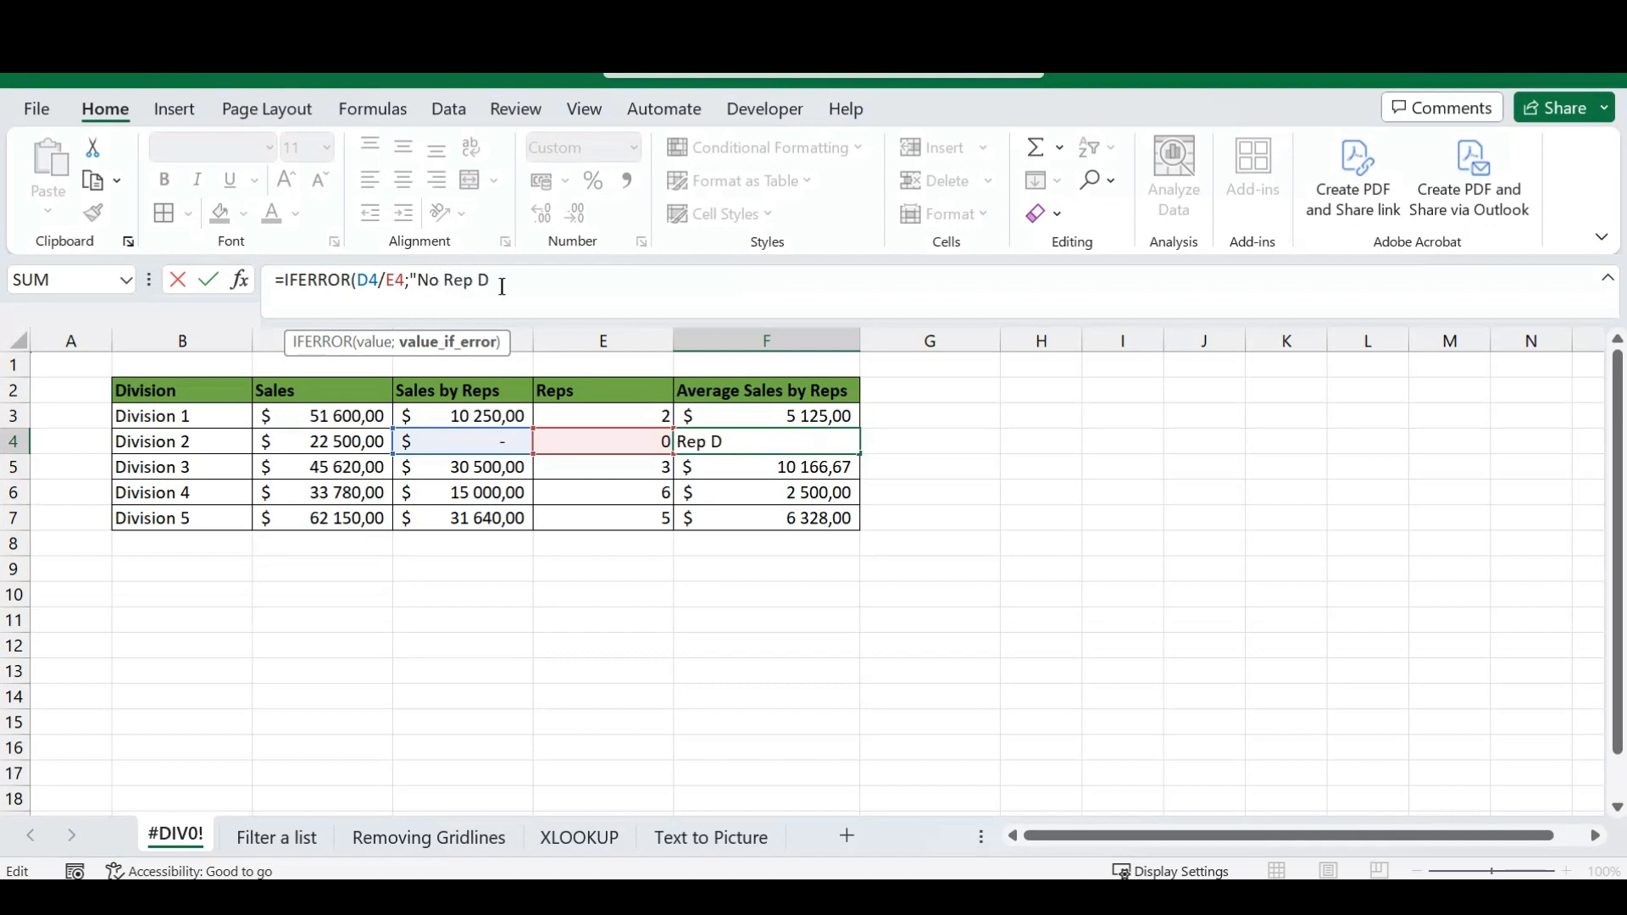
type("ata\")")
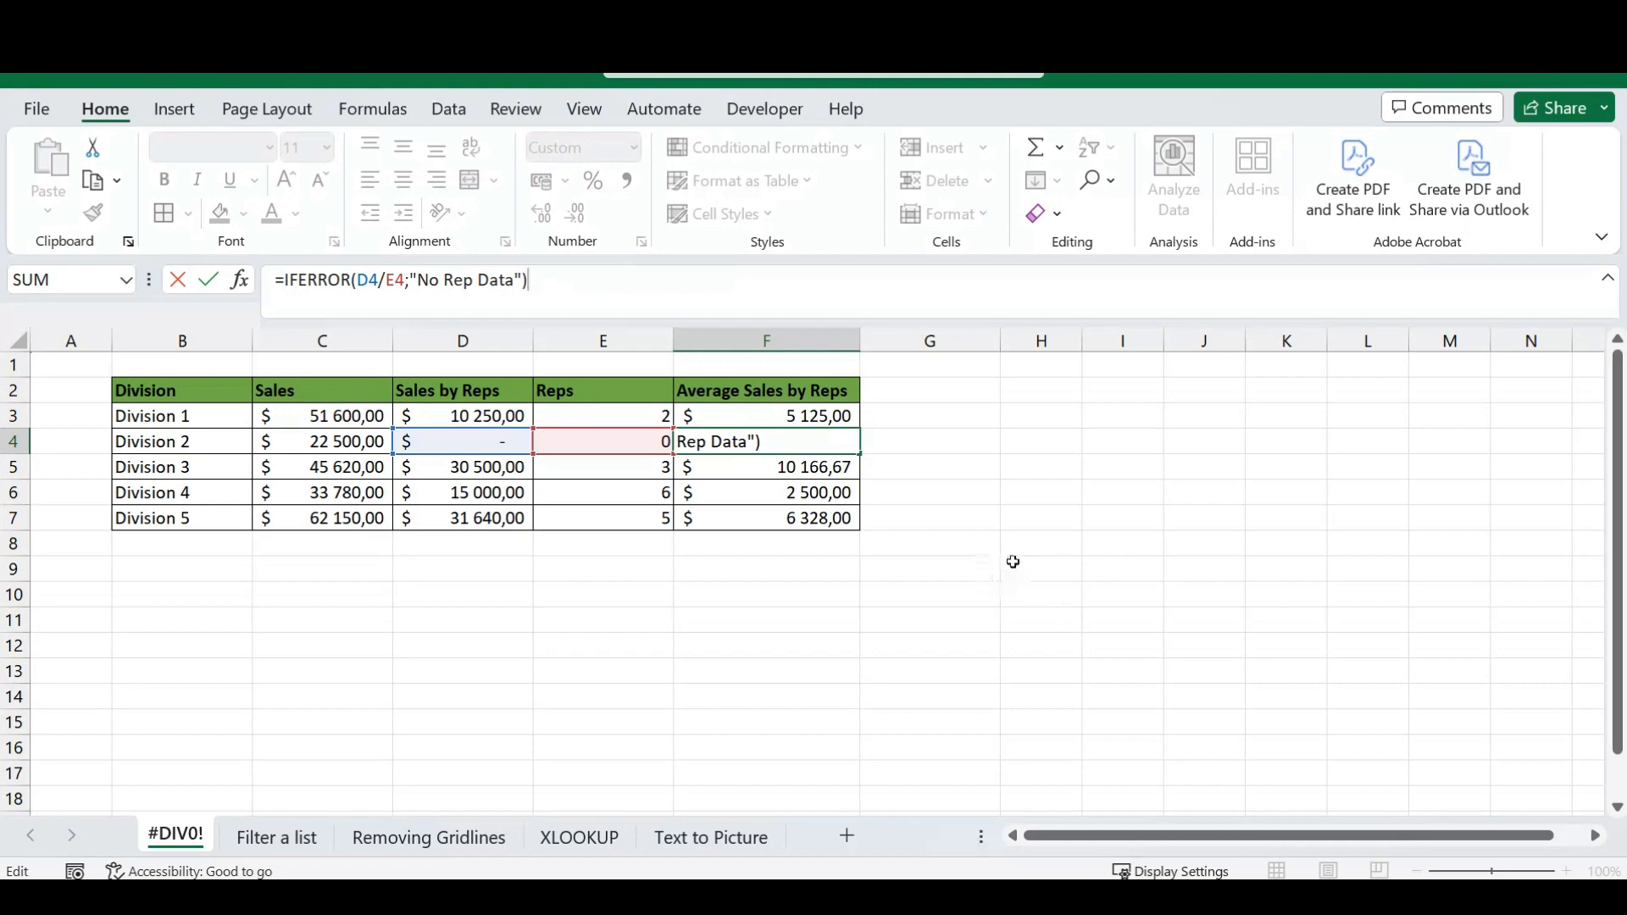
key("Return")
Fill the IFERROR formula from F4 down to F7 and check the copied formulas in F5 and F6.
left_click(784, 445)
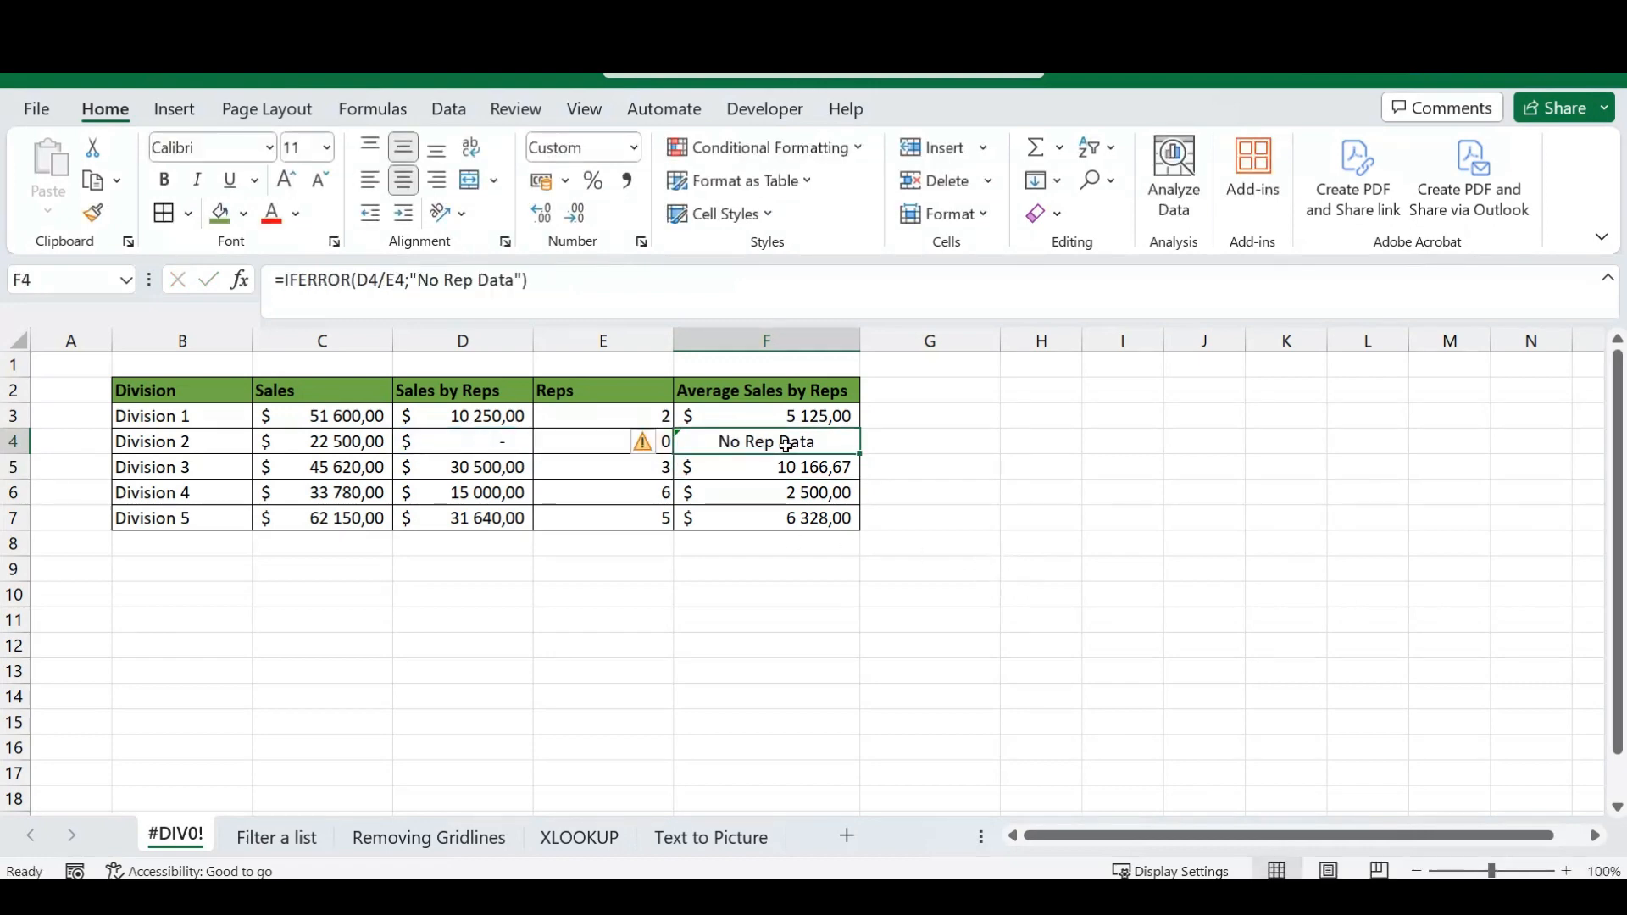
left_click_drag(864, 455, 860, 526)
left_click(935, 491)
left_click(812, 467)
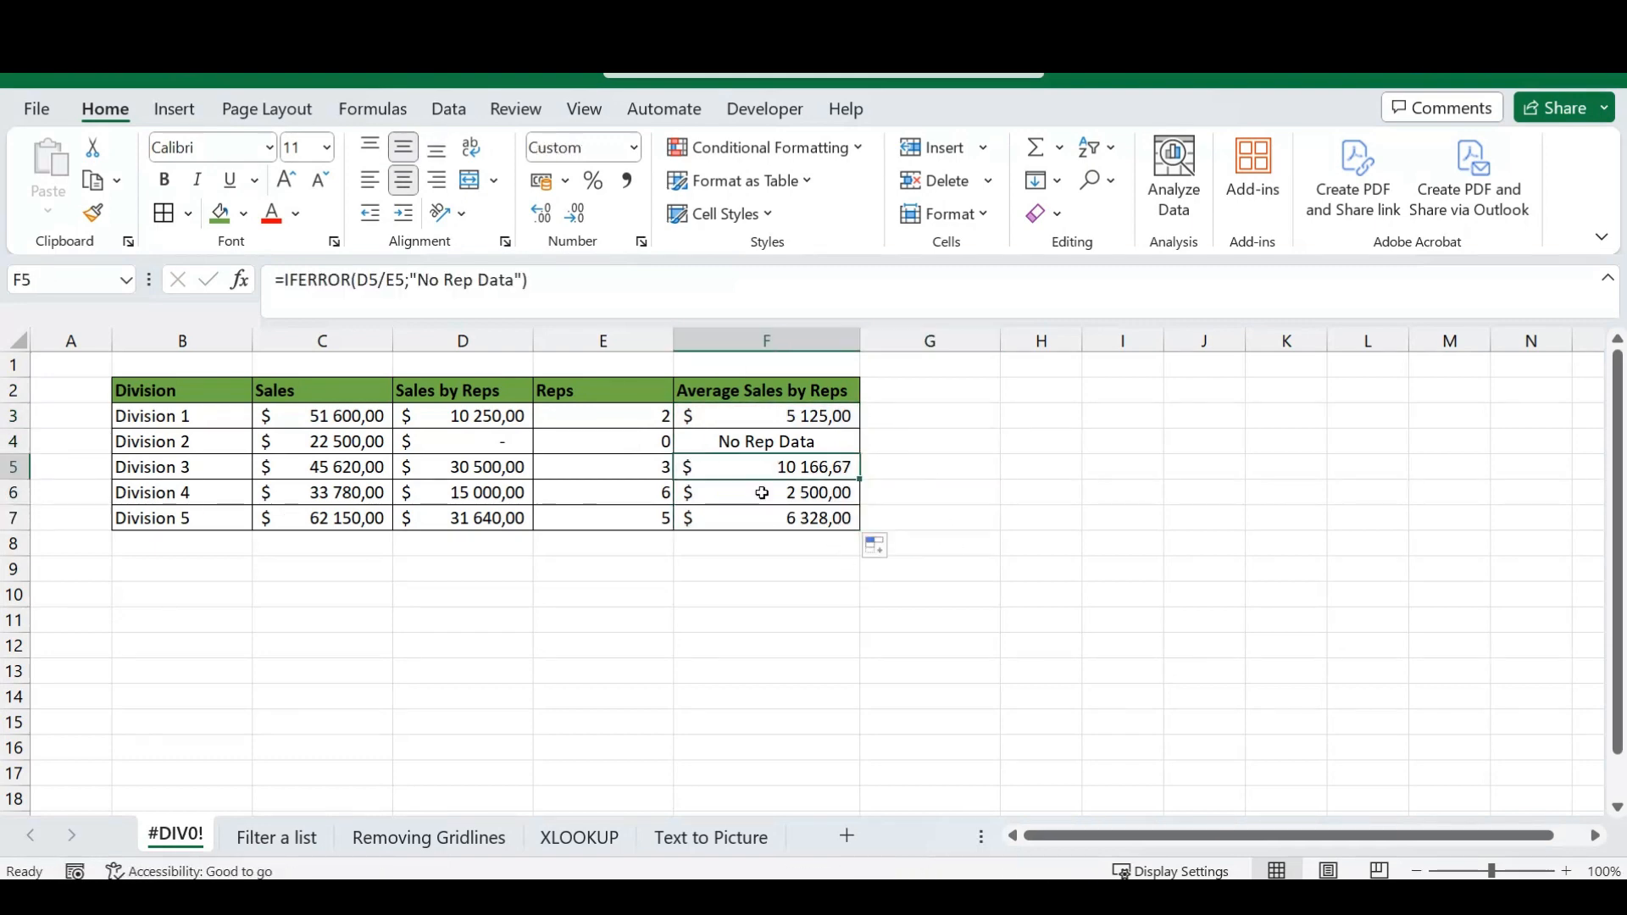
left_click(762, 493)
left_click(788, 442)
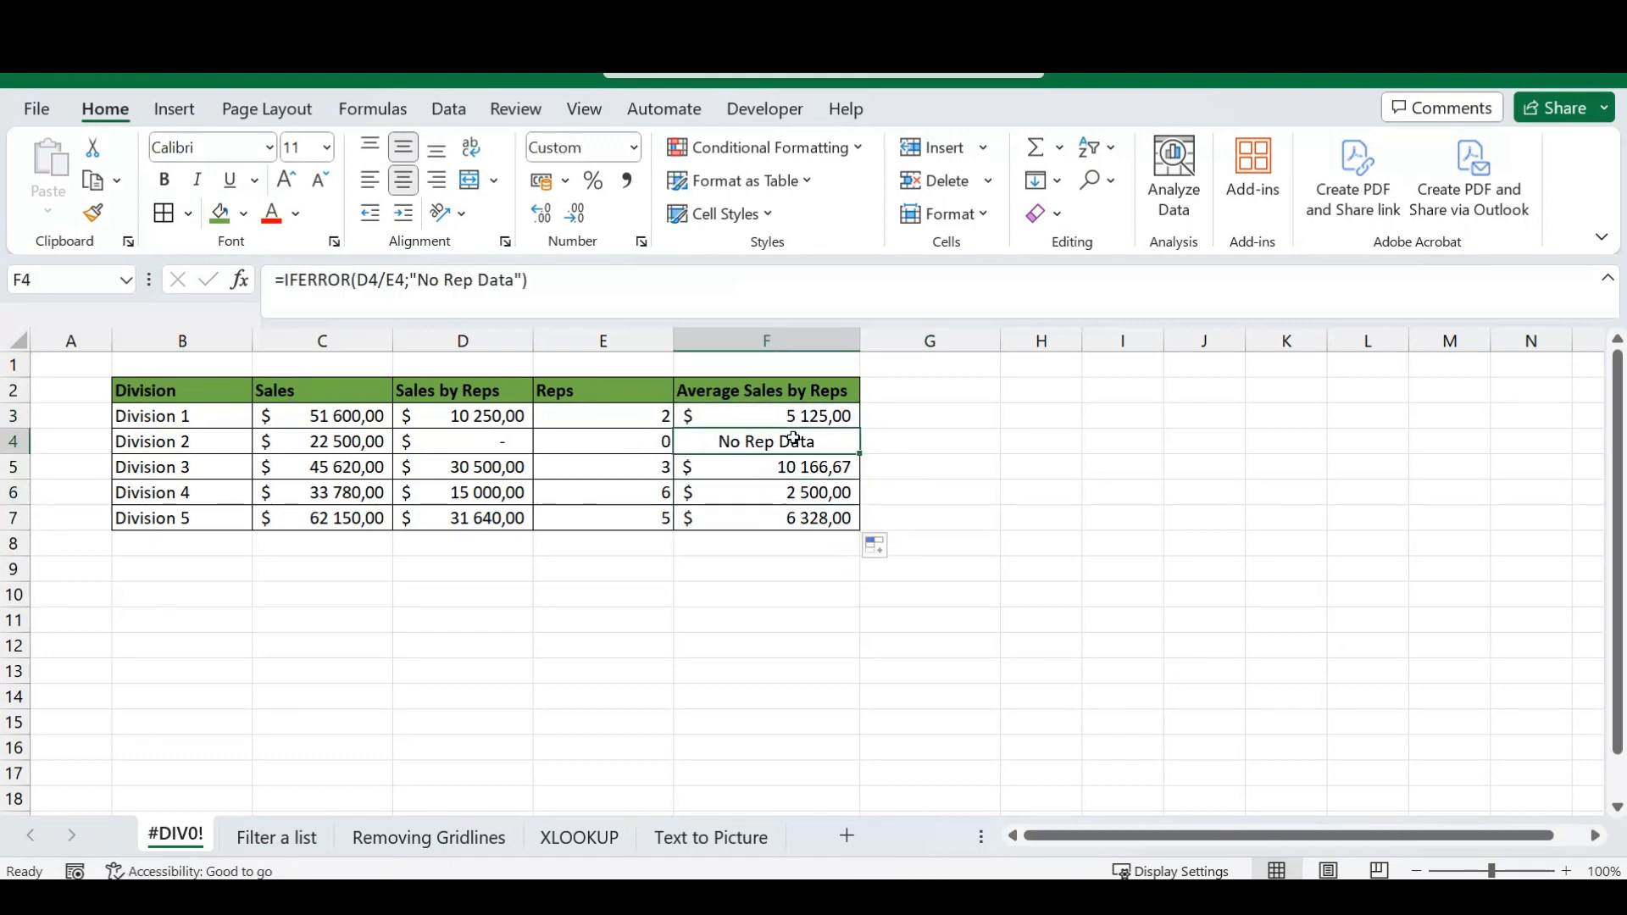
Test the error text by setting Division 4's reps in E6 to 0, and undo the change.
left_click(661, 495)
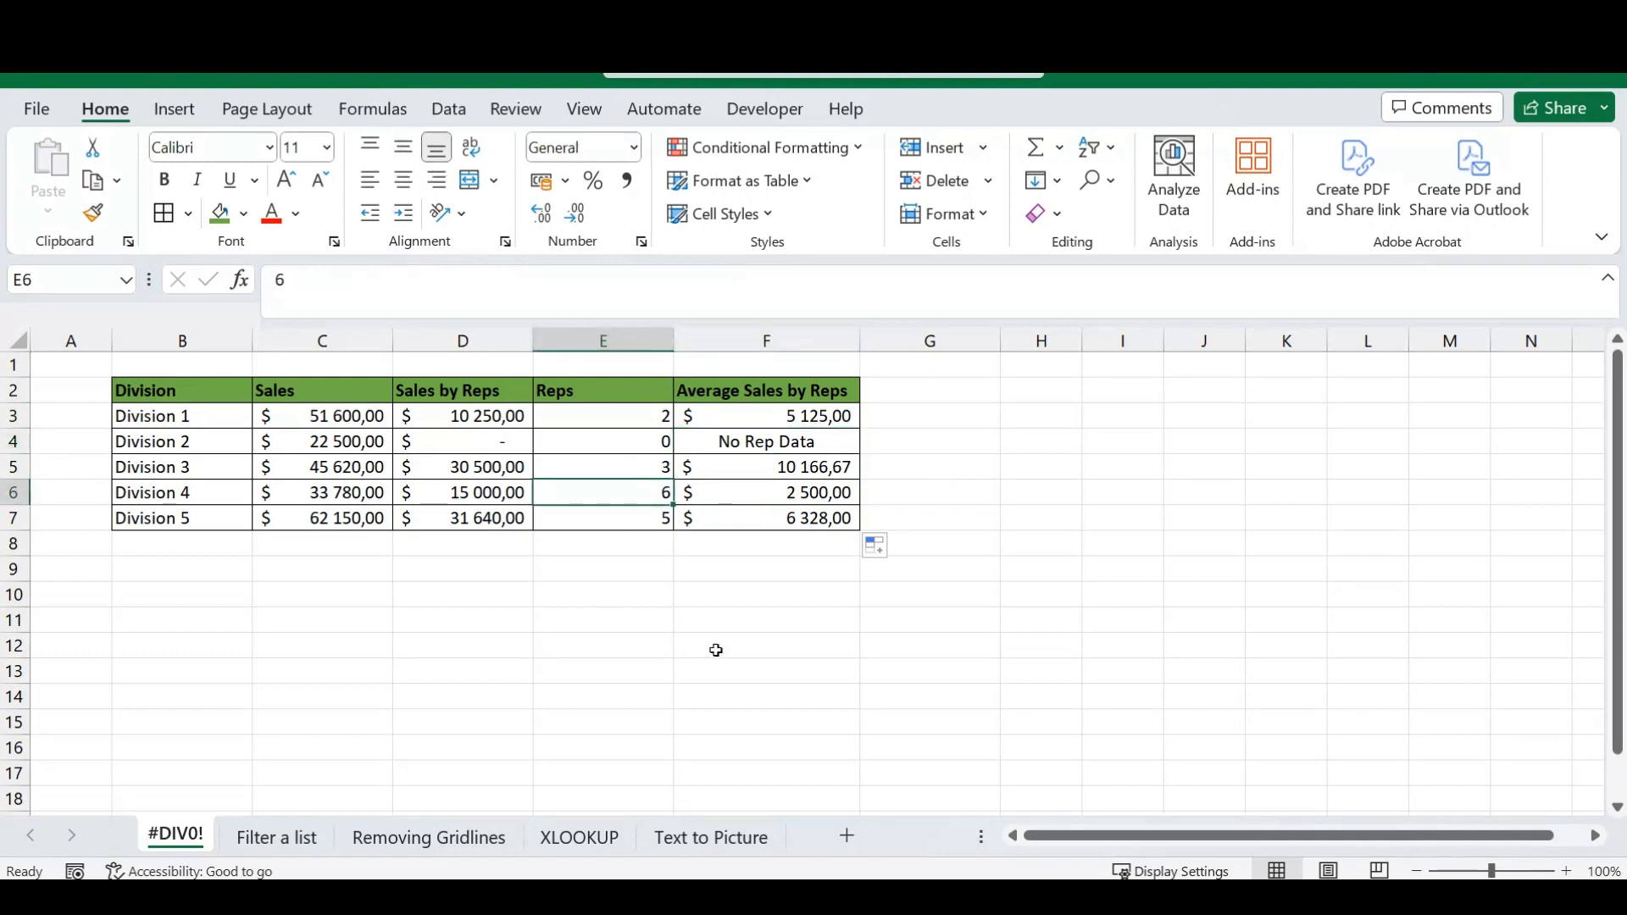
type("0")
key("Return")
key("Up")
key("Right")
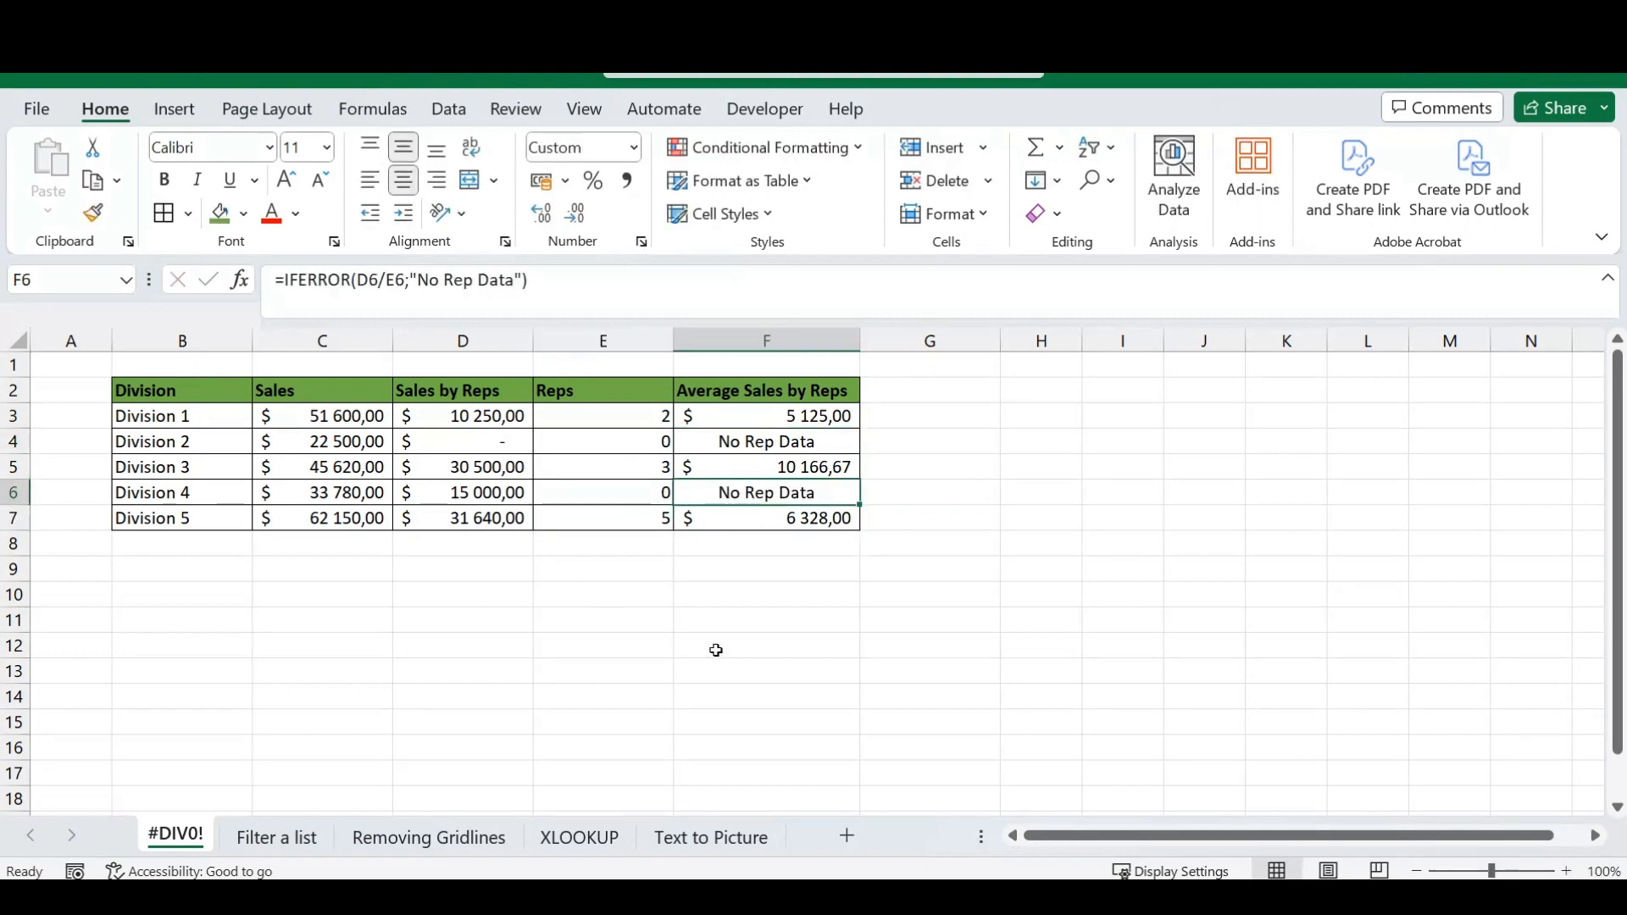
key("Left")
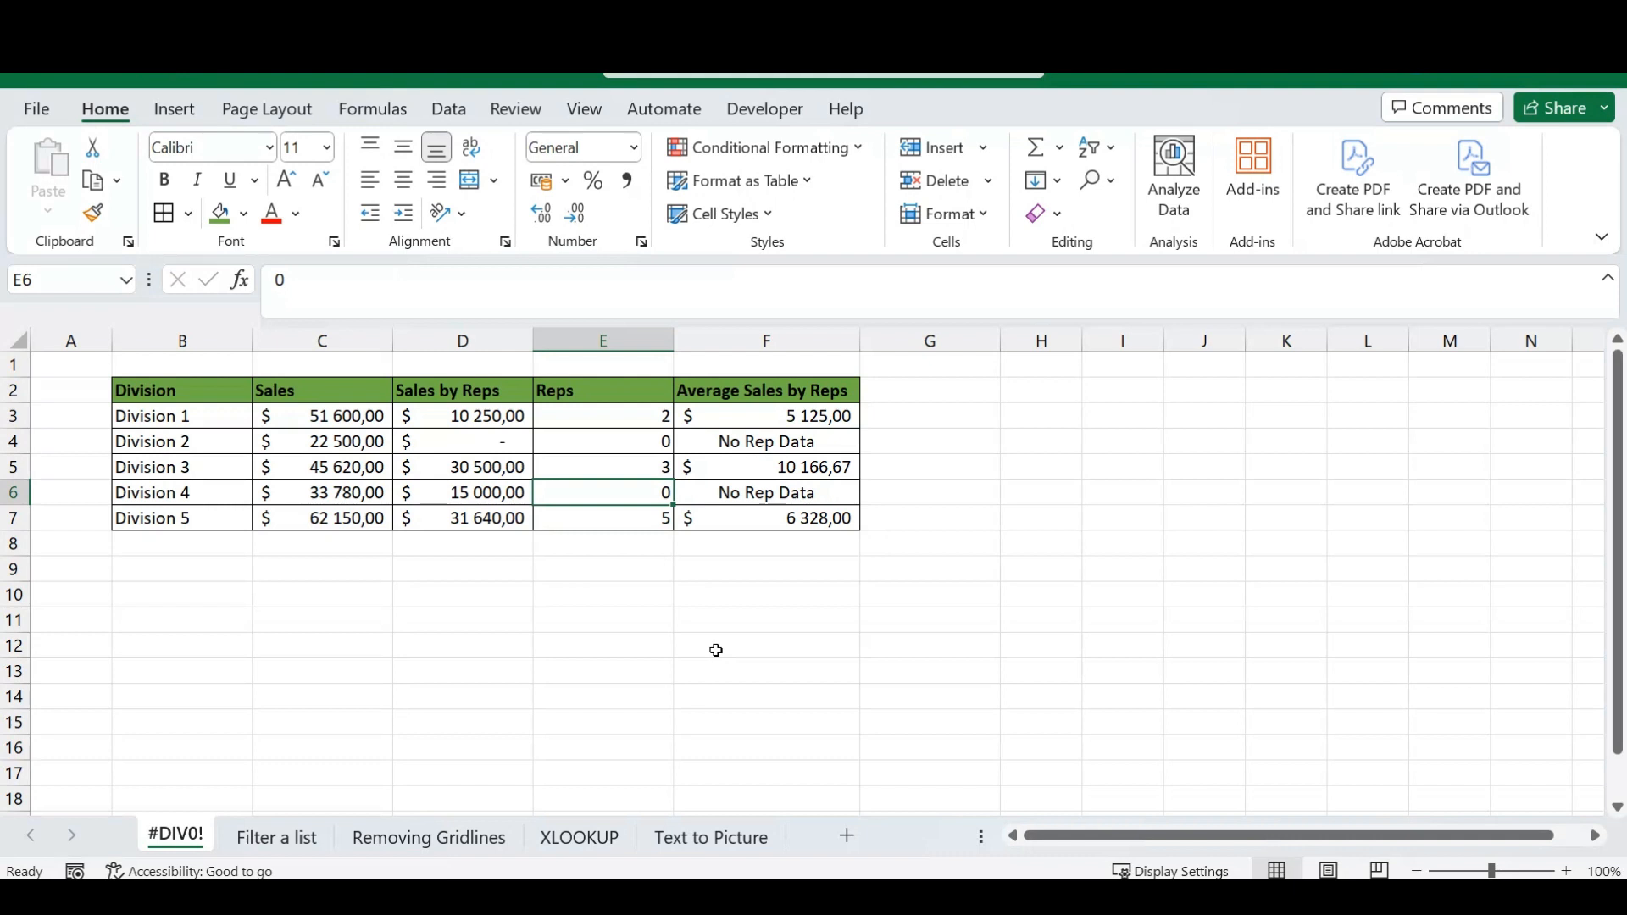
key("ctrl+z")
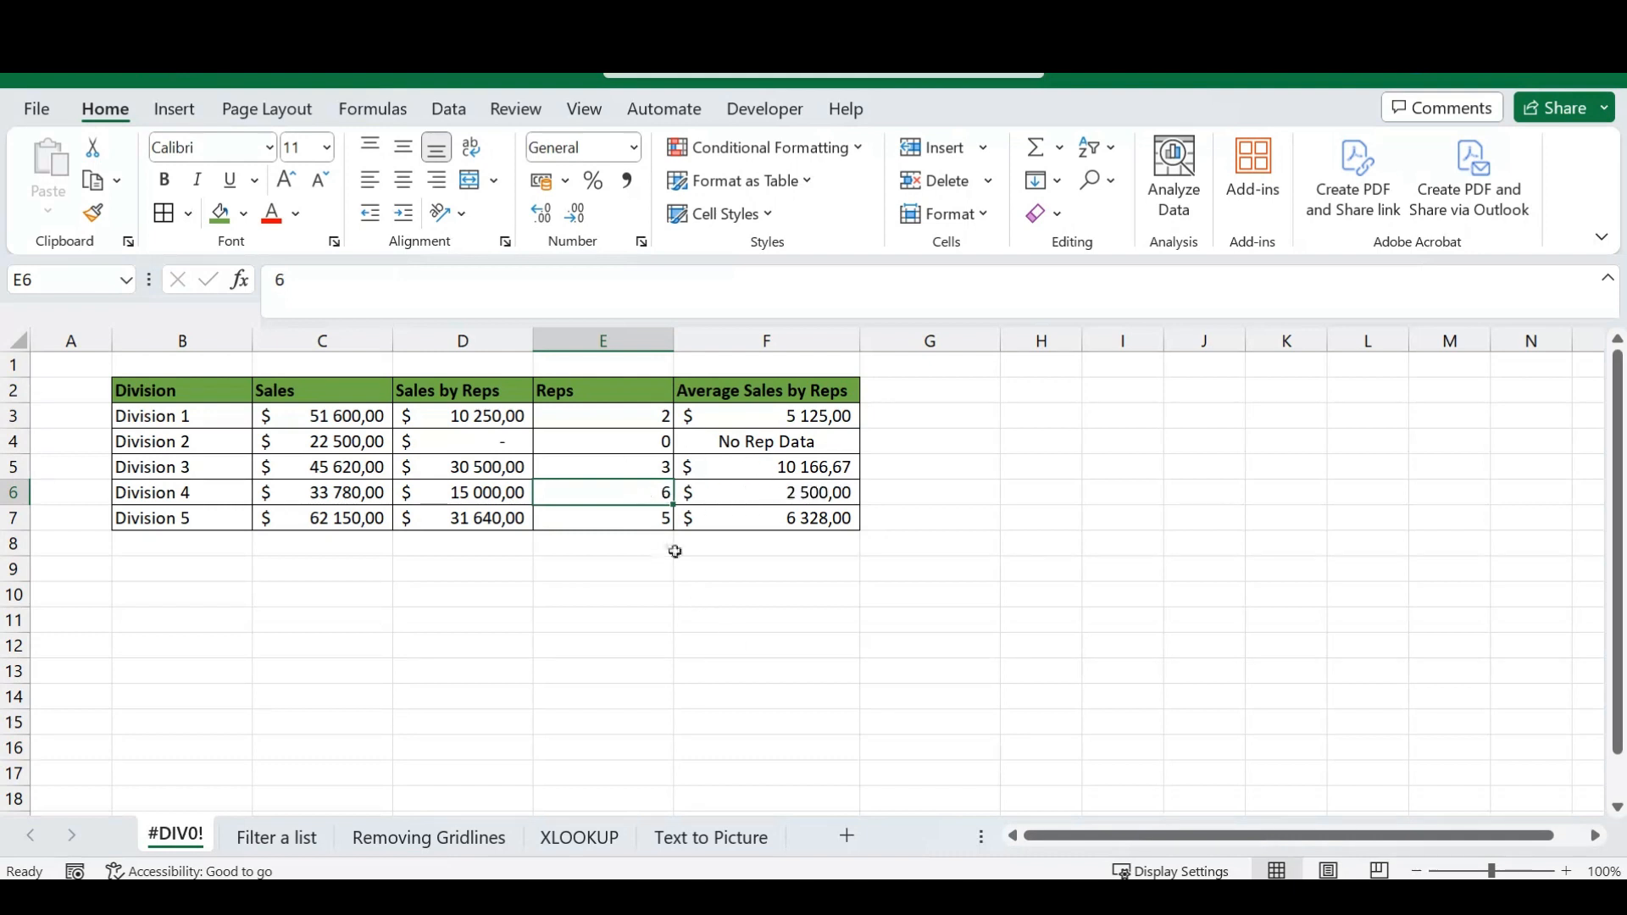
Enter 0 again as Division 4's number of reps in E6.
type("0")
key("Return")
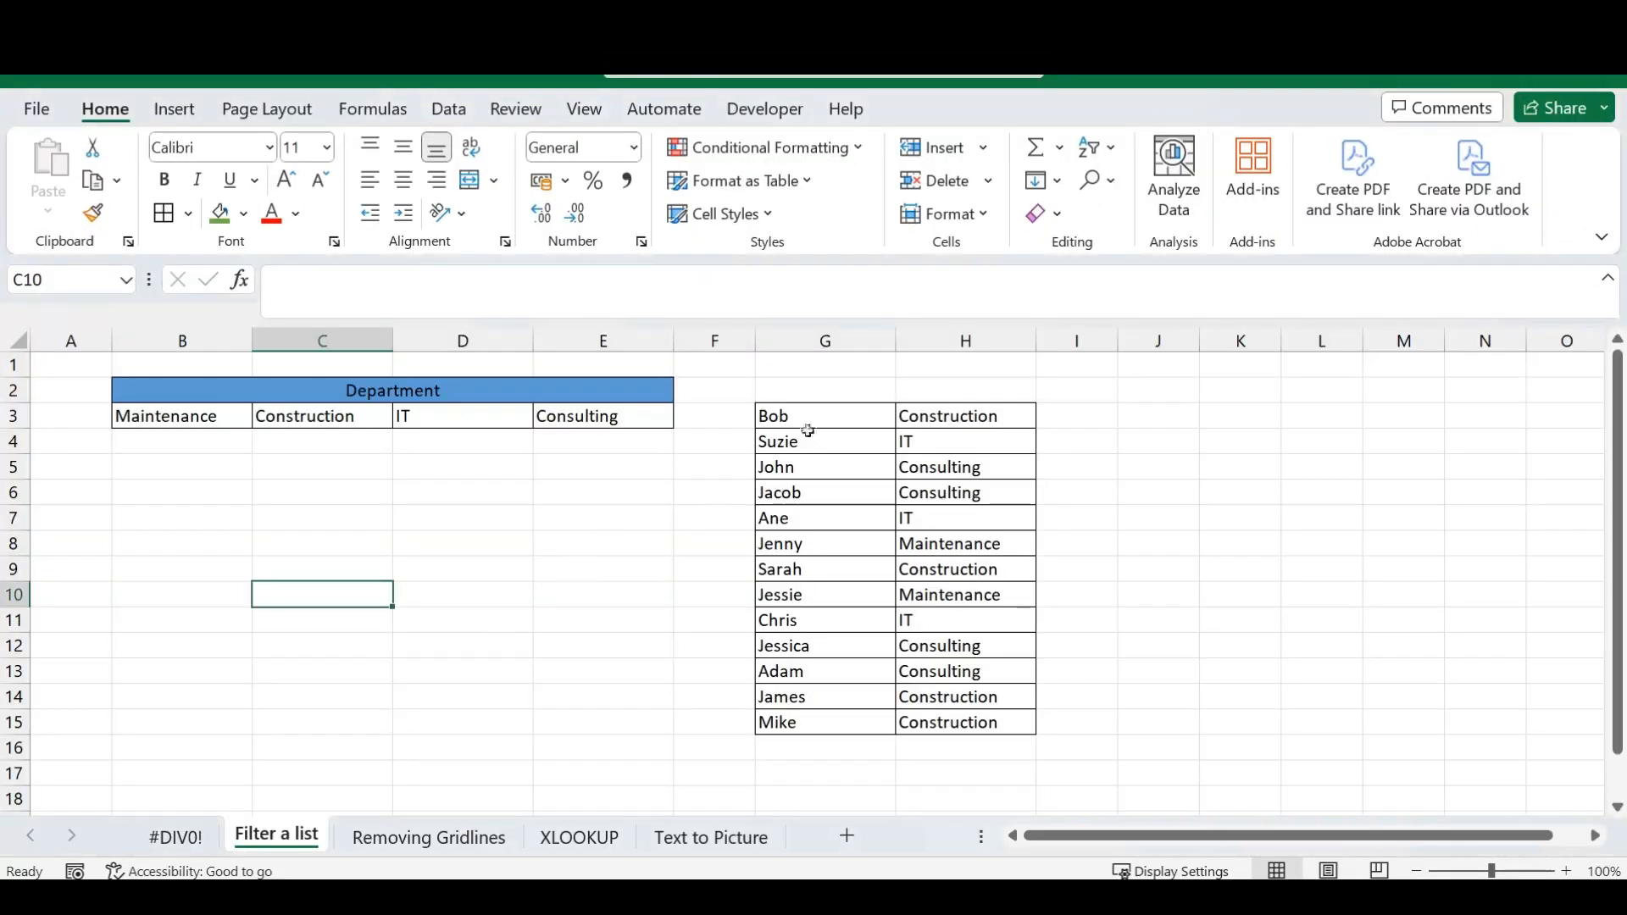
left_click_drag(803, 421, 924, 722)
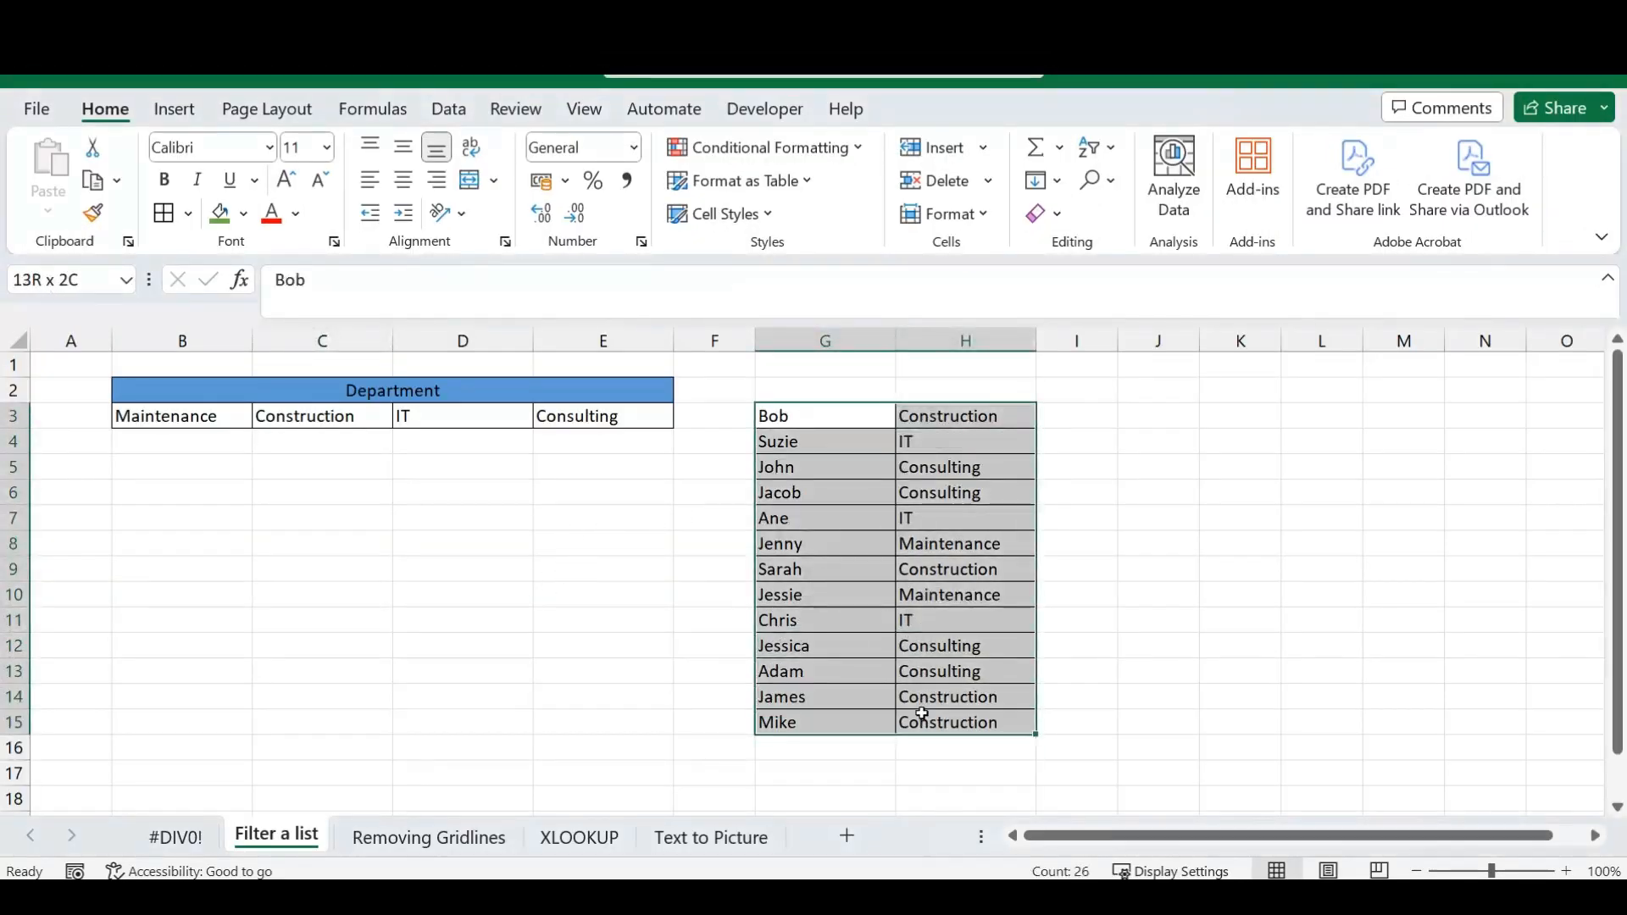
left_click(1076, 498)
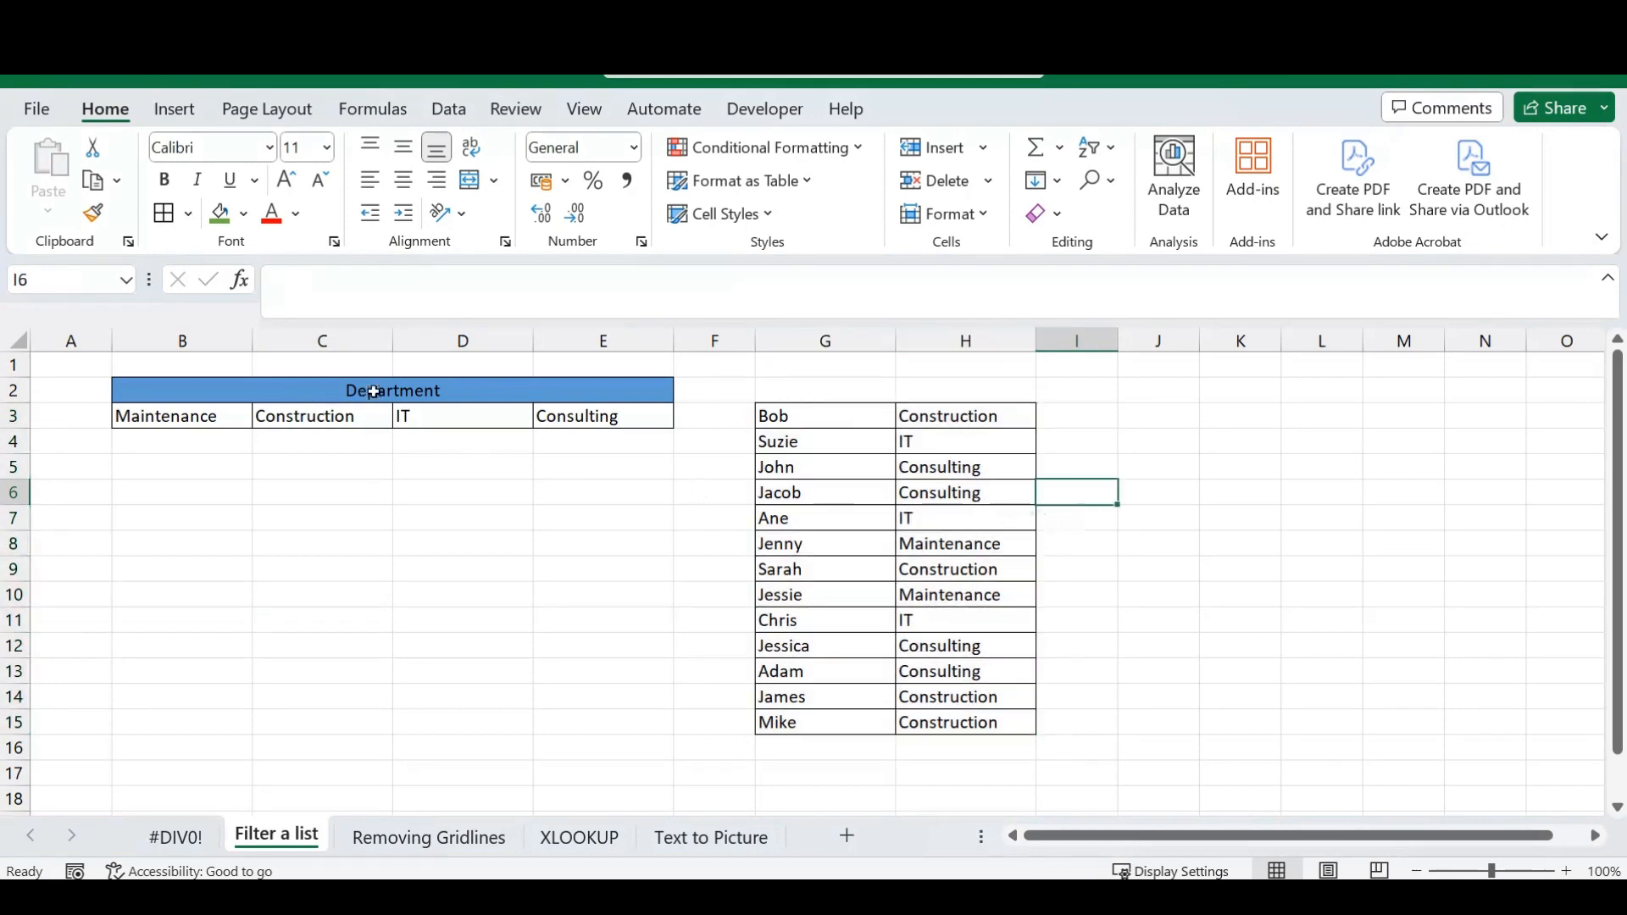
left_click_drag(373, 390, 389, 675)
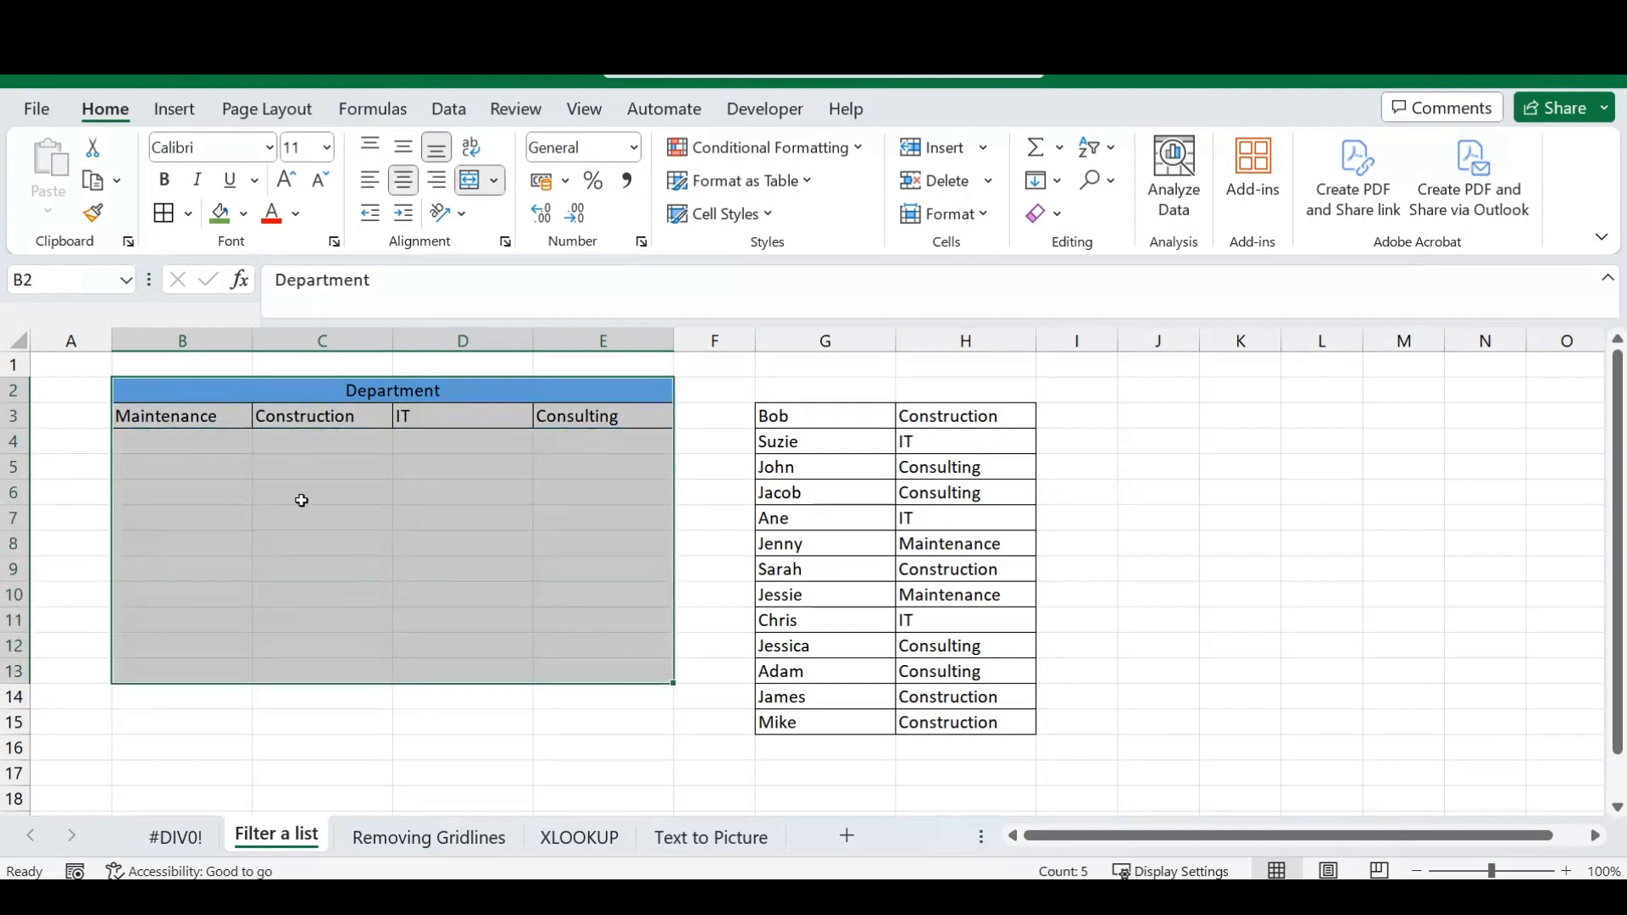
left_click(288, 488)
Begin a FILTER formula in B4 under Maintenance, using the names in $G$3:$G$15 as an absolute array.
left_click(213, 443)
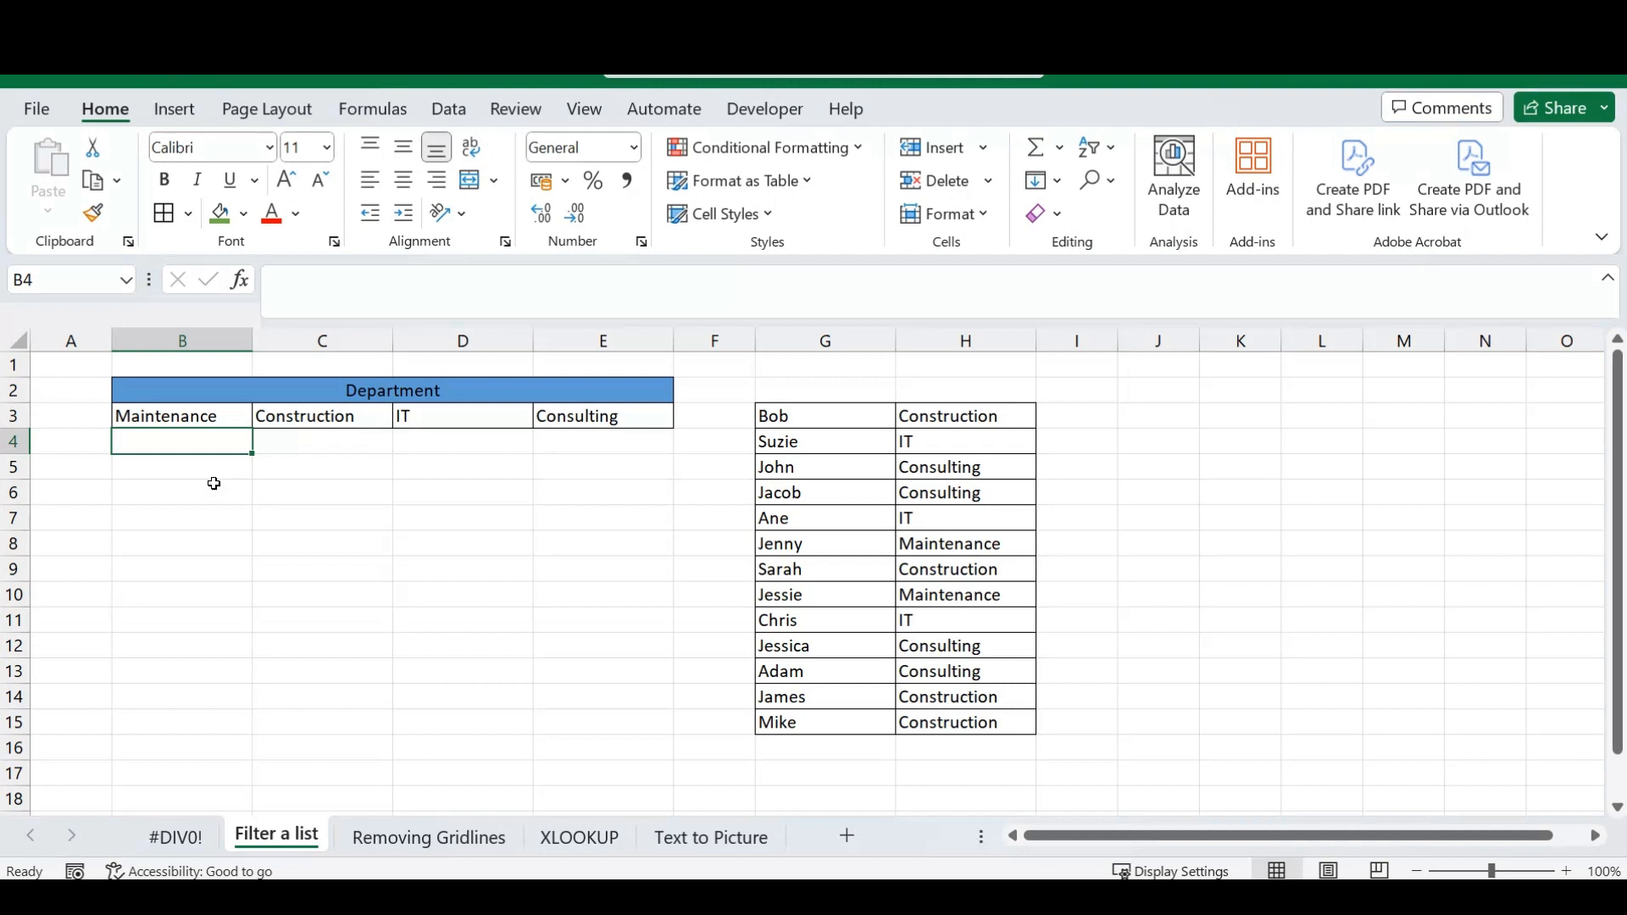
type("=")
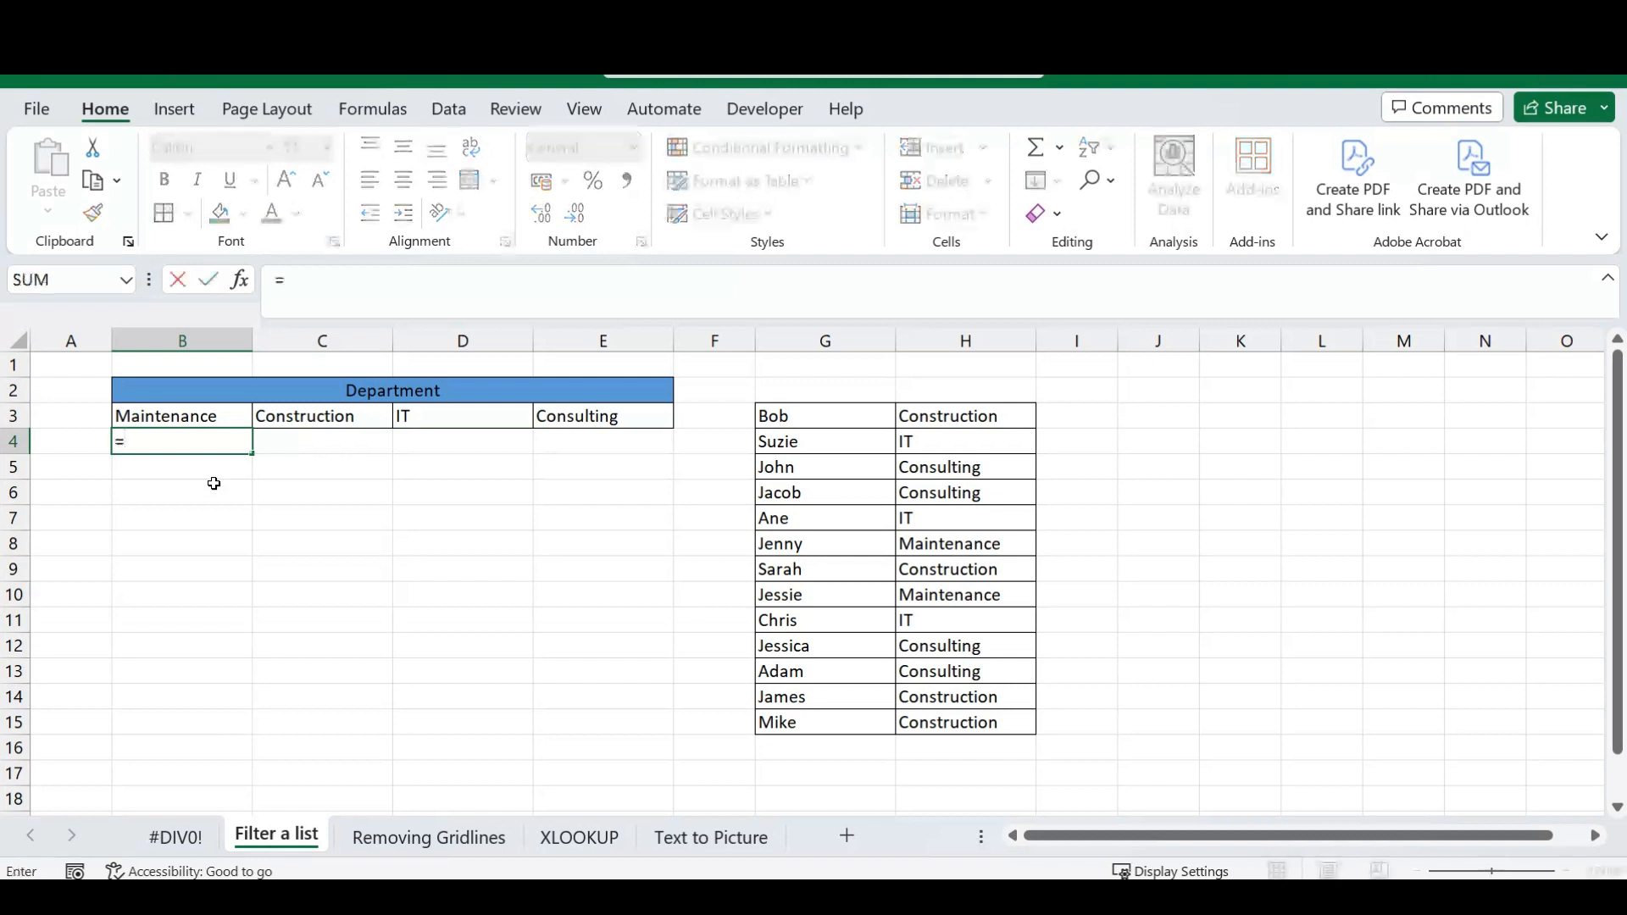
type("filte")
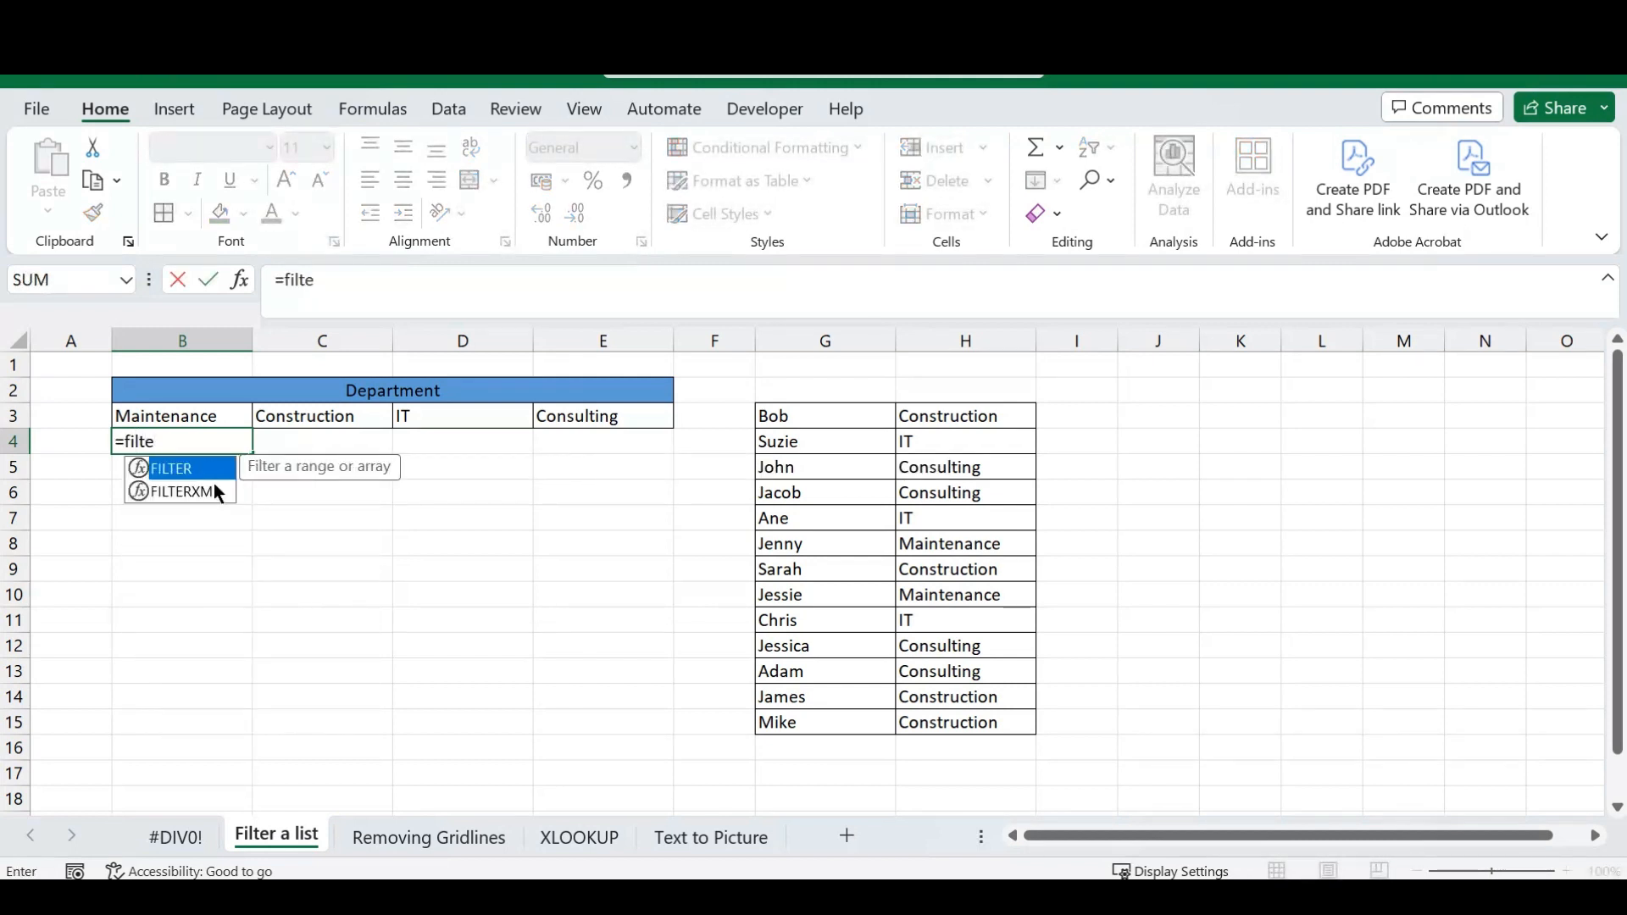
type("r(")
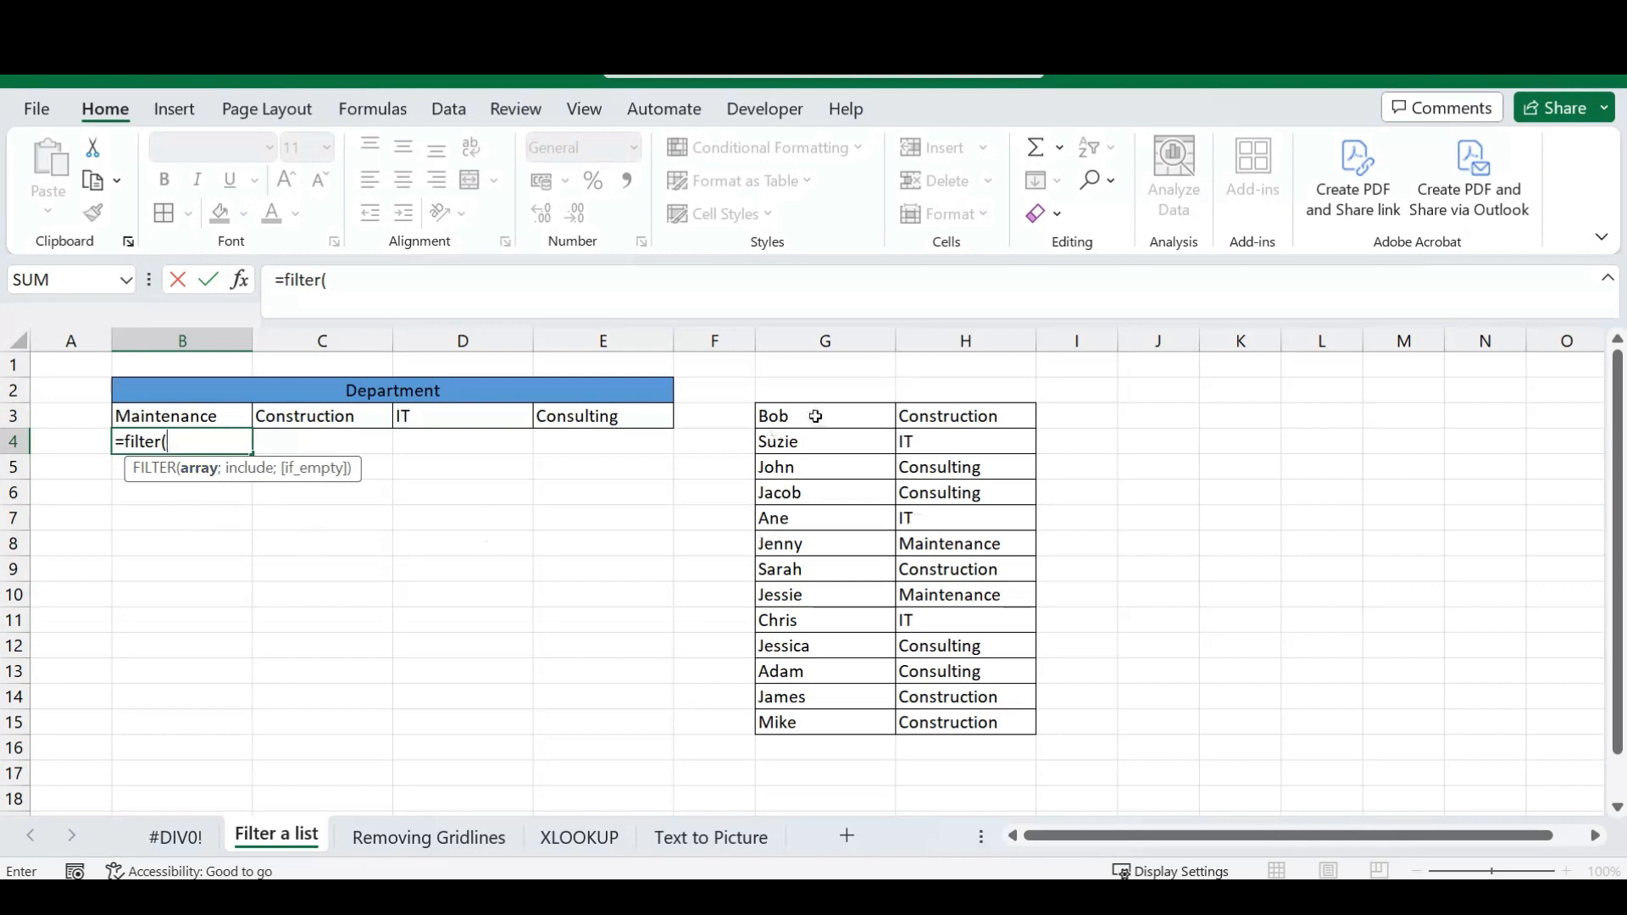
left_click_drag(815, 416, 817, 721)
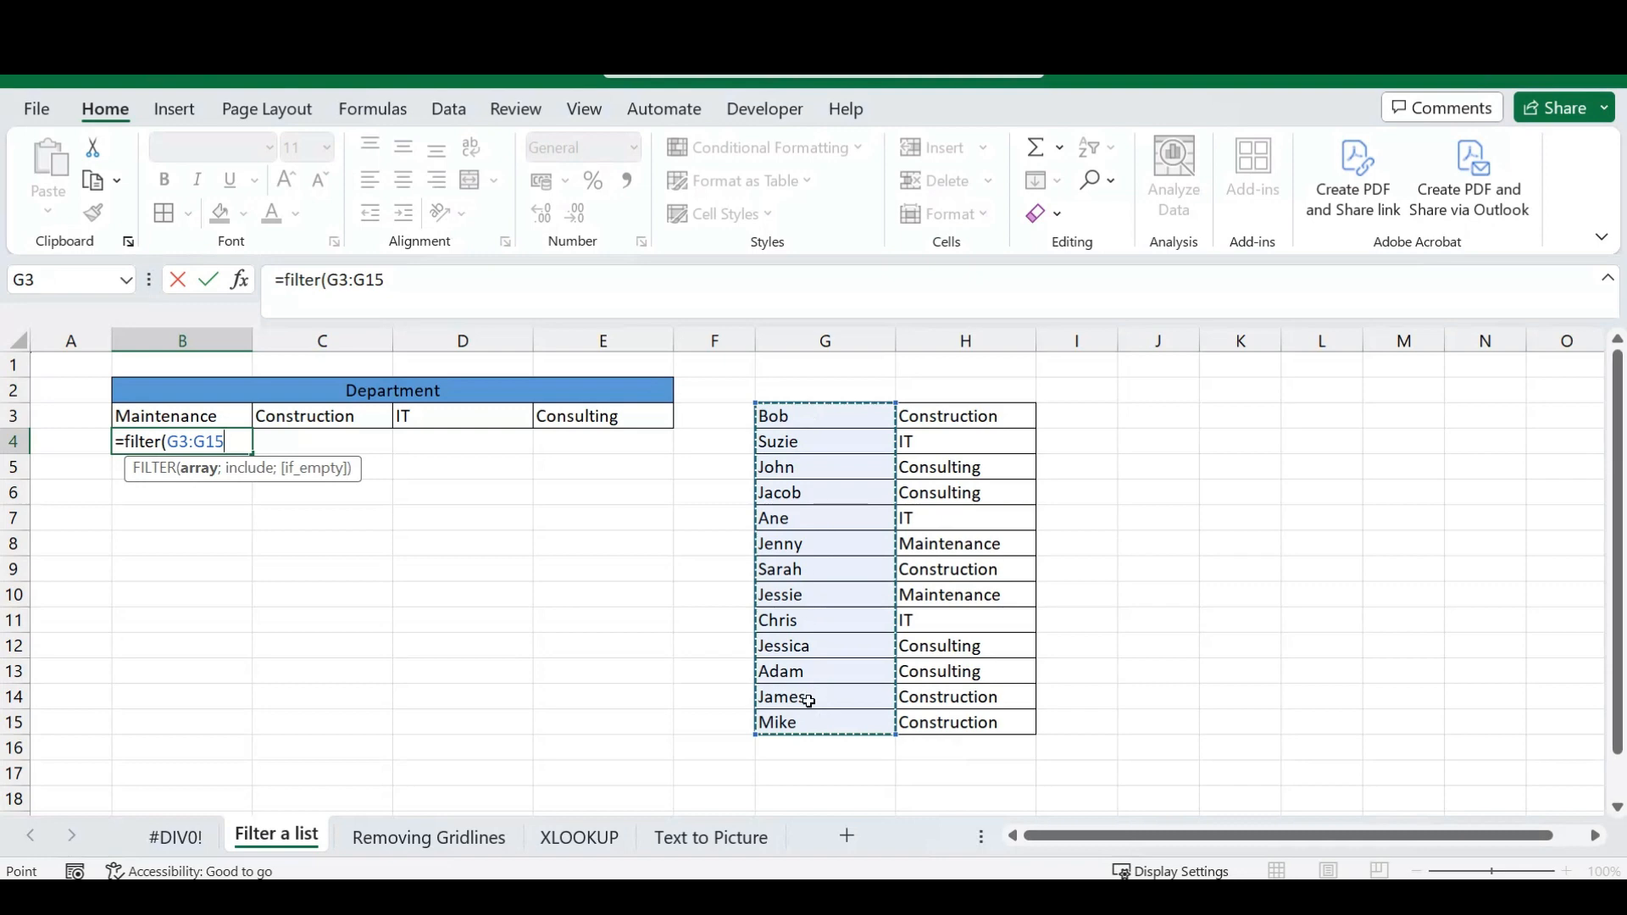
left_click_drag(387, 282, 327, 282)
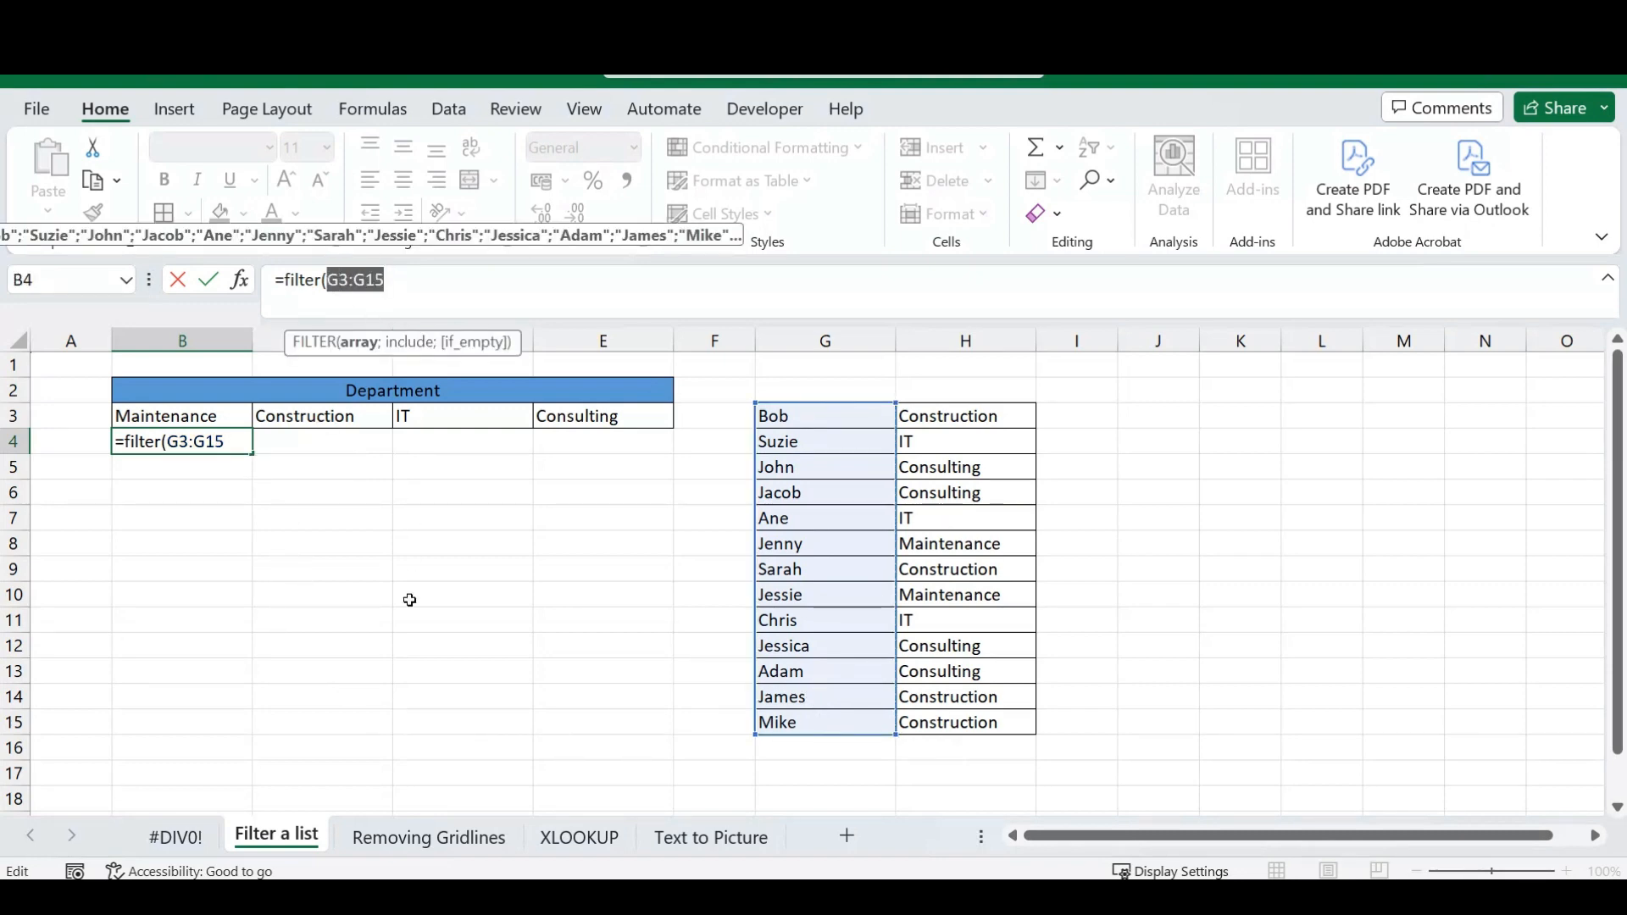
key("F4")
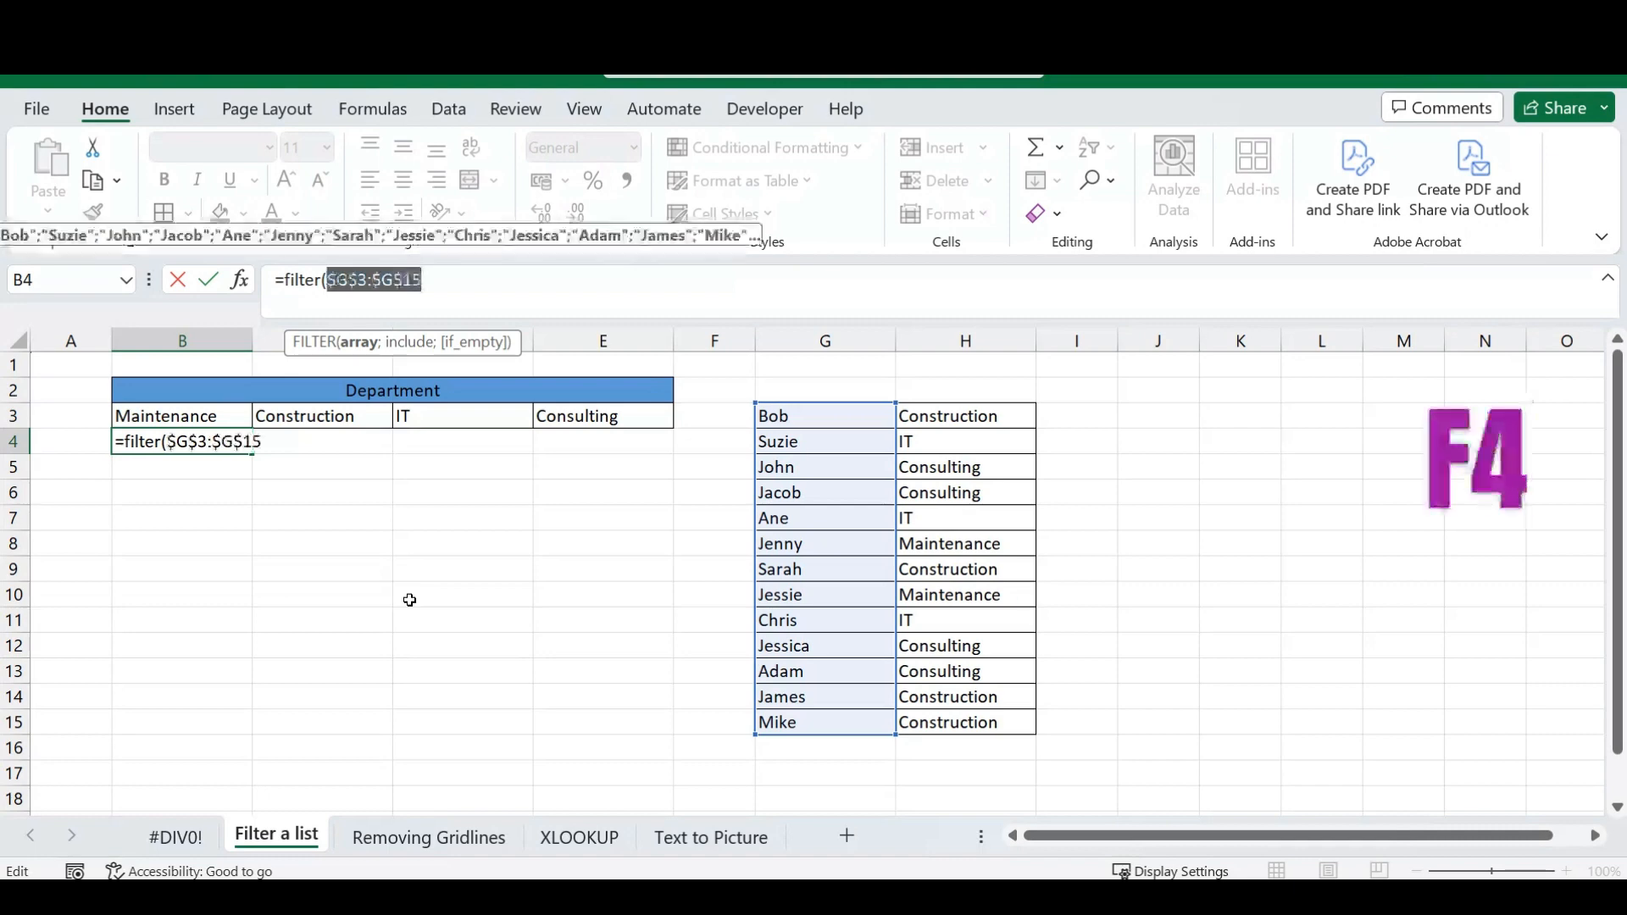
left_click(442, 276)
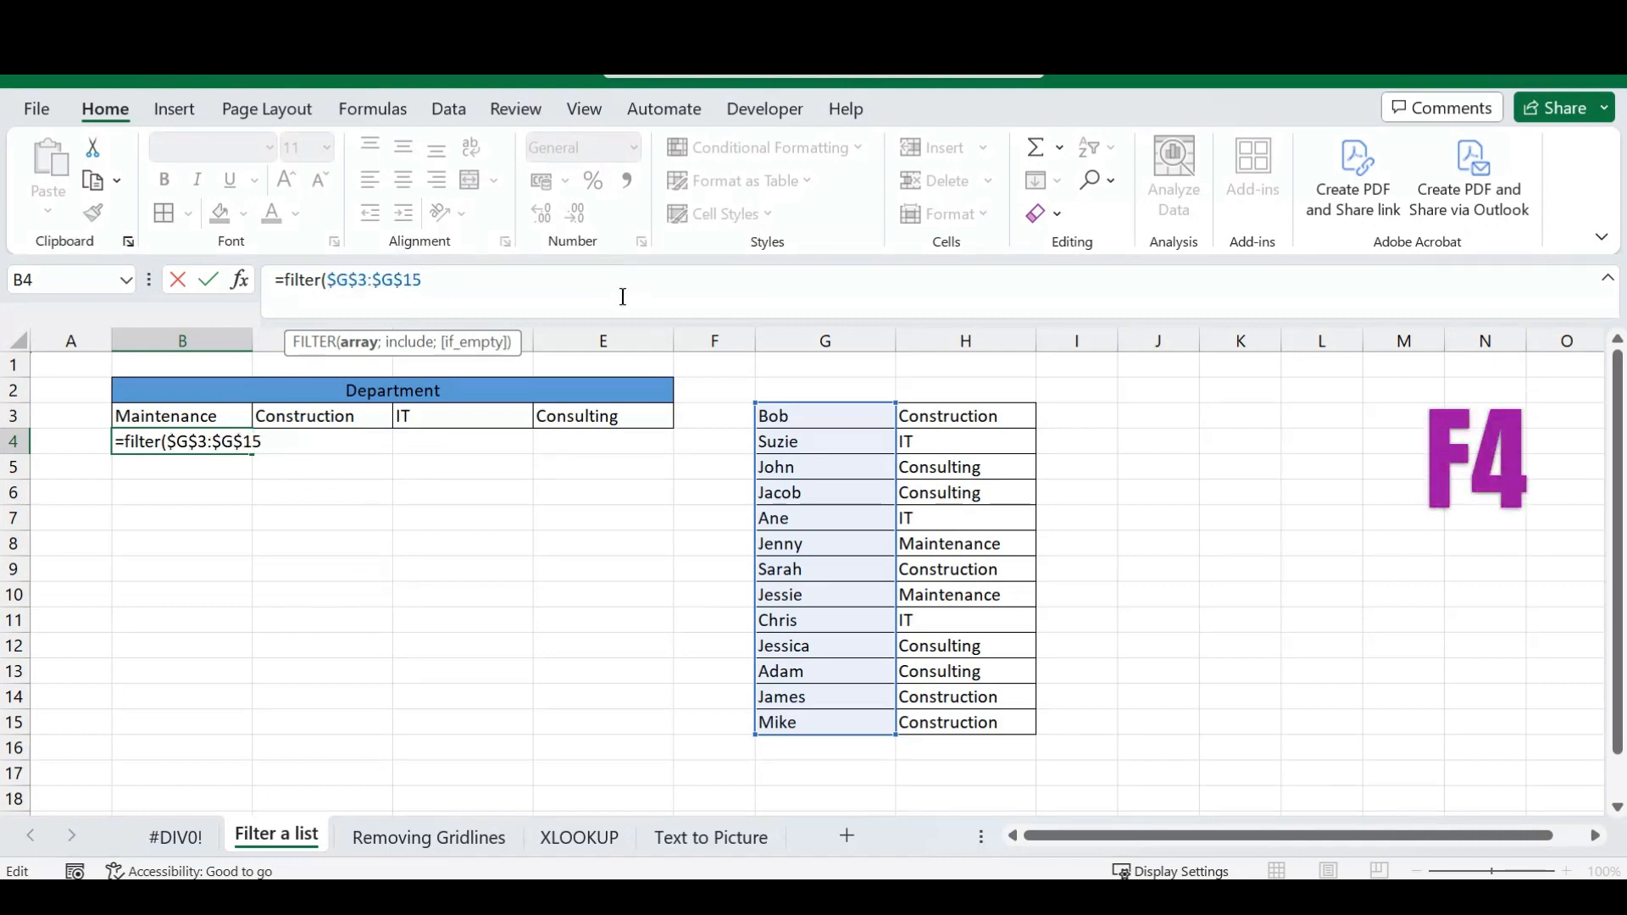
Complete the FILTER formula in B4 with the include condition $H$3:$H$15=B3, using an absolute department range.
type(";")
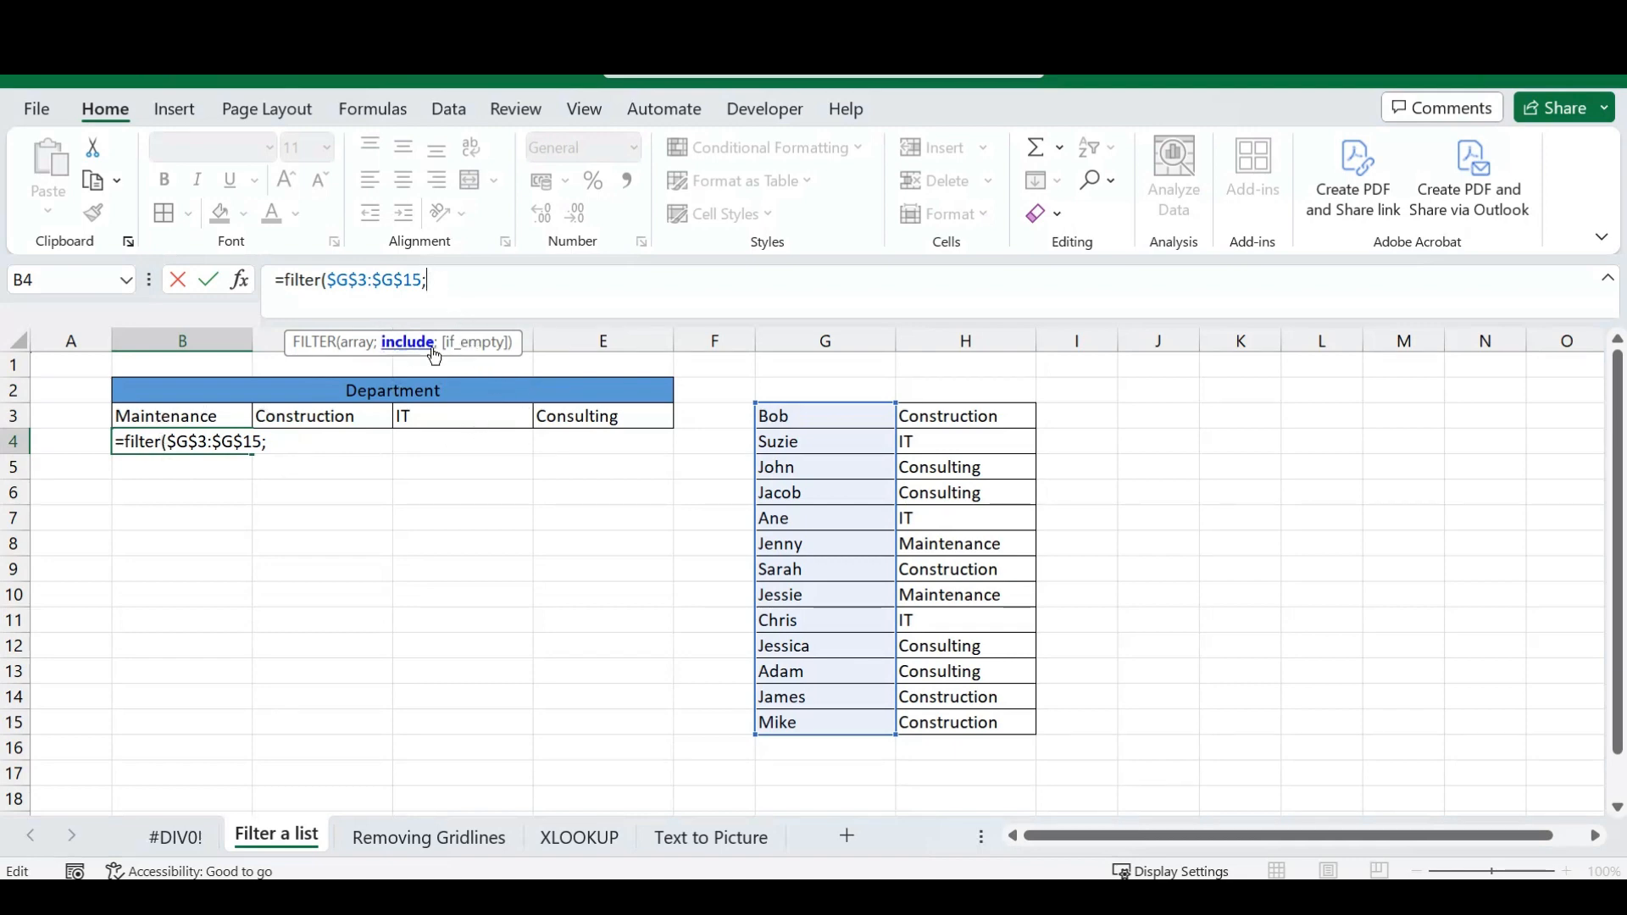
left_click_drag(949, 416, 949, 722)
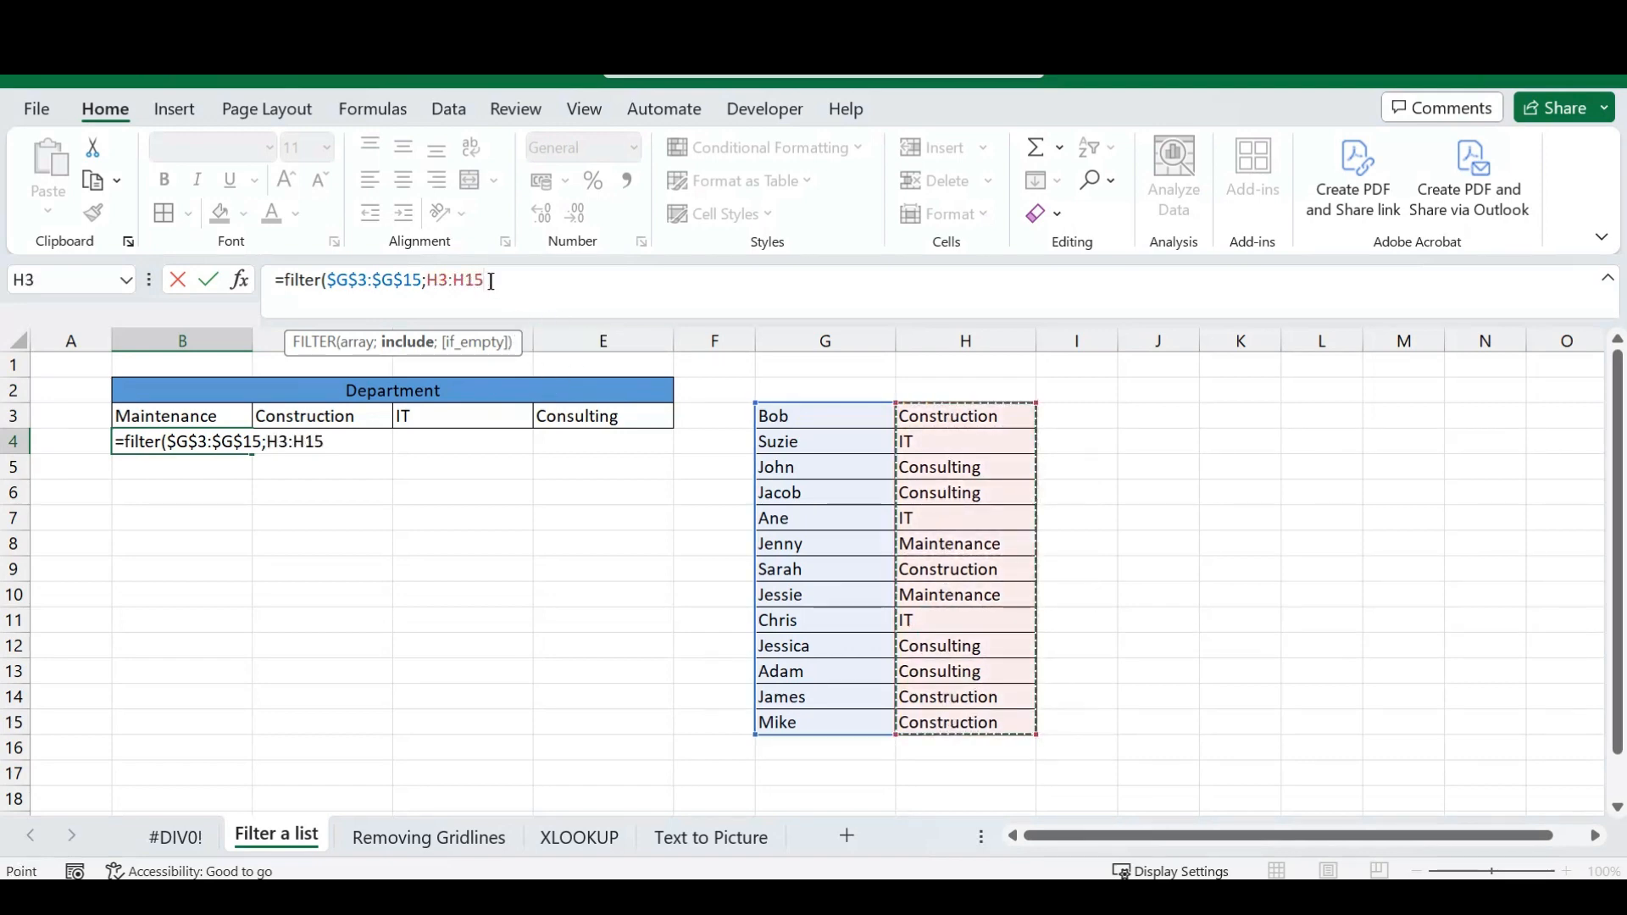
left_click_drag(491, 281, 426, 281)
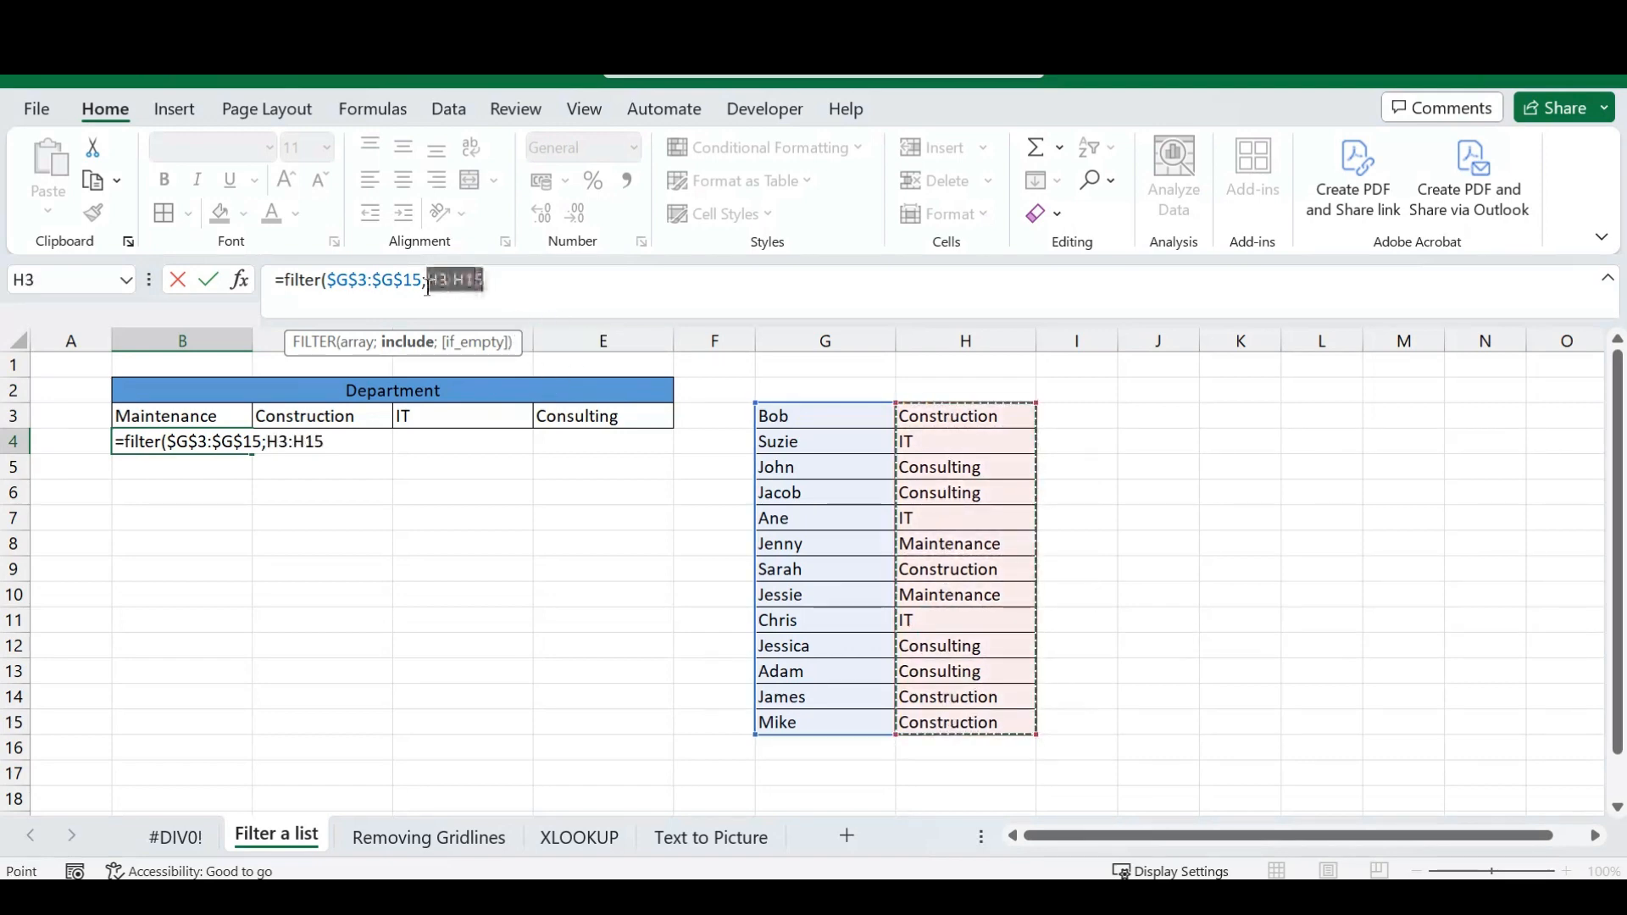
key("F4")
left_click(558, 290)
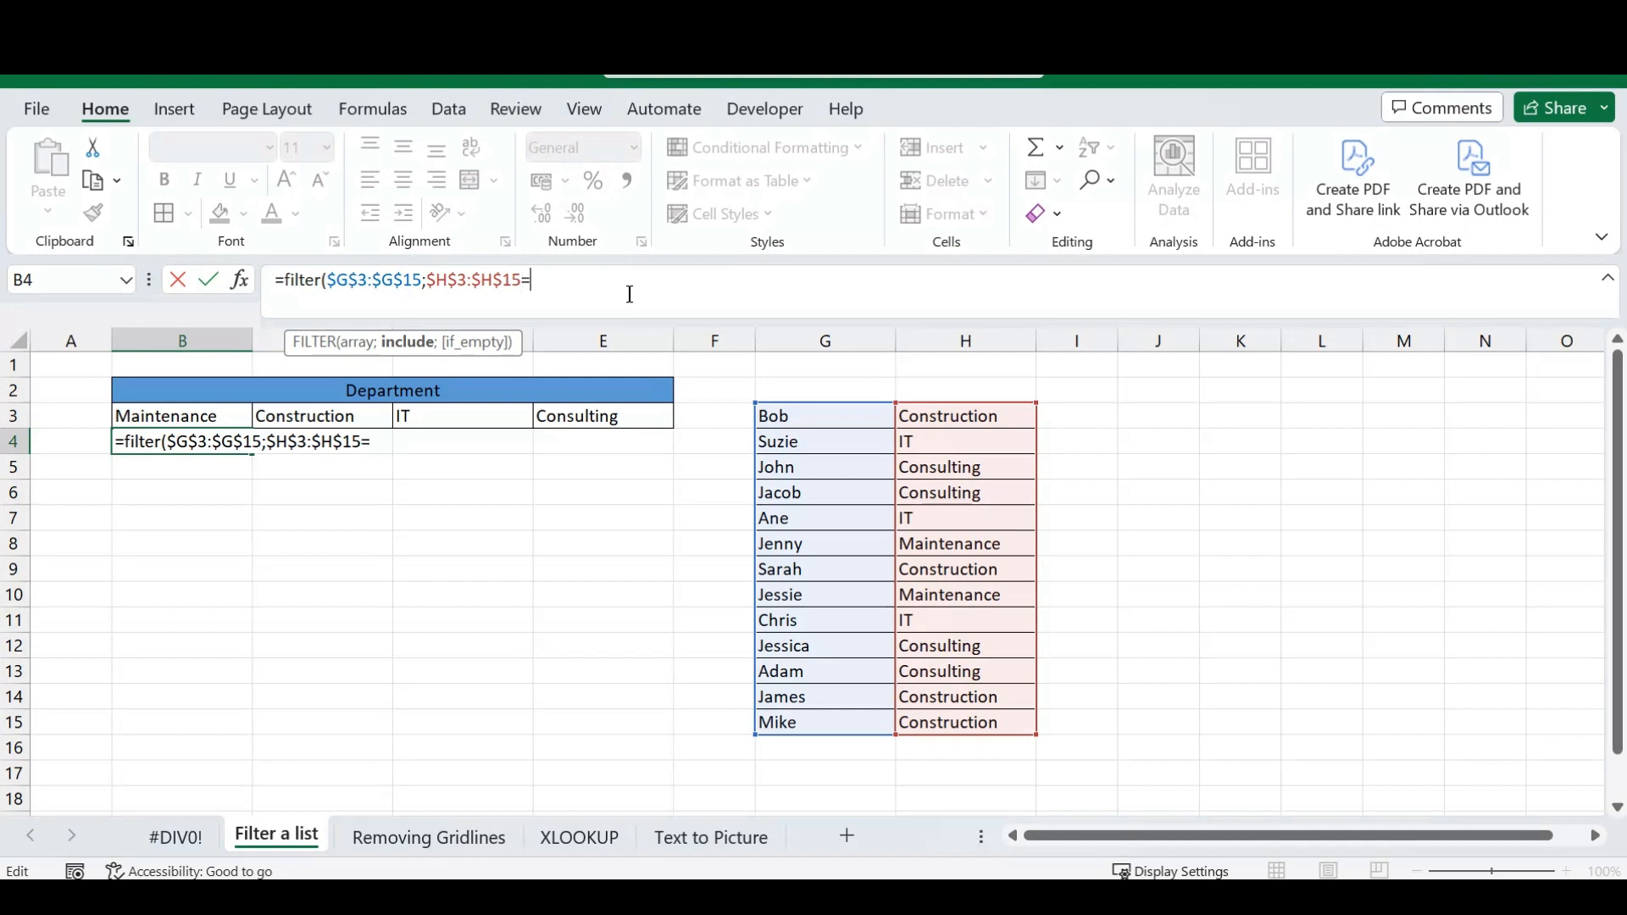
left_click(177, 416)
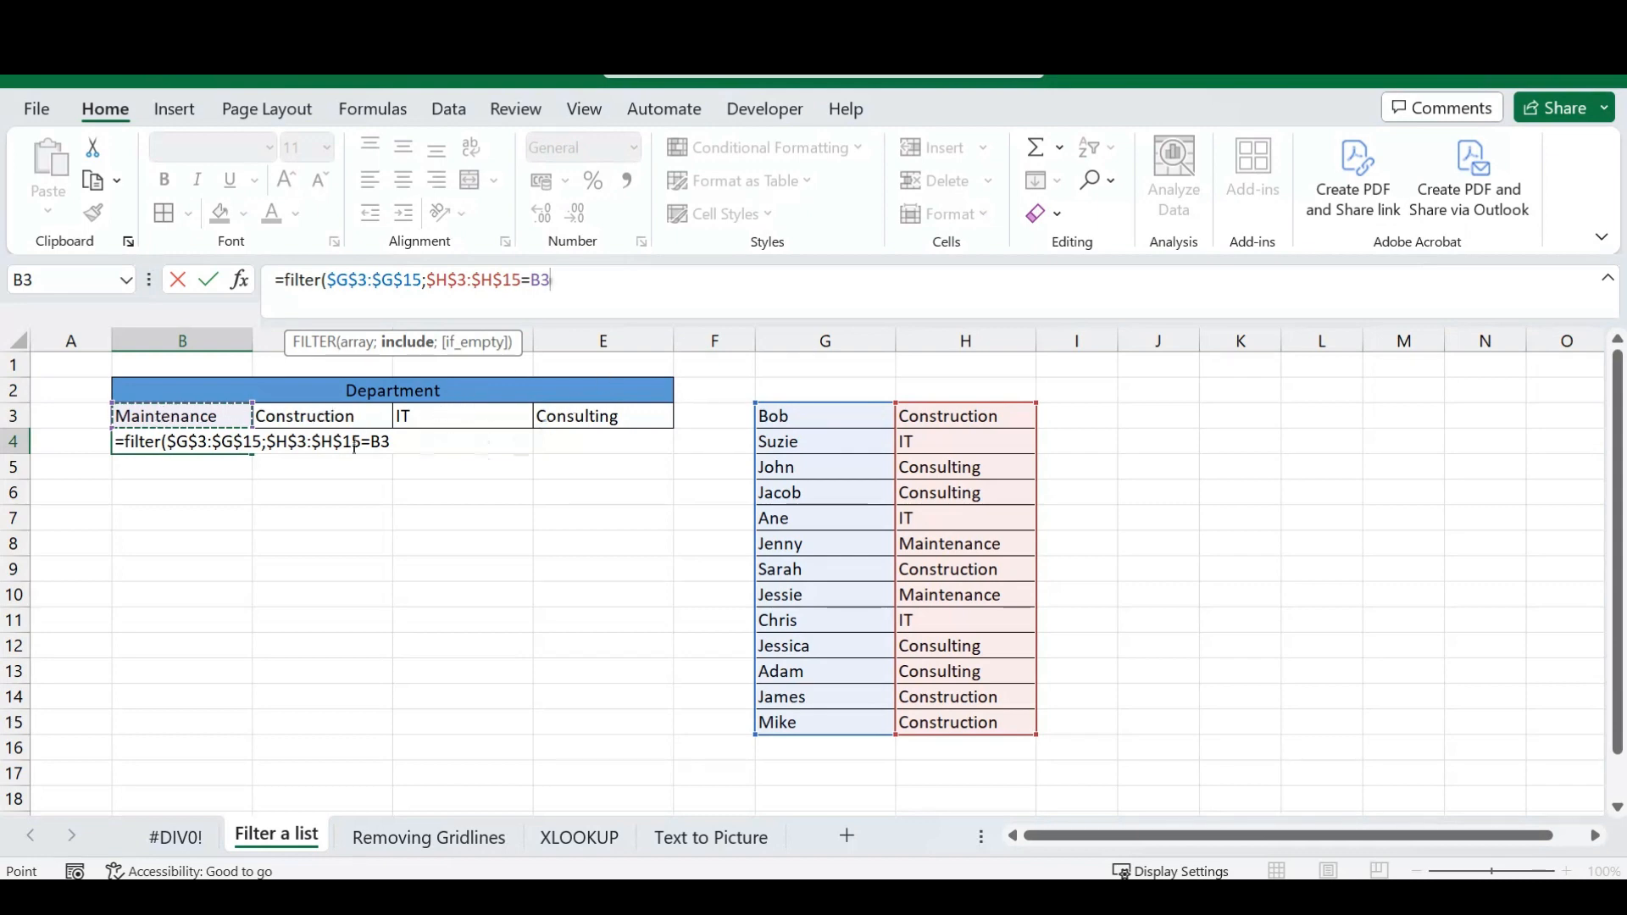
left_click(562, 292)
type(")")
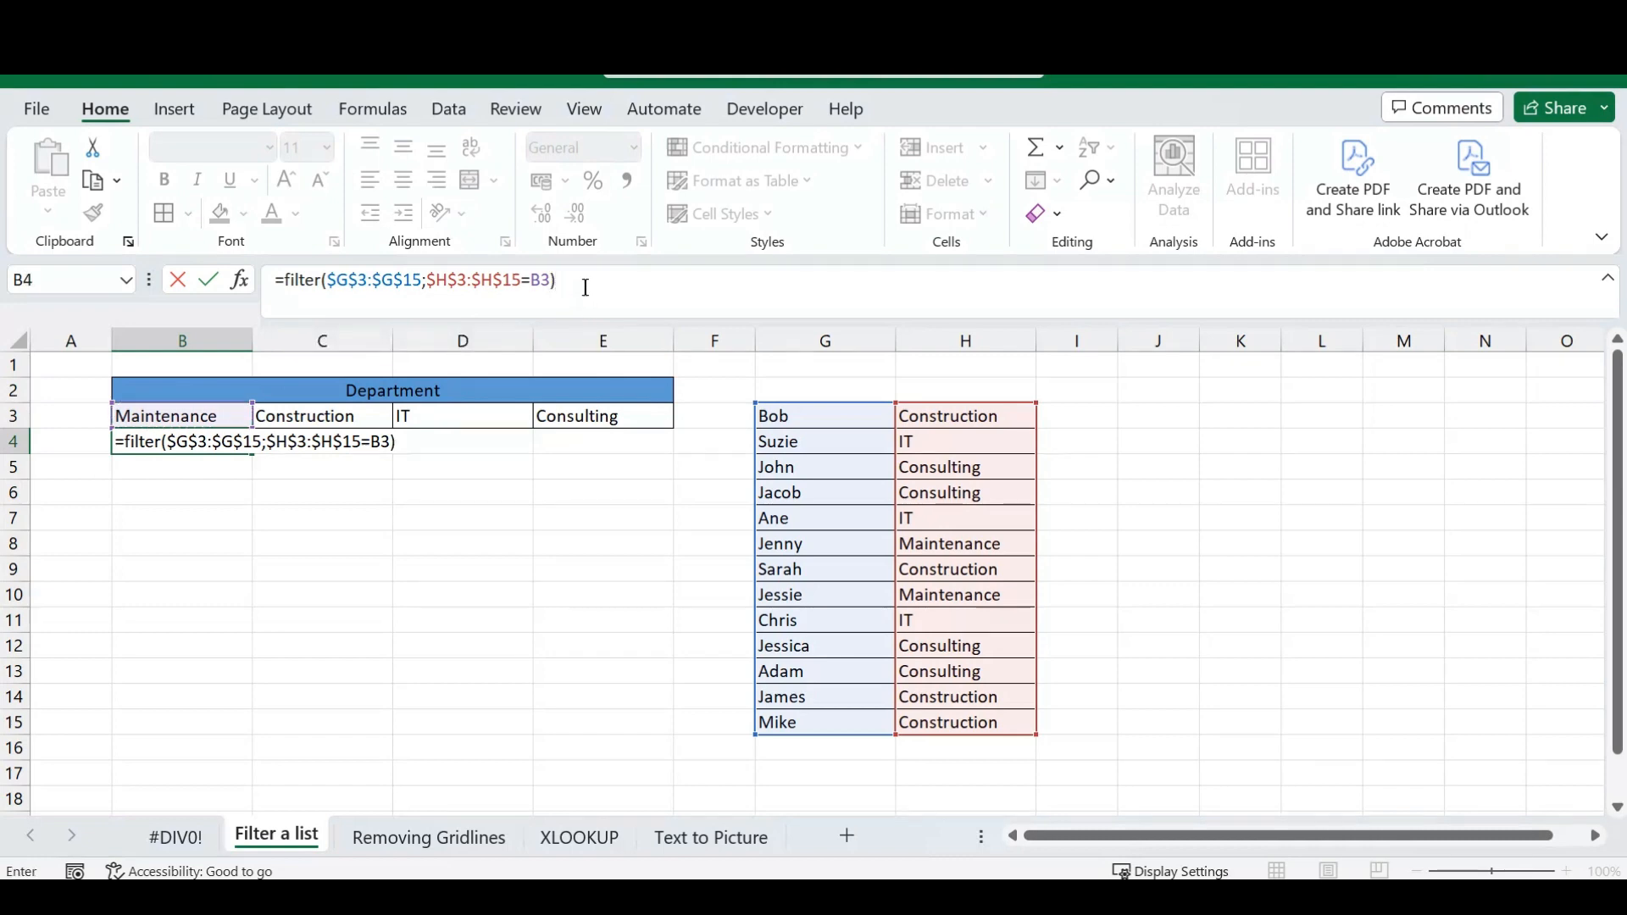
key("Return")
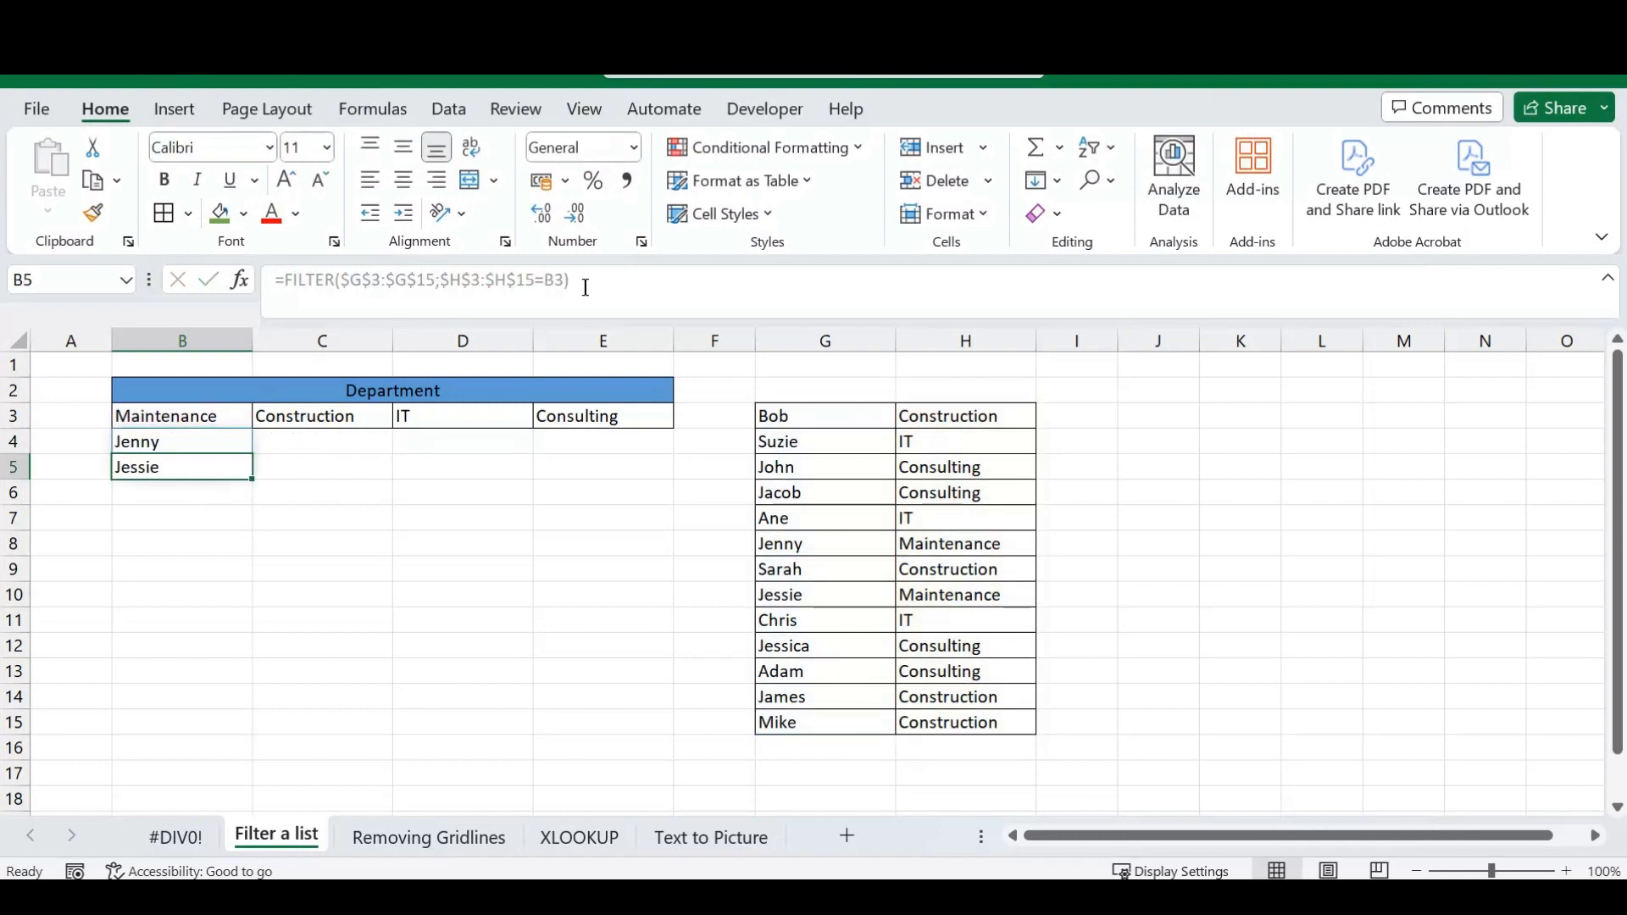
Fill the FILTER formula from B4 across to E4 for the Construction, IT and Consulting departments.
left_click(218, 447)
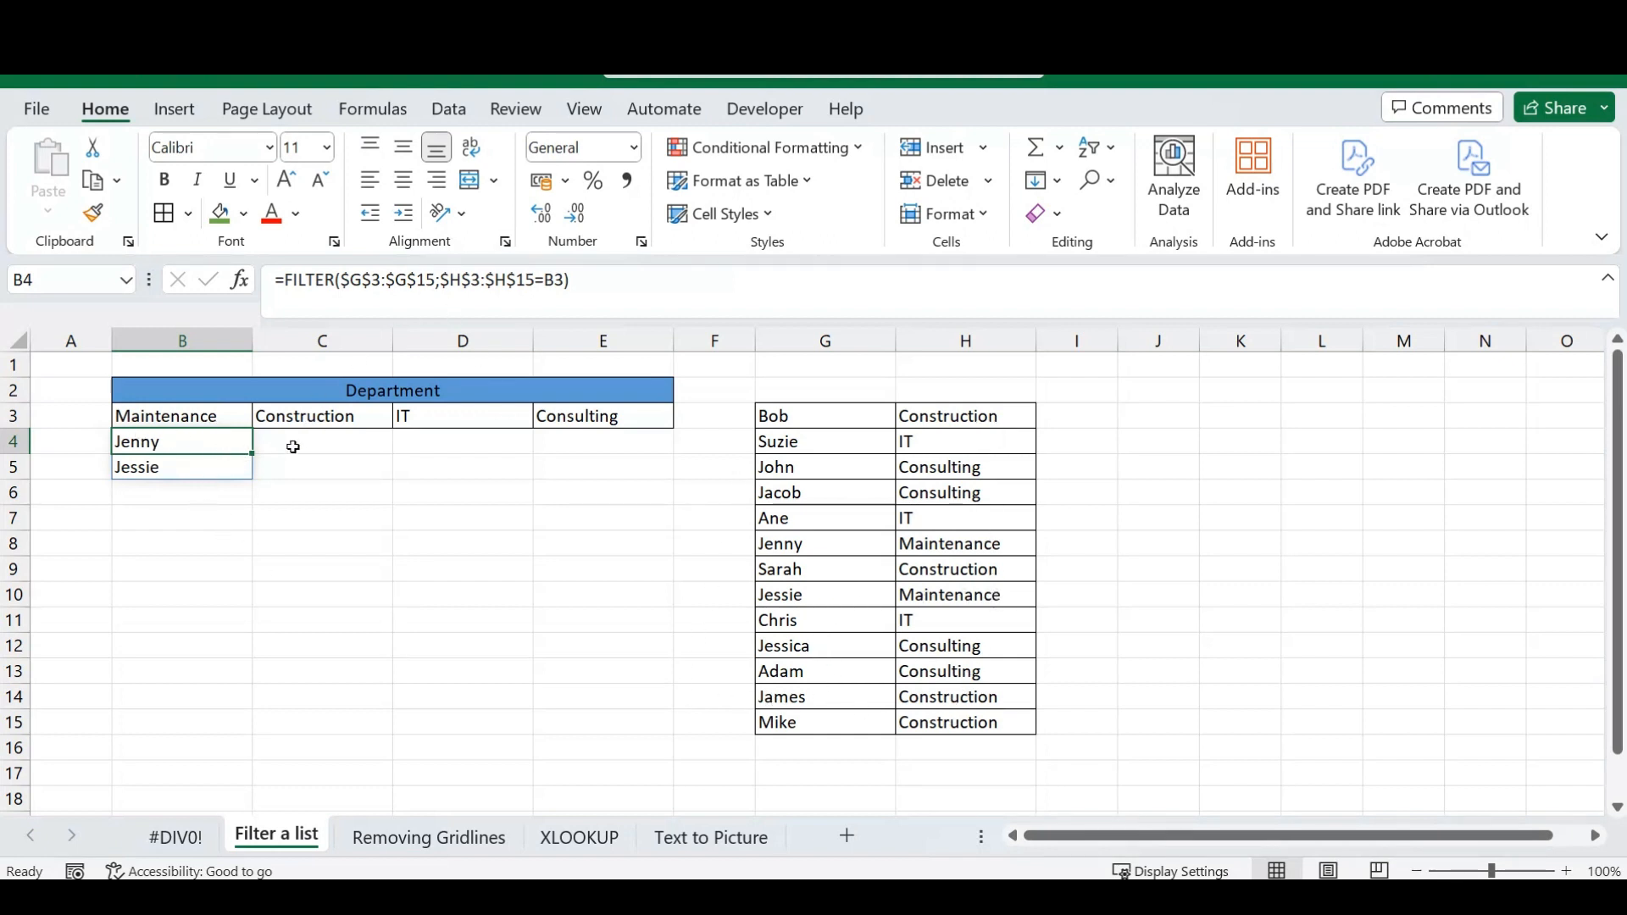
left_click_drag(255, 456, 607, 450)
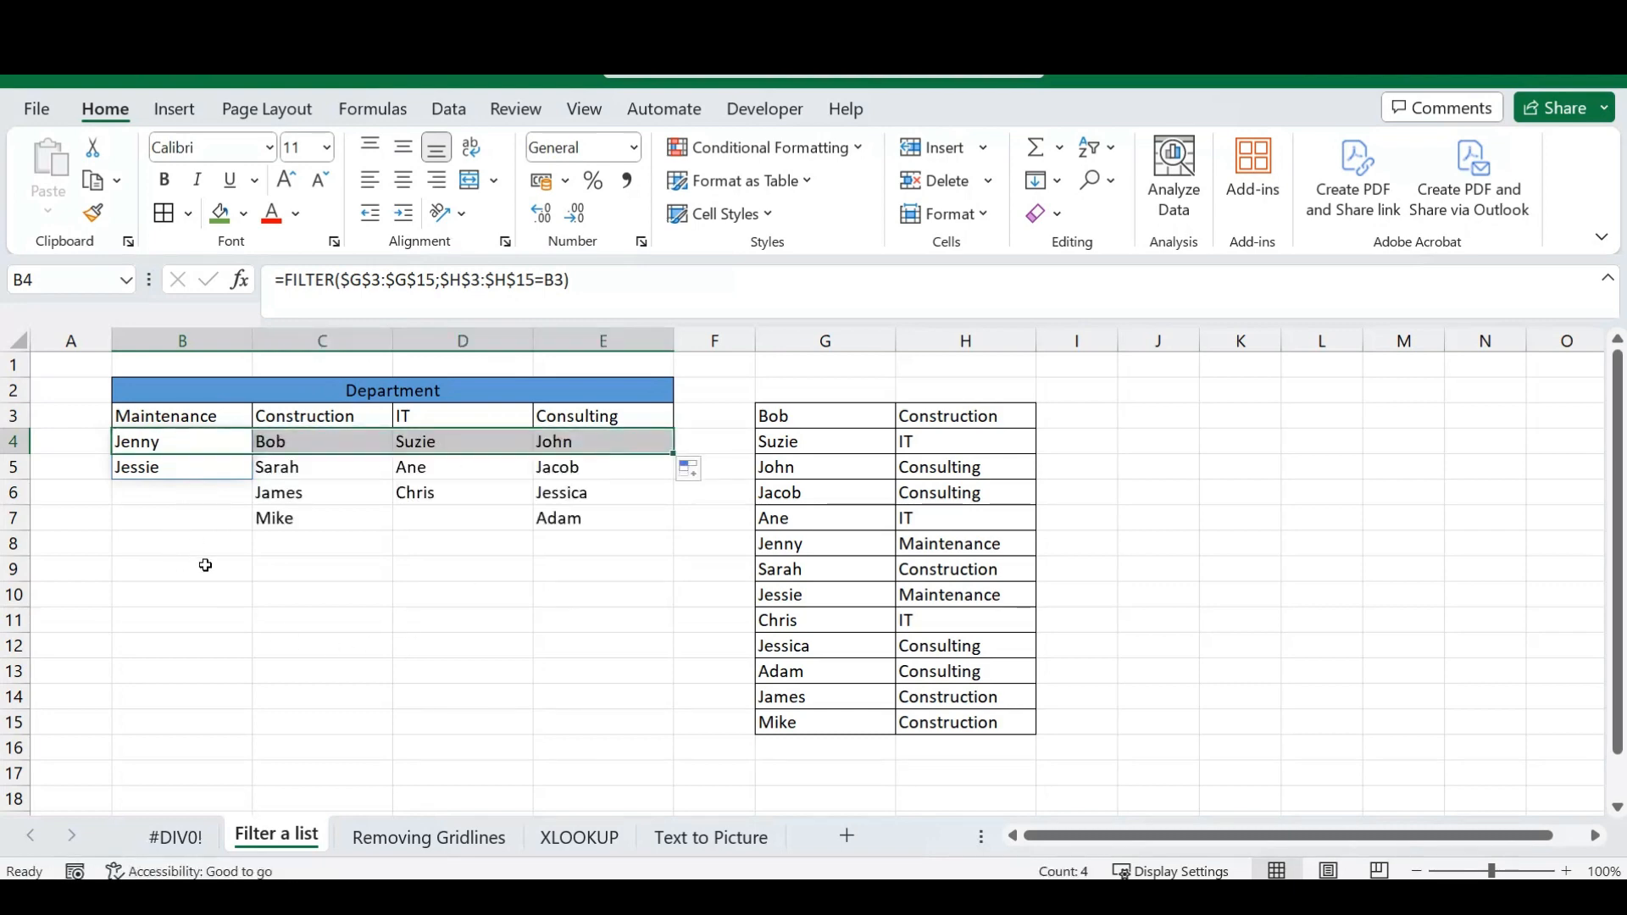
left_click(302, 577)
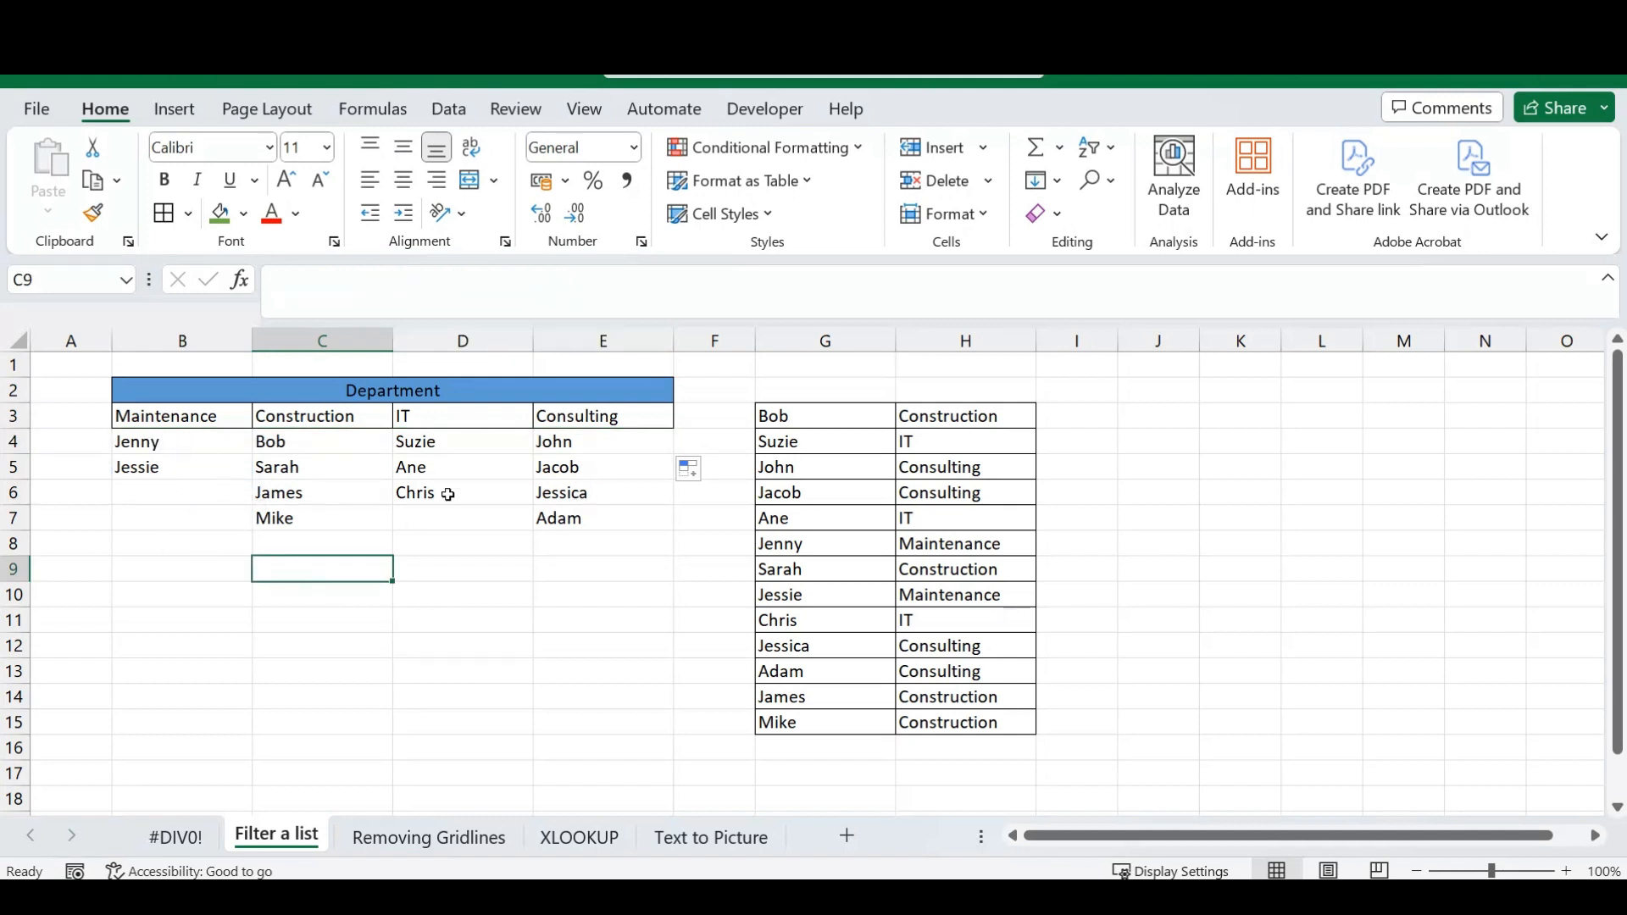
Apply all borders to the Department table in B2:E7.
left_click_drag(440, 388, 397, 511)
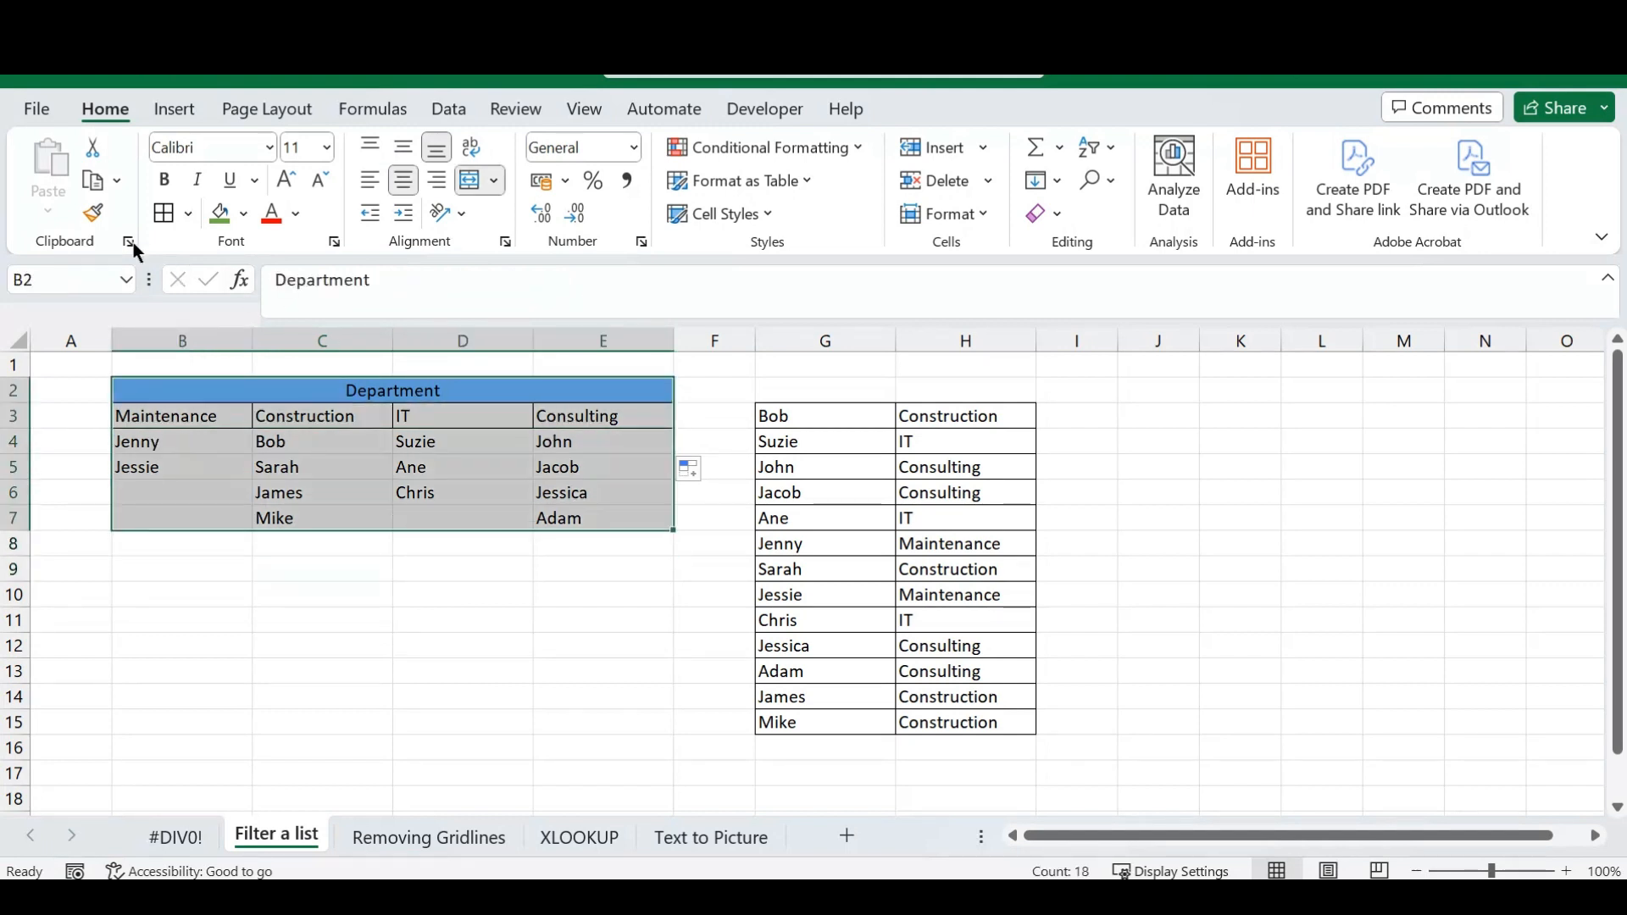
left_click(161, 216)
left_click(323, 557)
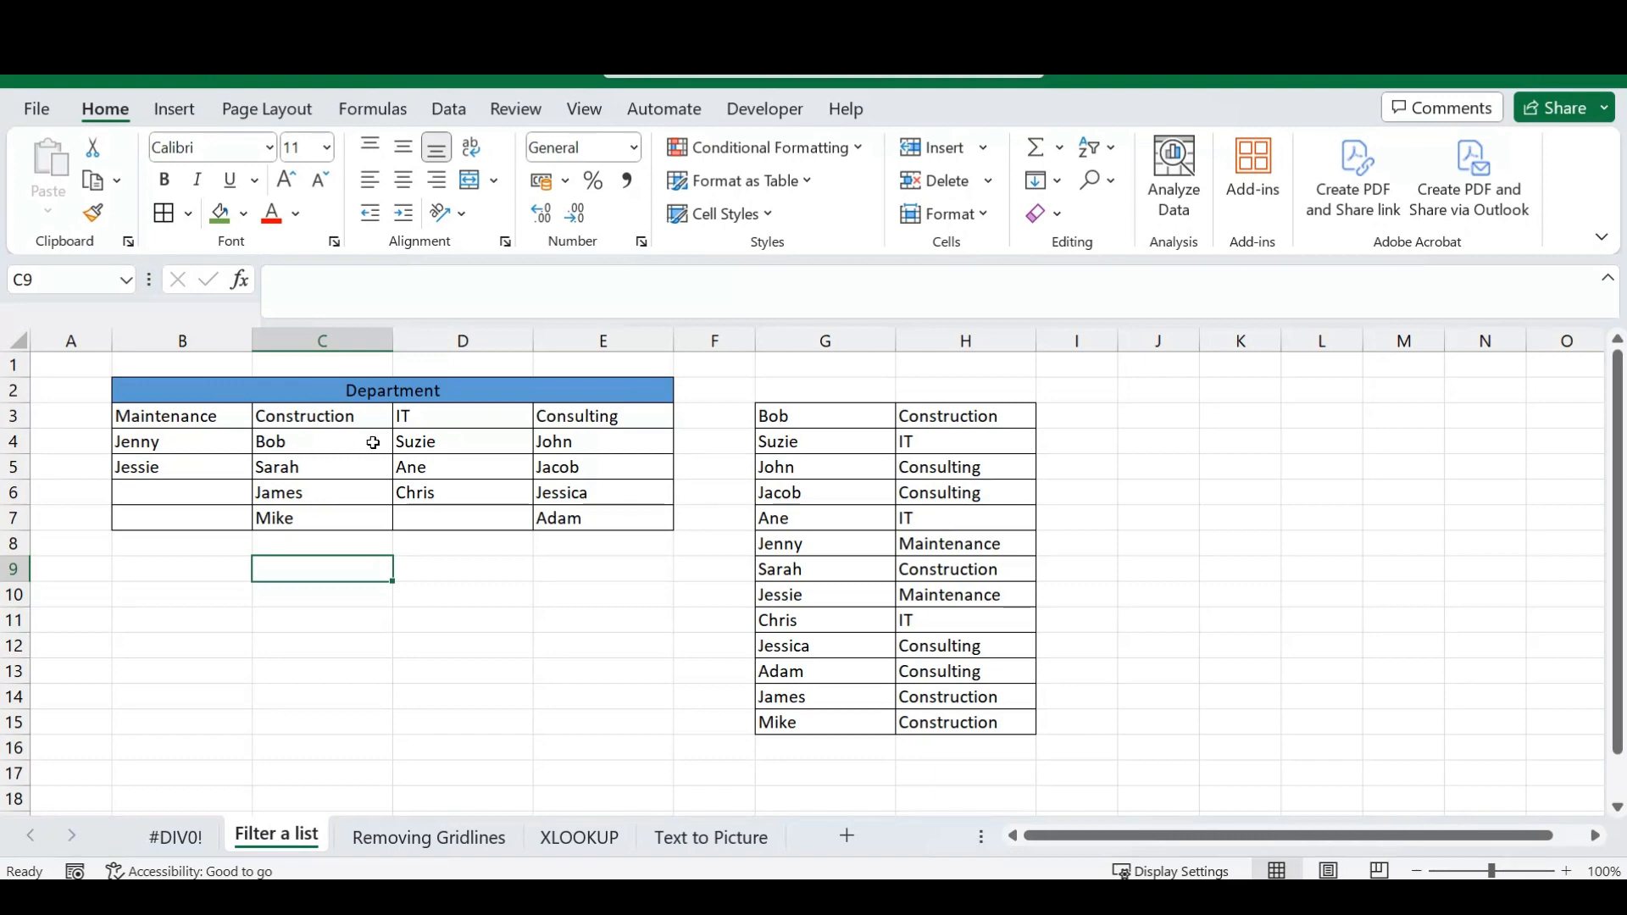
left_click(180, 441)
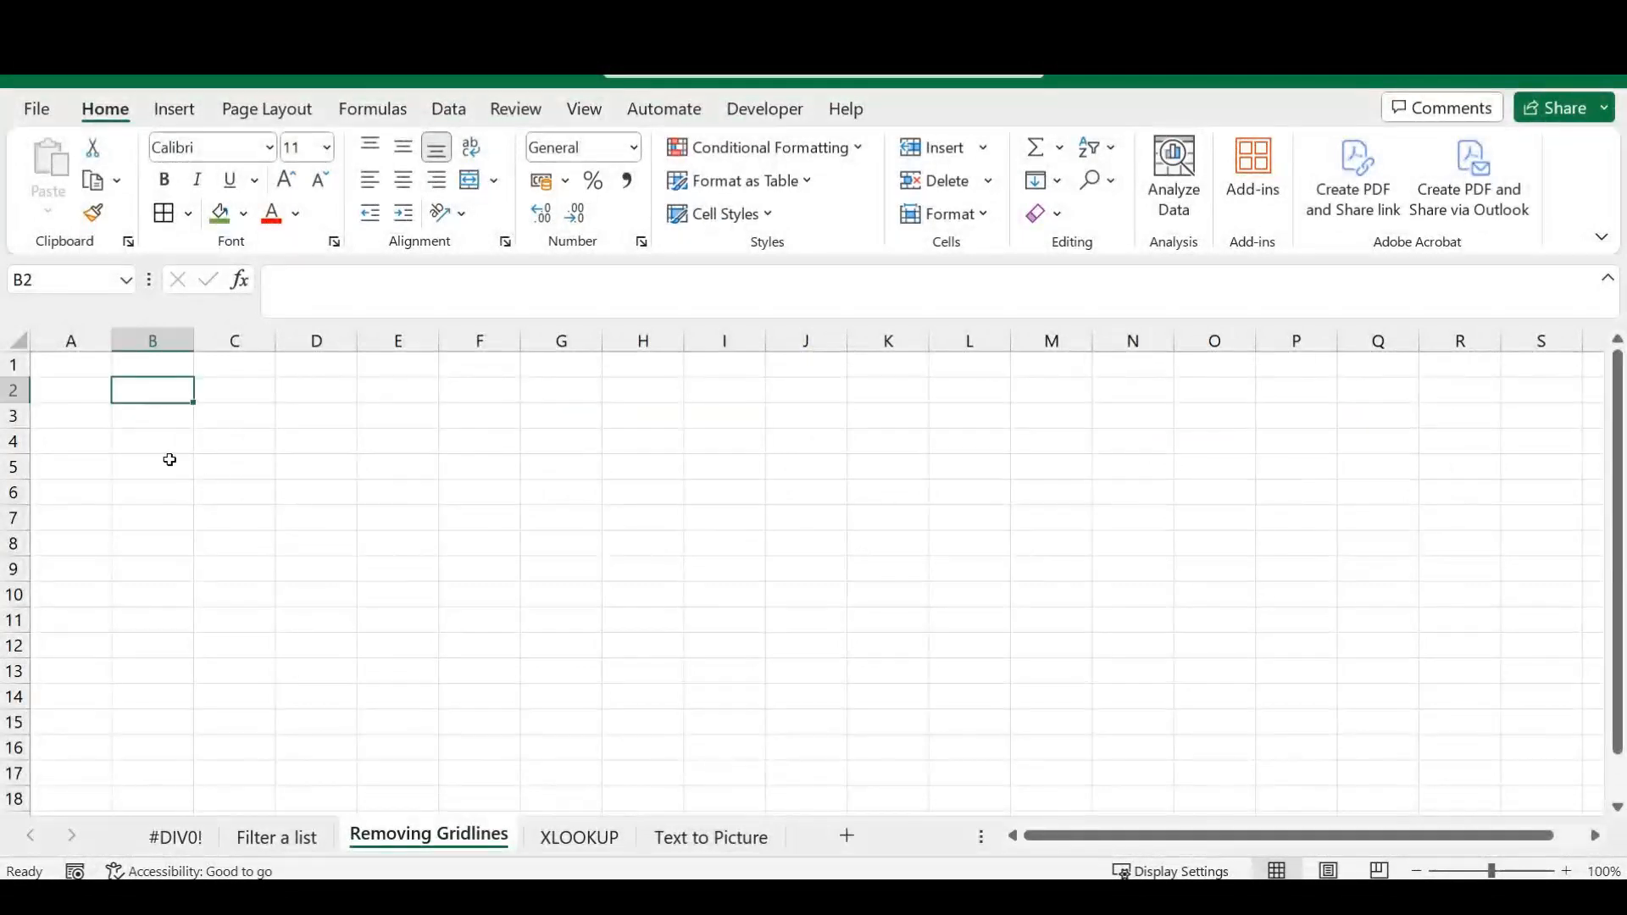
Fill the range C3:G15 on the Removing Gridlines sheet with white to hide its gridlines.
left_click_drag(131, 388, 488, 766)
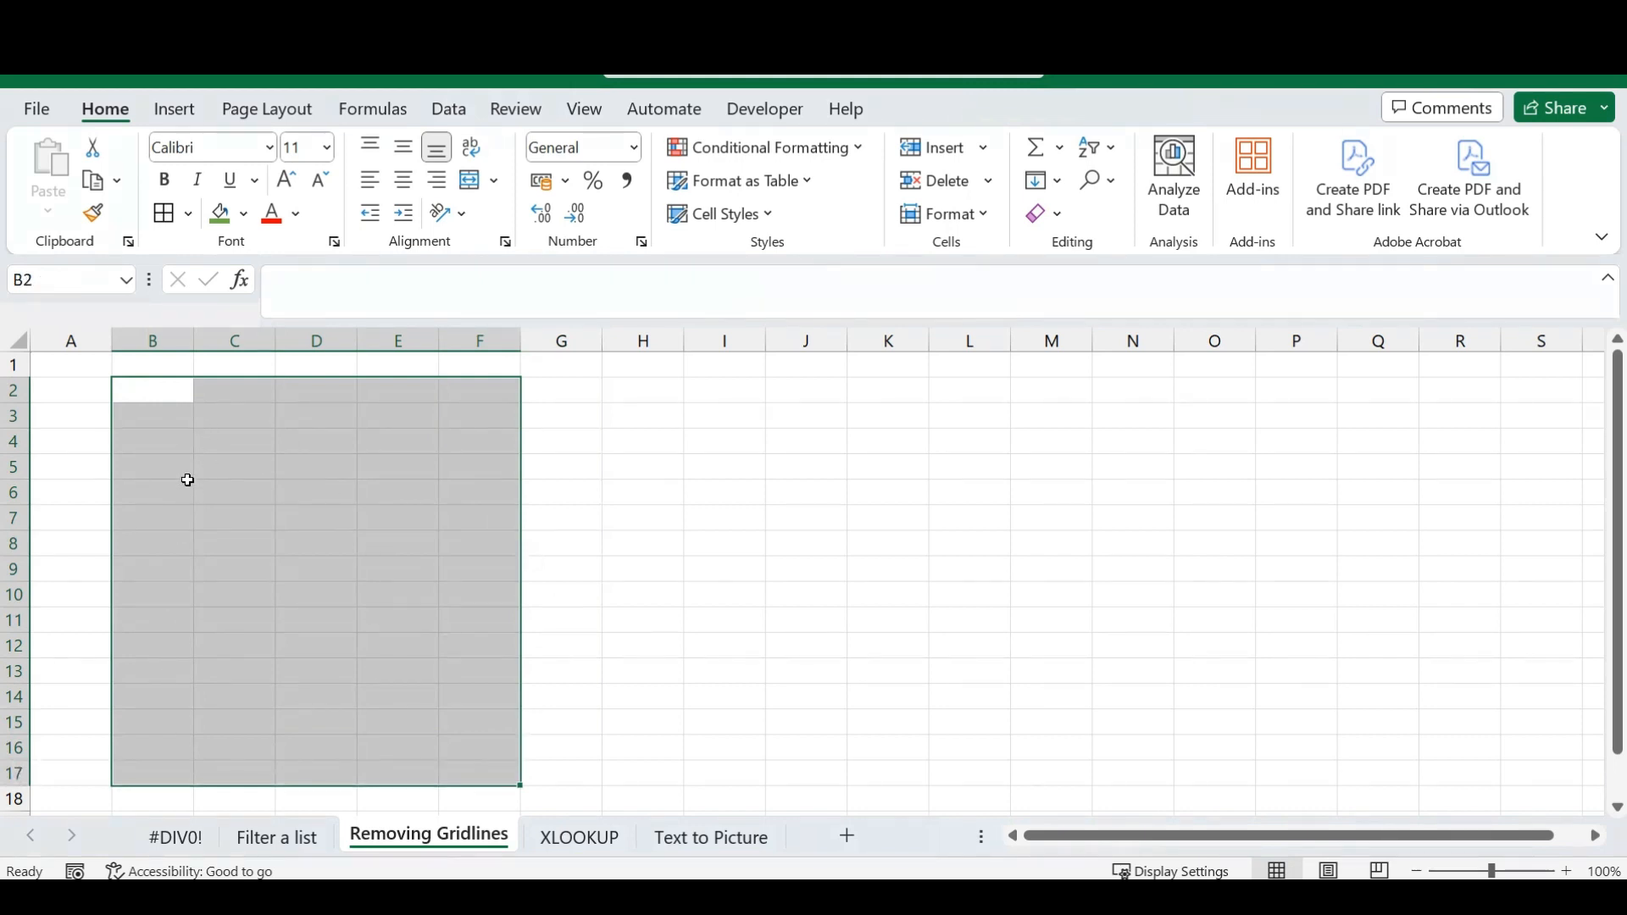
left_click_drag(240, 412, 524, 737)
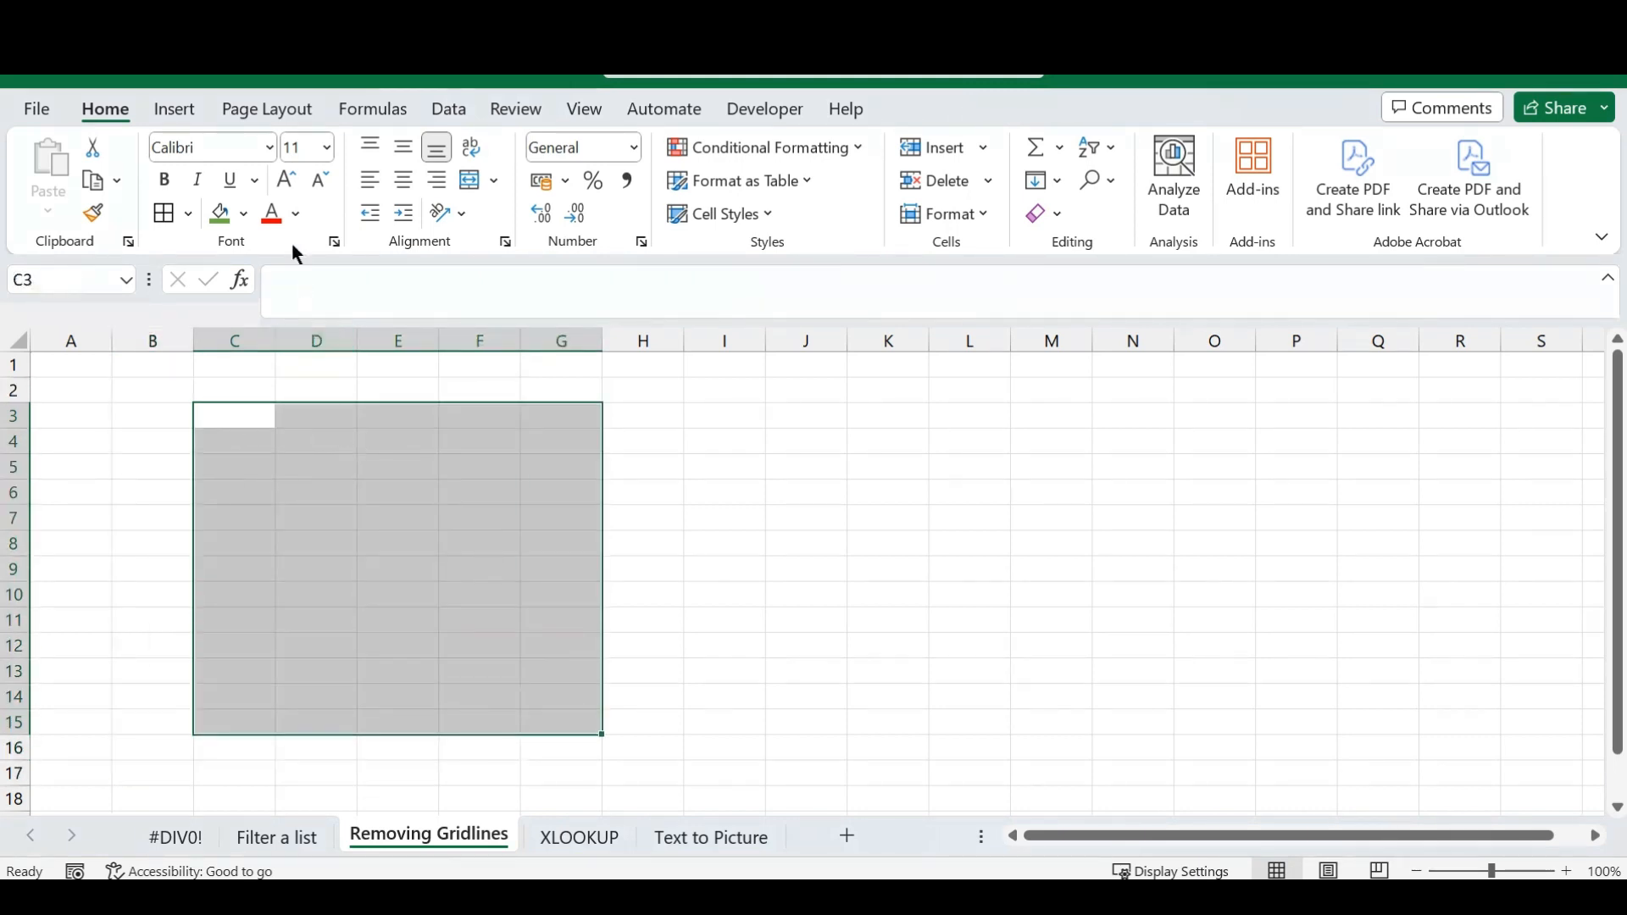
left_click(245, 217)
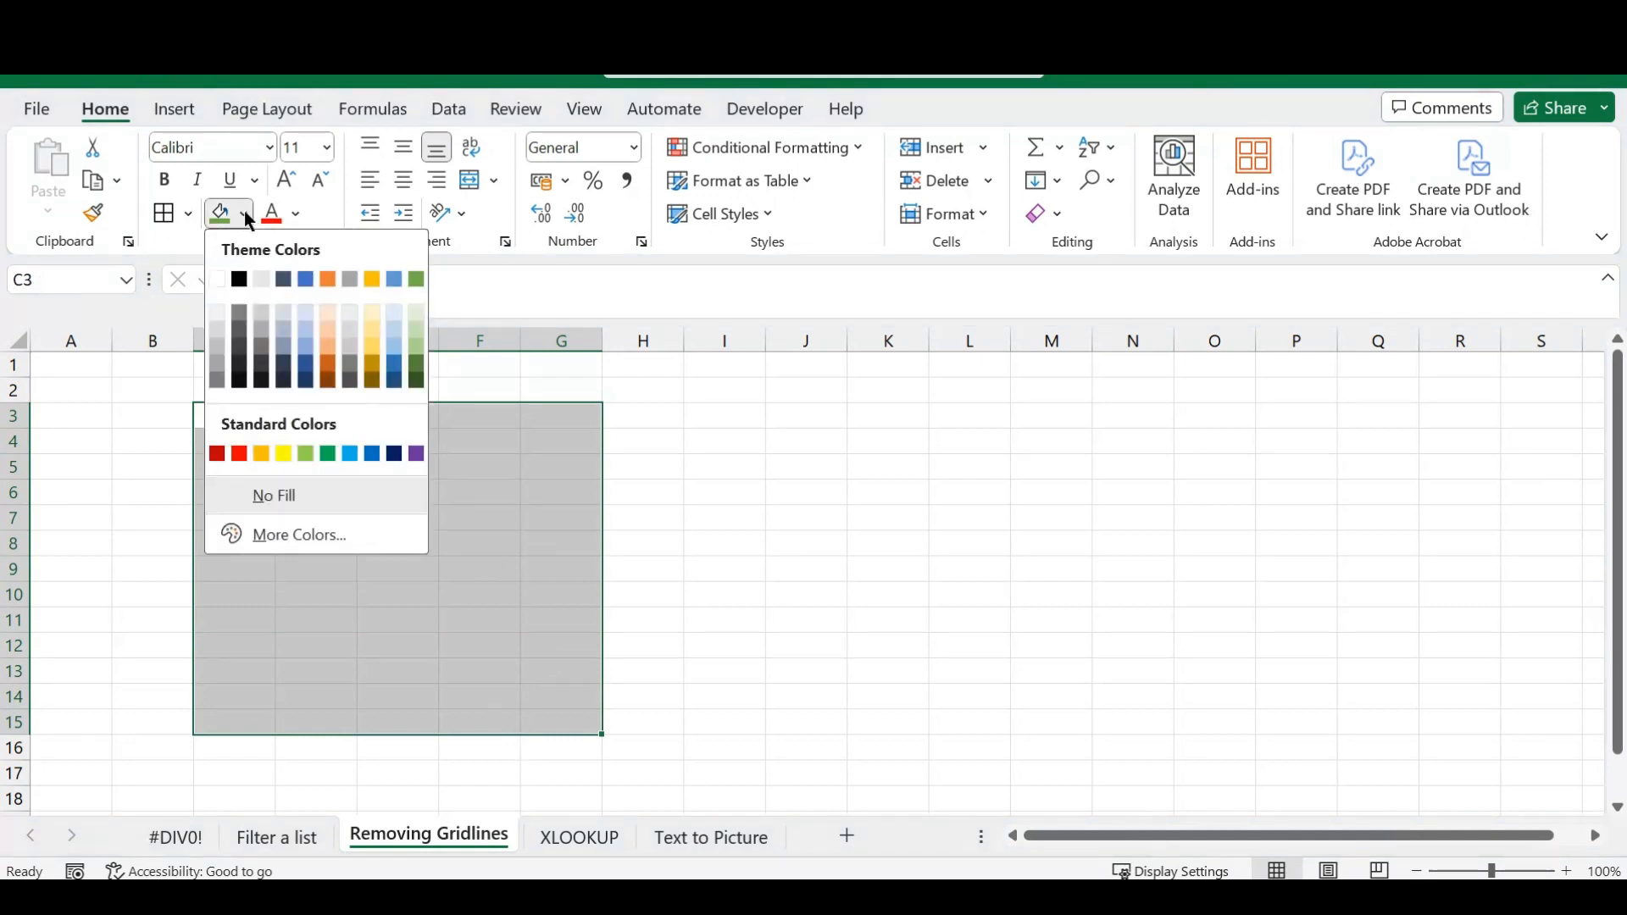
left_click(218, 278)
left_click(480, 553)
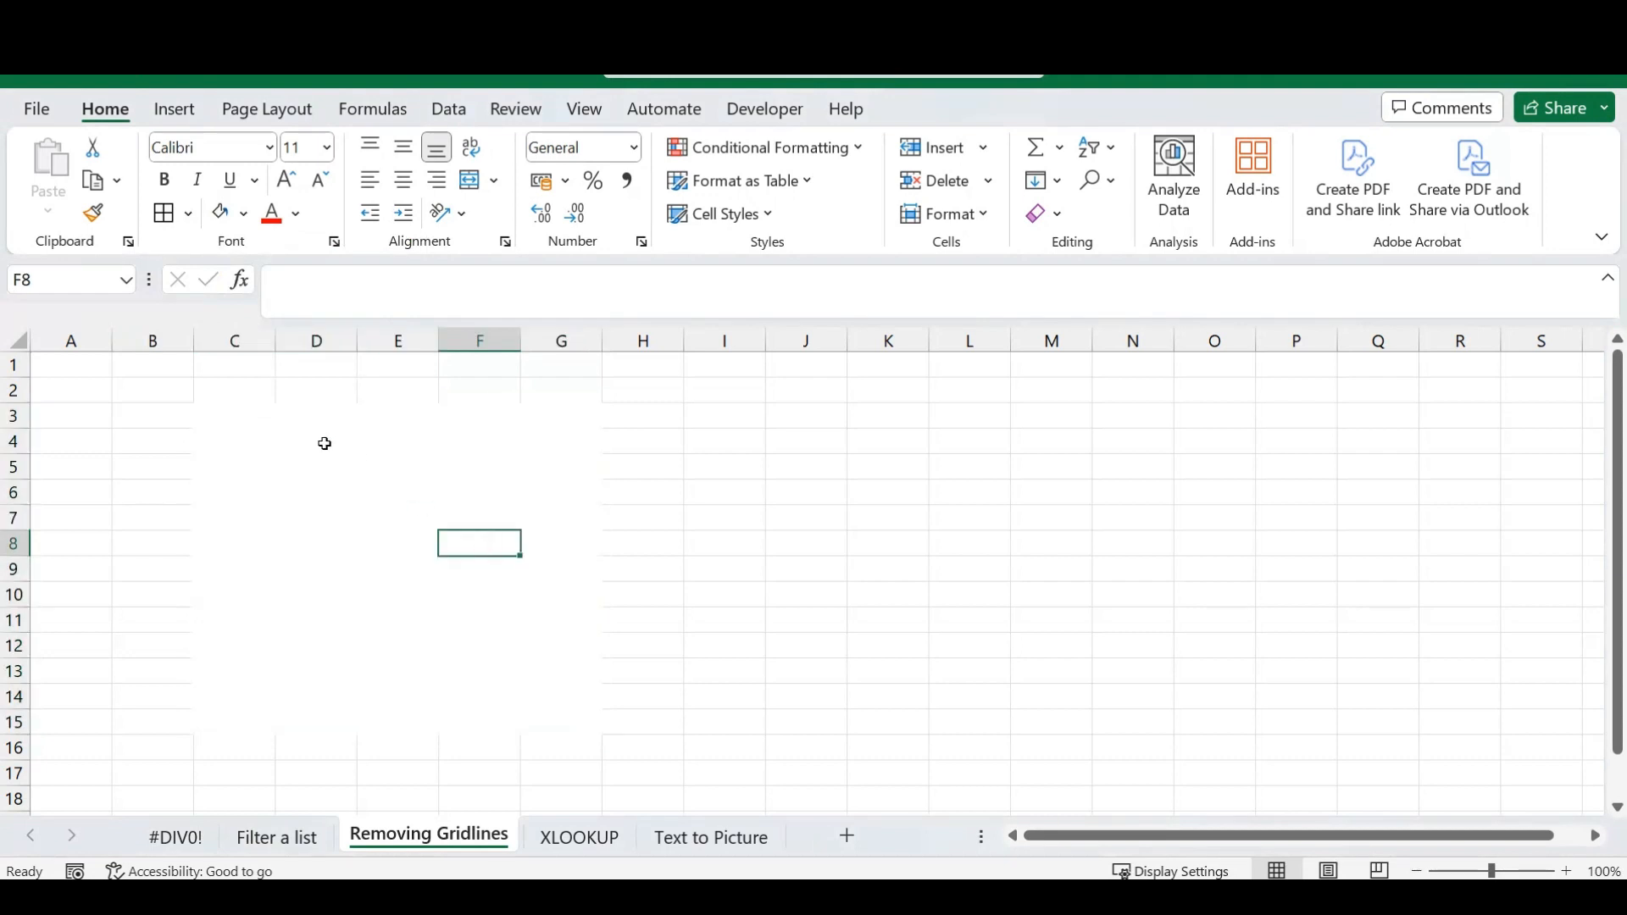
Compare the white-filled block with the surrounding grid by selecting ranges over it, and undo the white fill.
left_click_drag(225, 418, 566, 726)
left_click(821, 688)
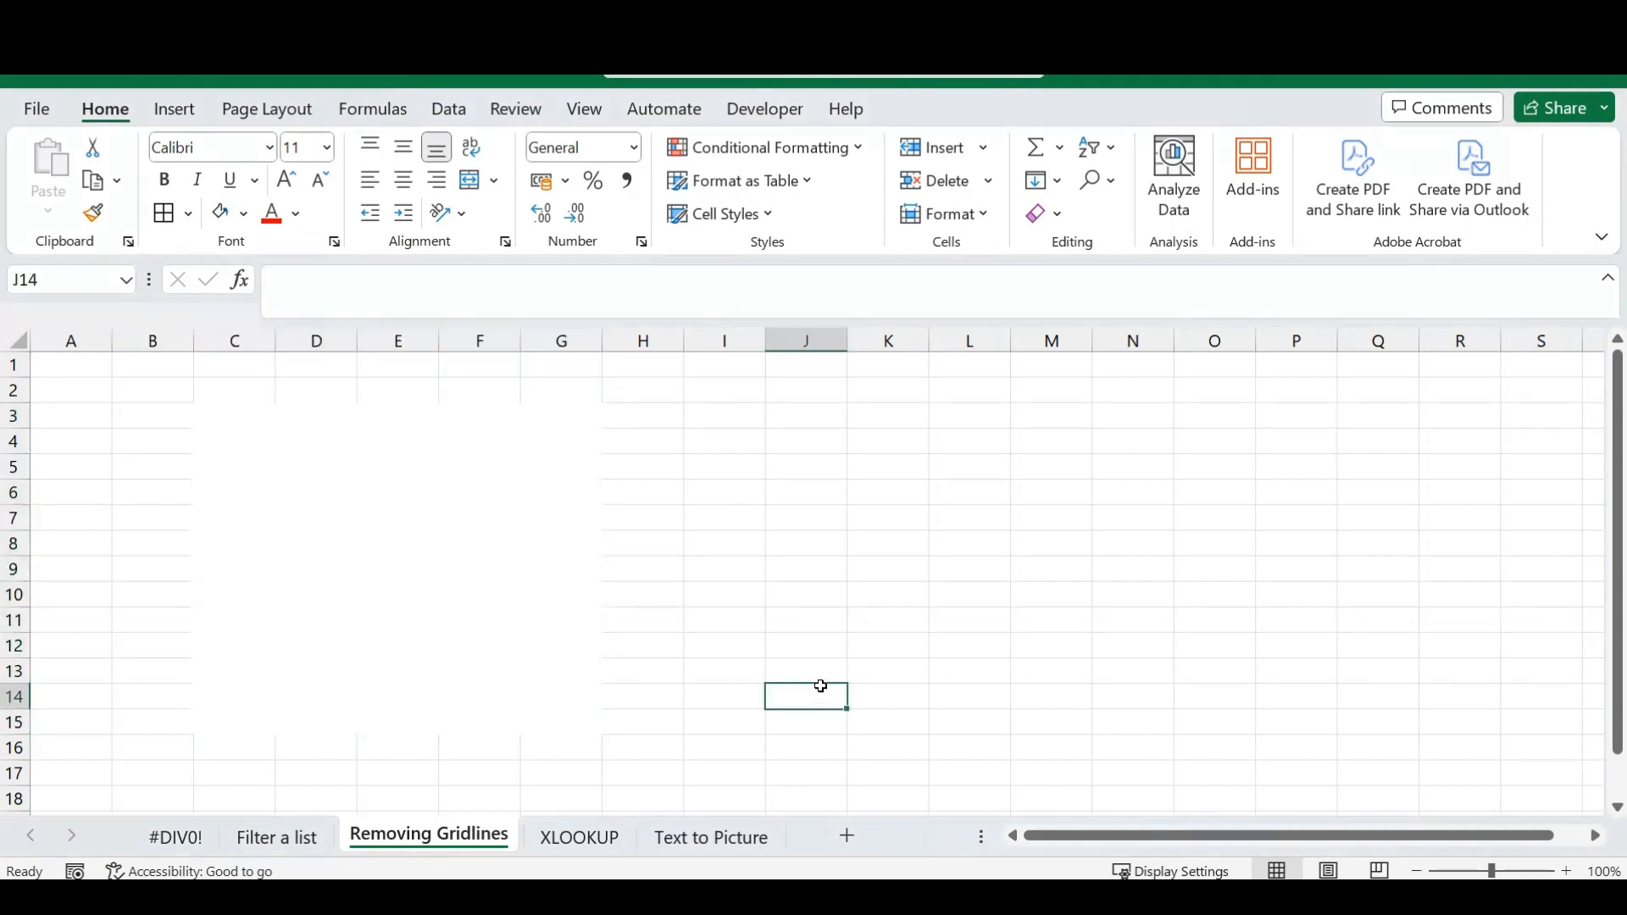
left_click(149, 389)
left_click_drag(149, 389, 690, 773)
left_click(338, 545)
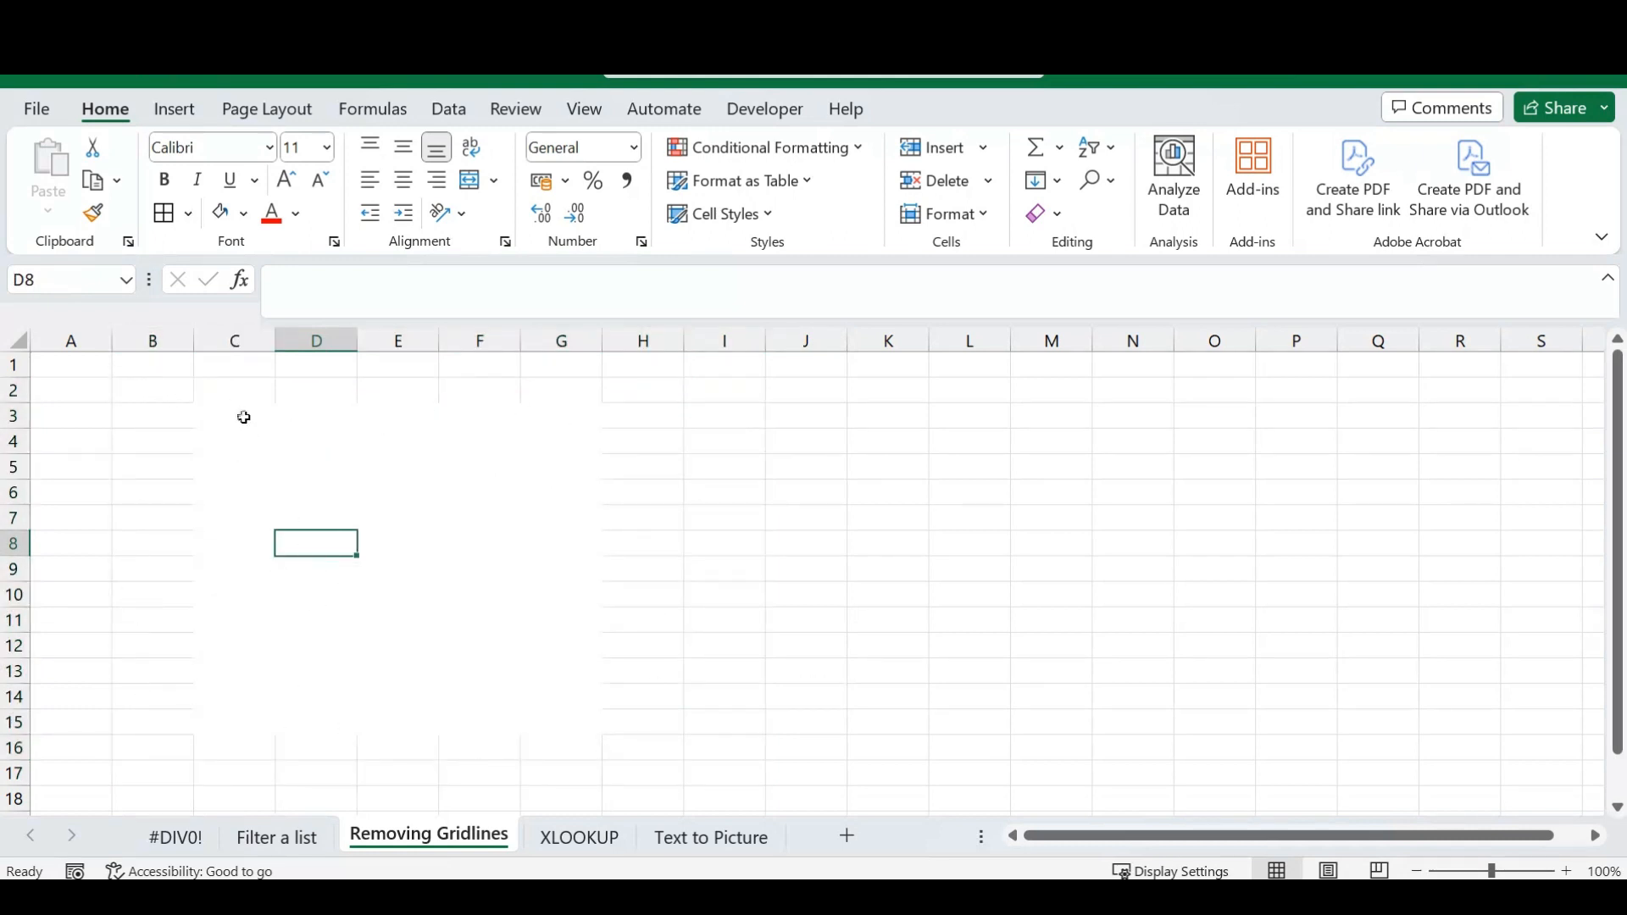
left_click_drag(243, 414, 564, 749)
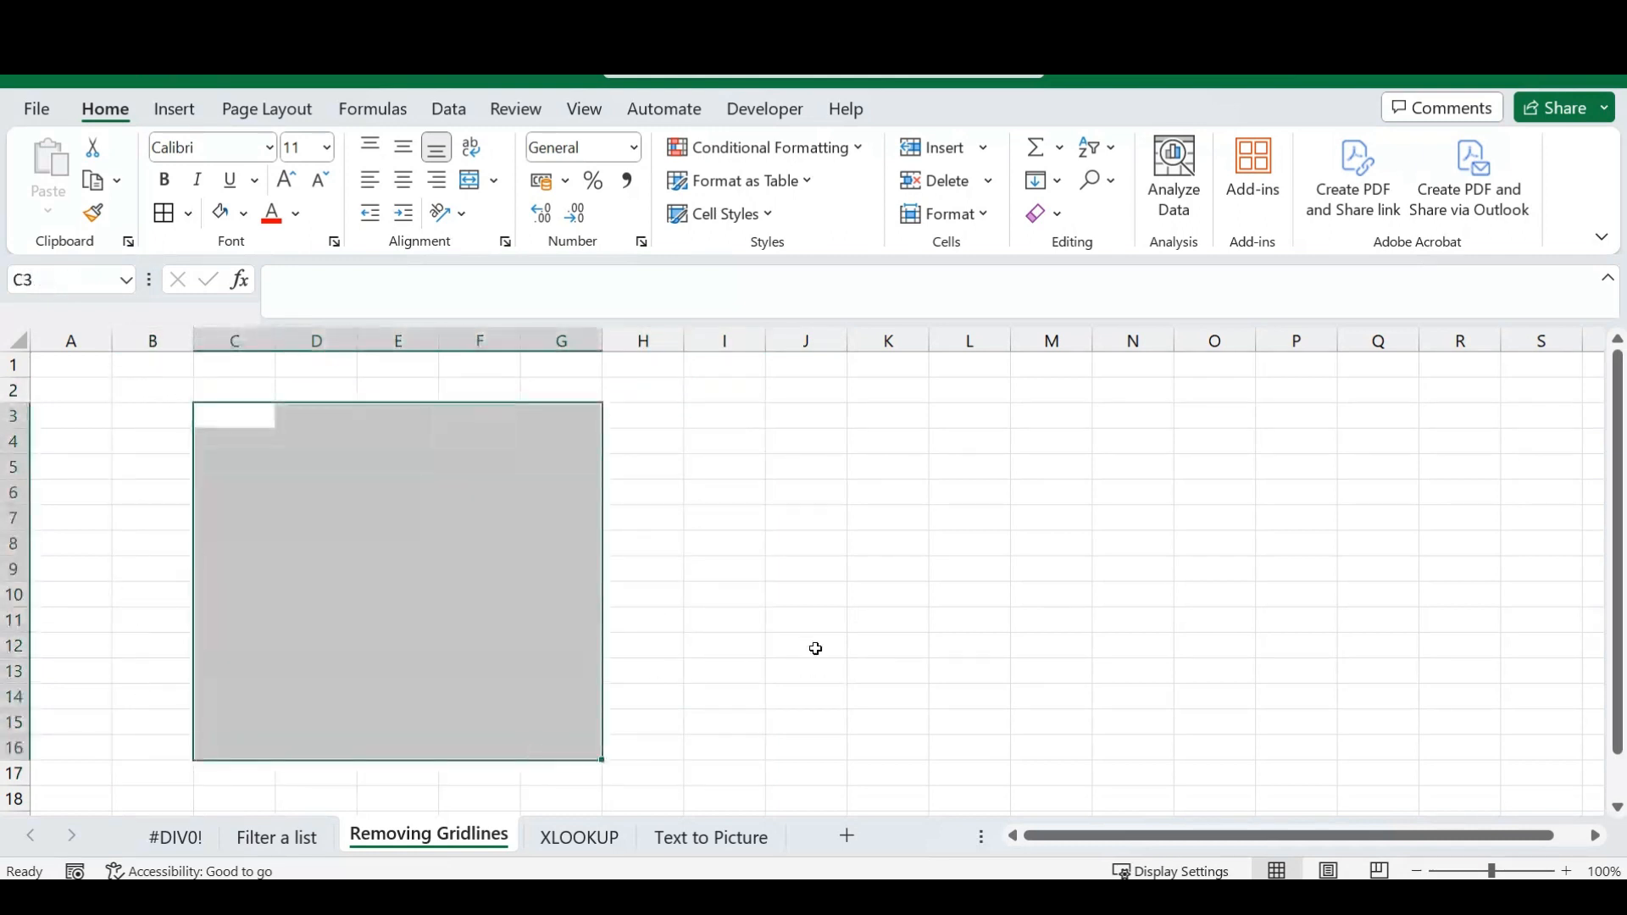
left_click(871, 599)
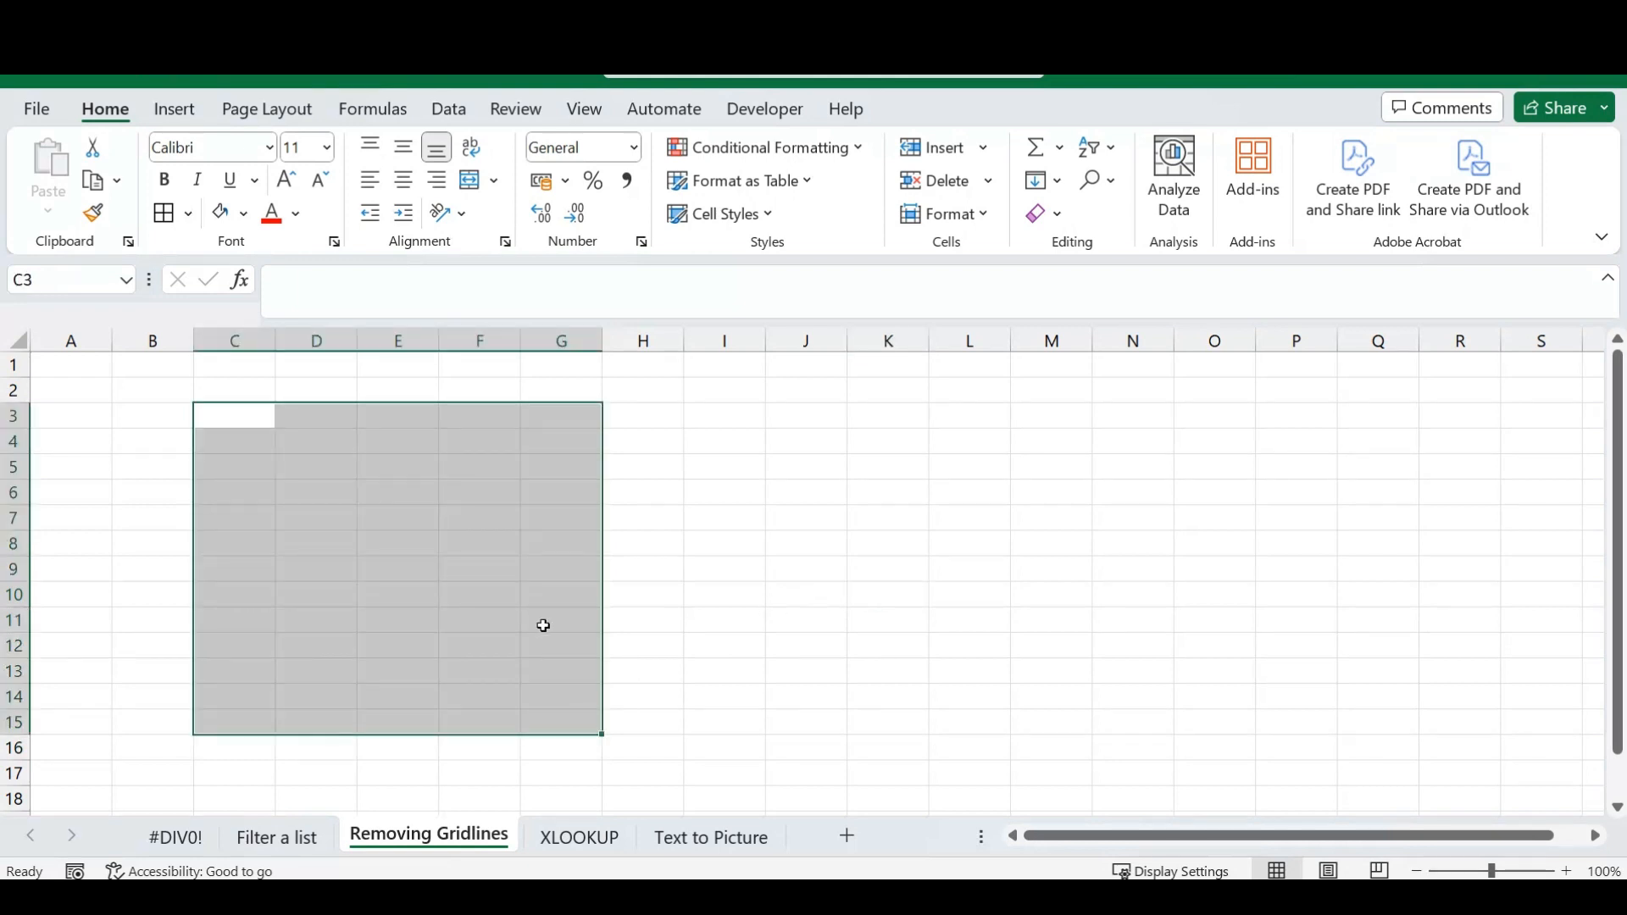
left_click(153, 388)
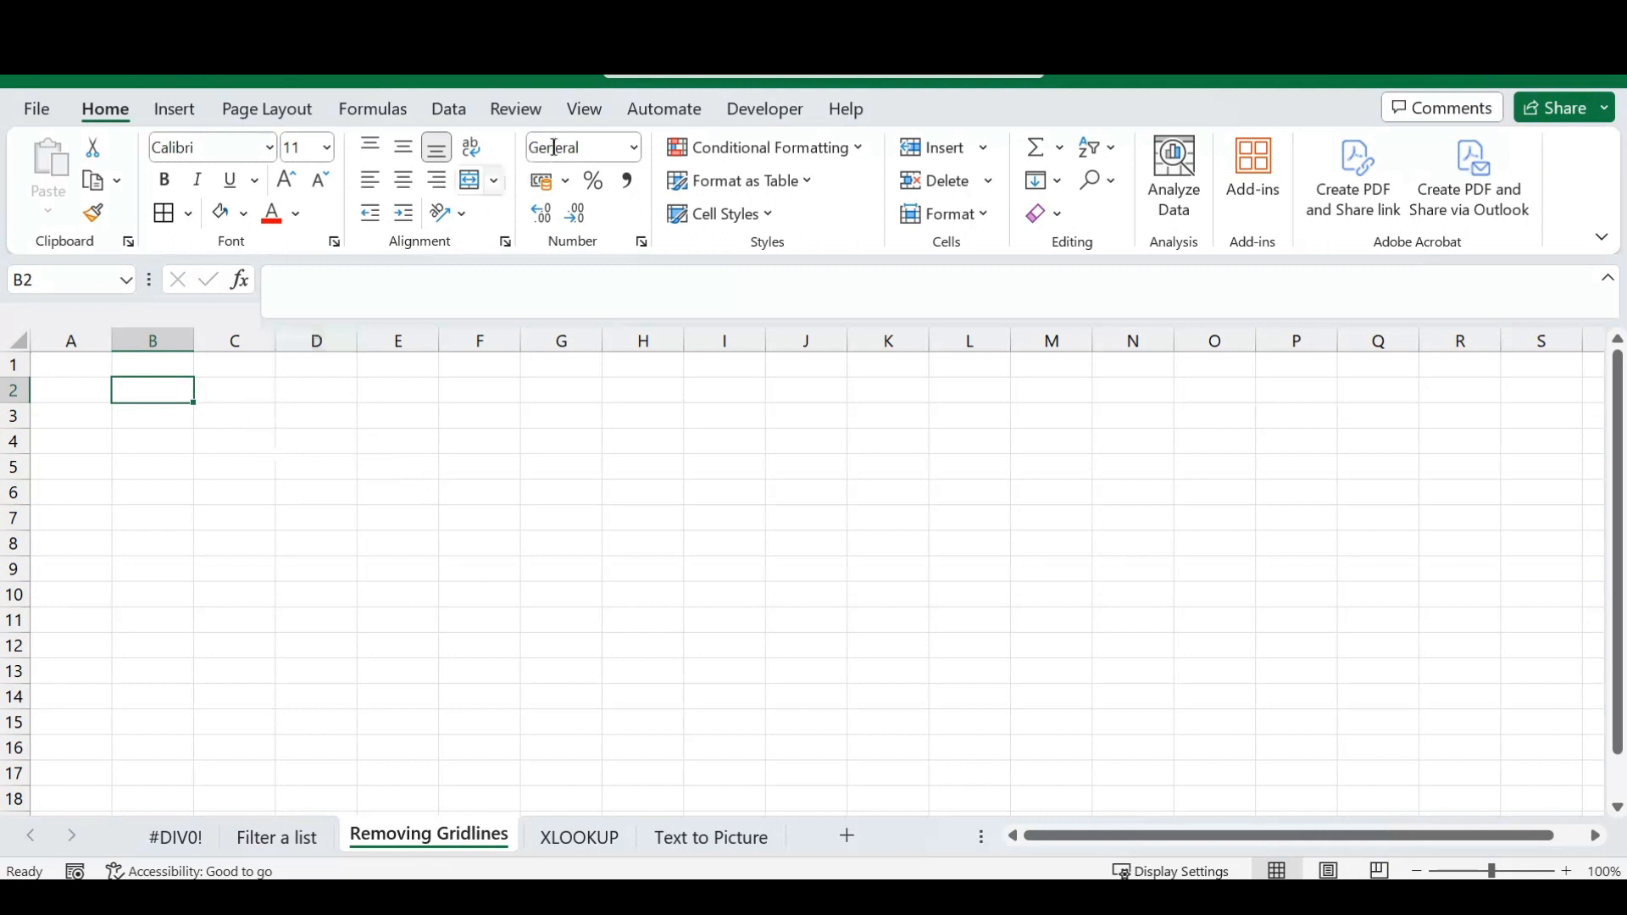
Turn off gridlines for the whole Removing Gridlines sheet and check the blank area by selecting B3:O12.
left_click(585, 112)
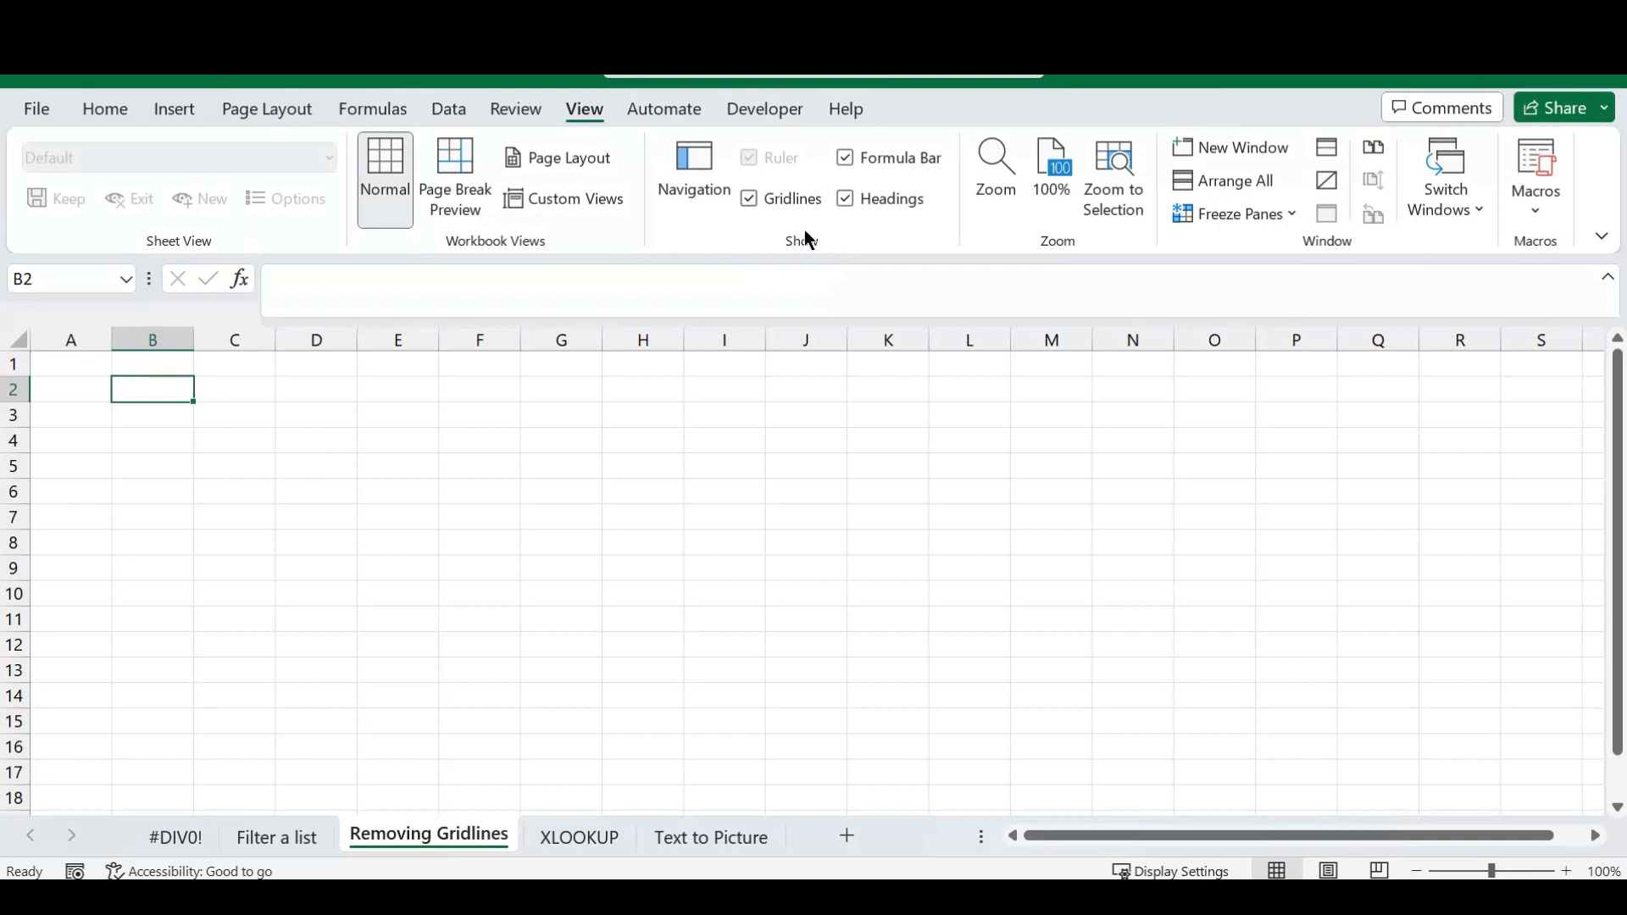
left_click(749, 200)
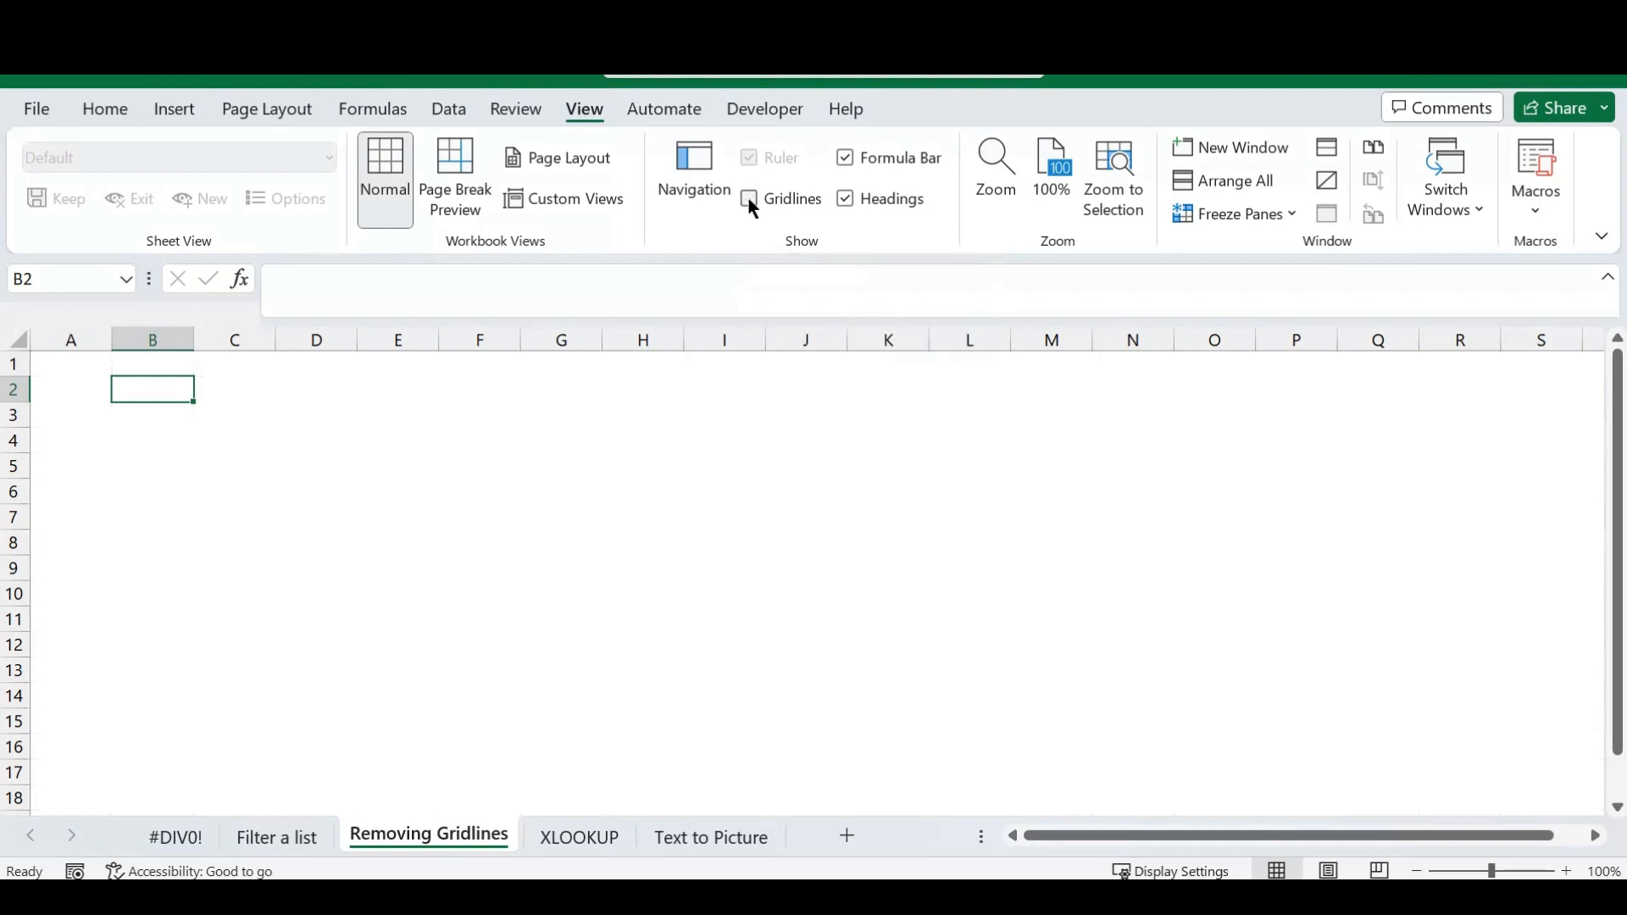
left_click(167, 418)
left_click_drag(167, 418, 1199, 650)
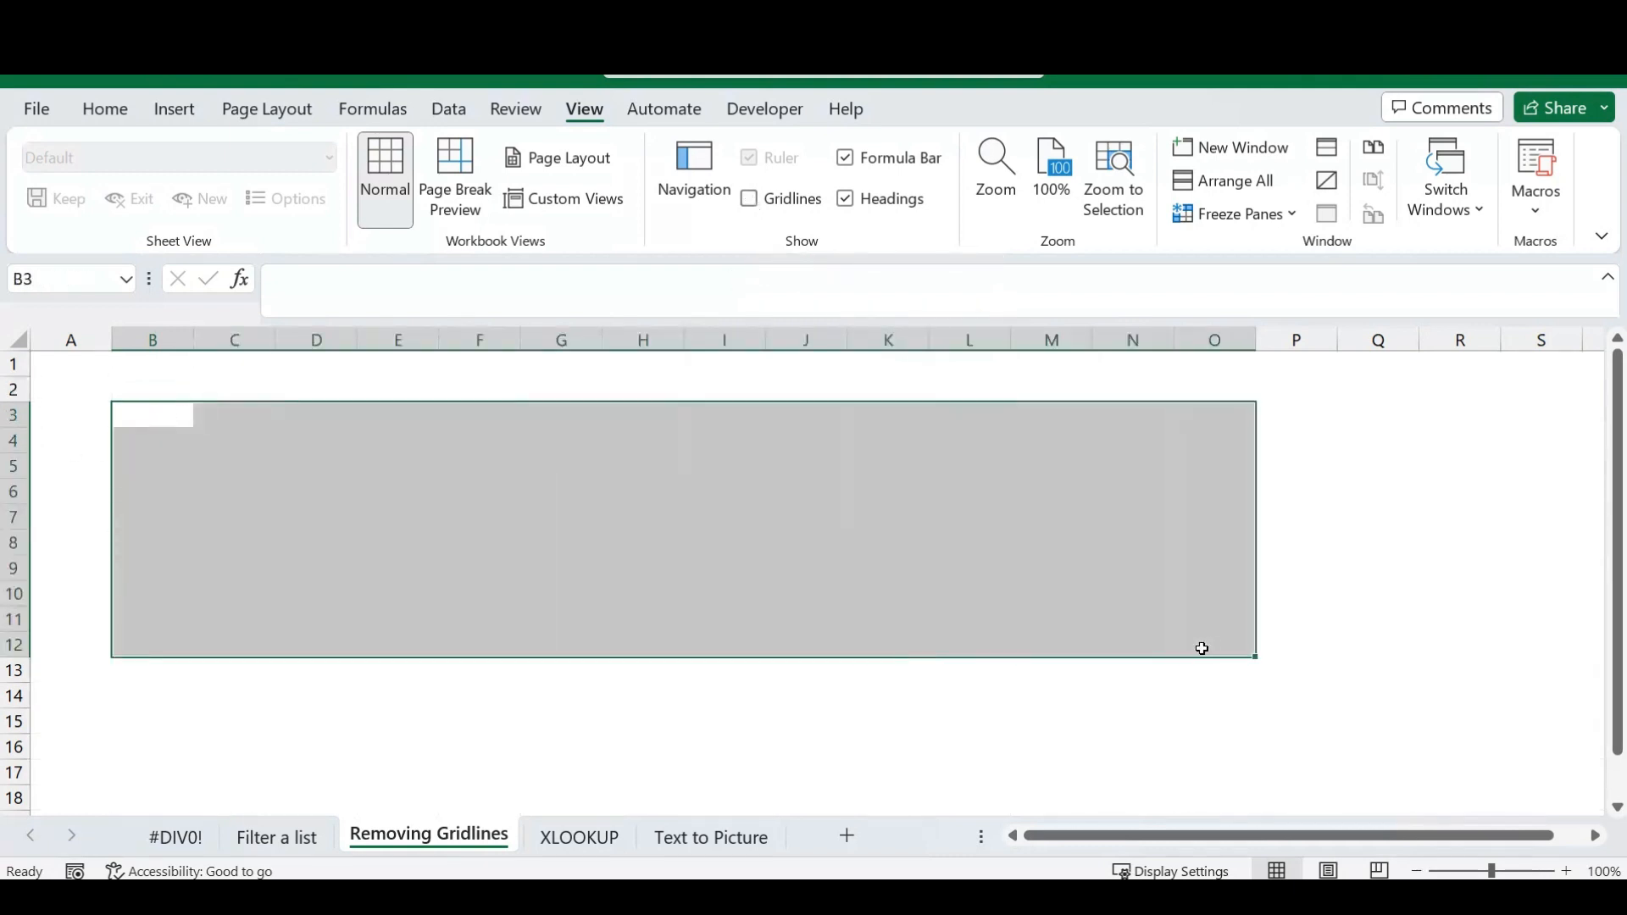
left_click(405, 550)
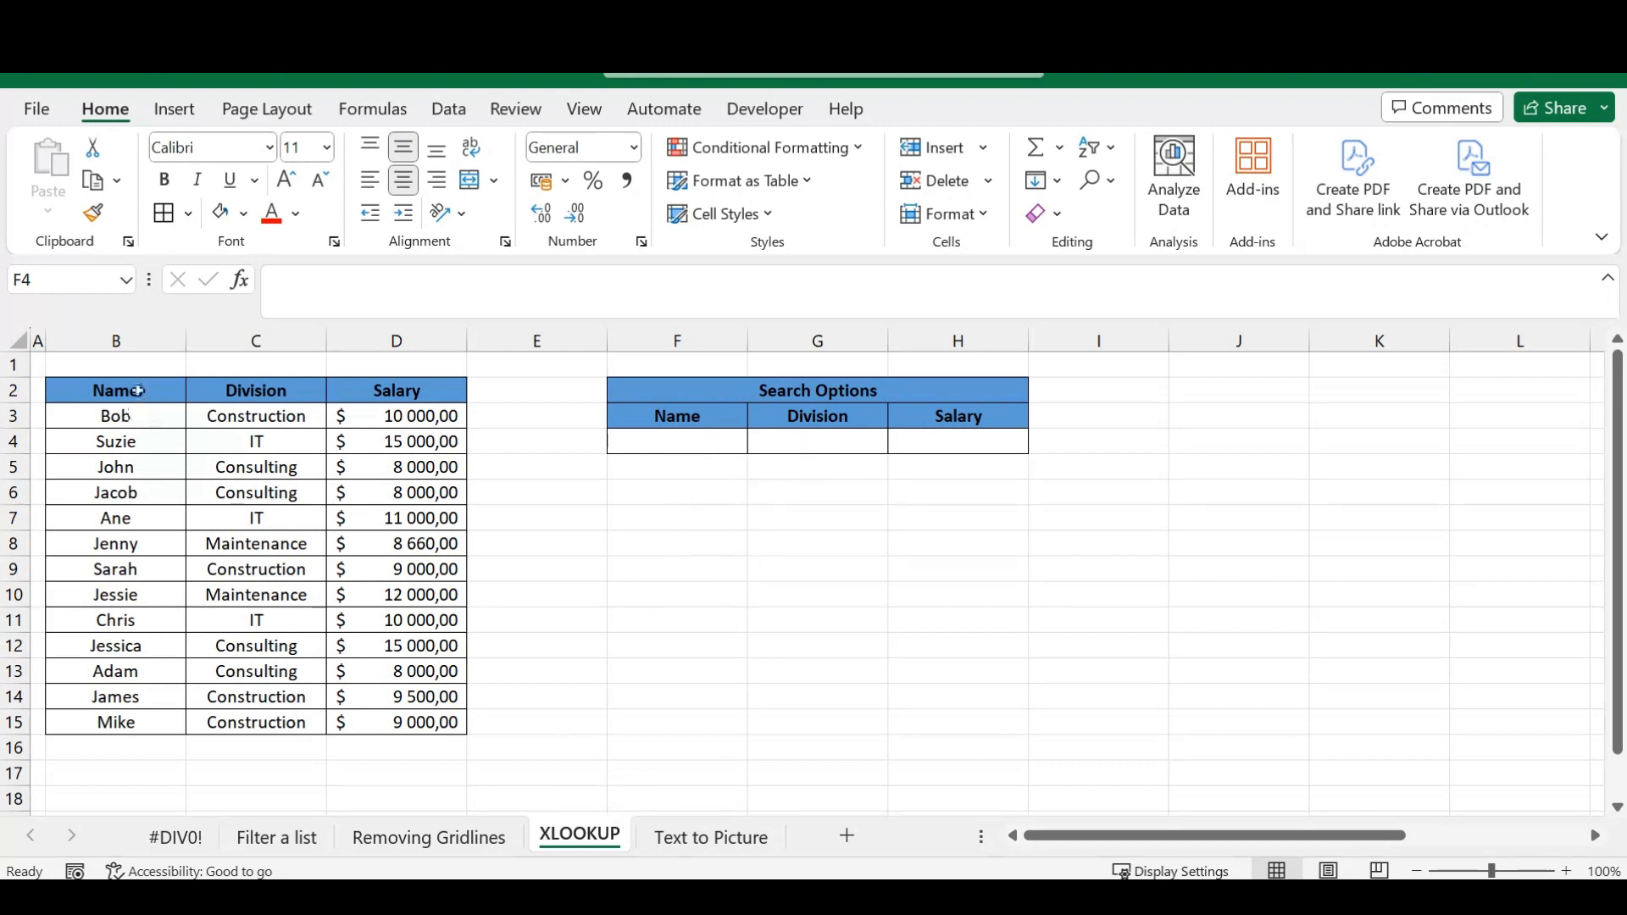
Review the Name, Division and Salary table in B2:D15 on the XLOOKUP sheet, including the records in rows 3 and 11.
mouse_move(166, 383)
left_mouse_down()
mouse_move(421, 655)
mouse_move(388, 737)
mouse_move(399, 719)
left_mouse_up()
left_click(943, 537)
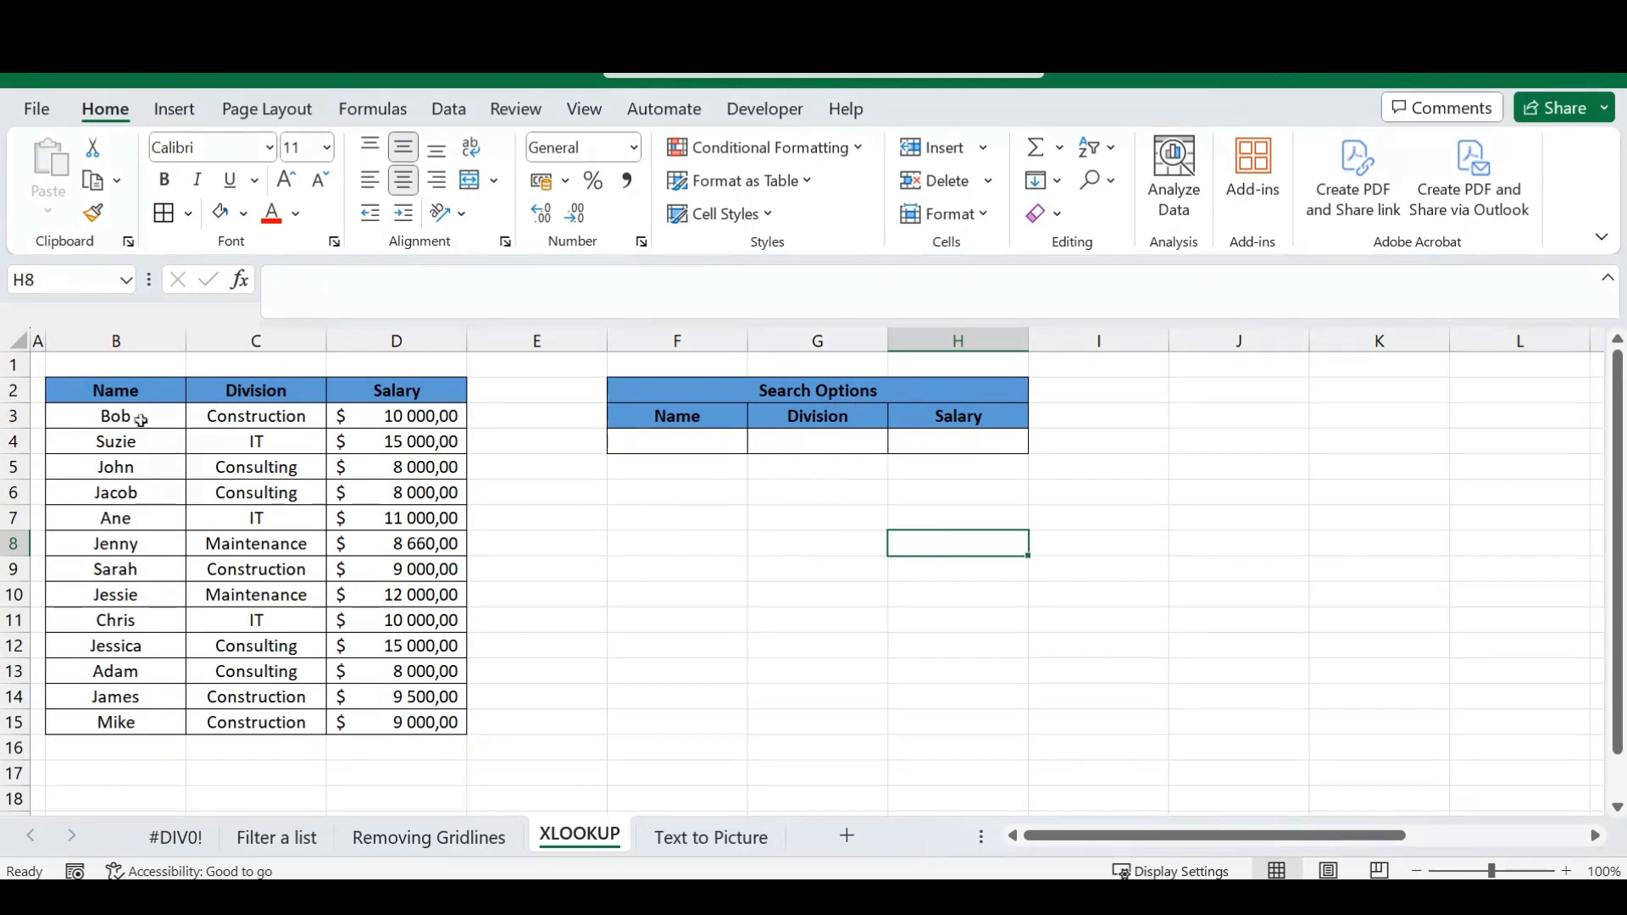
left_click_drag(100, 415, 462, 415)
left_click_drag(79, 621, 405, 625)
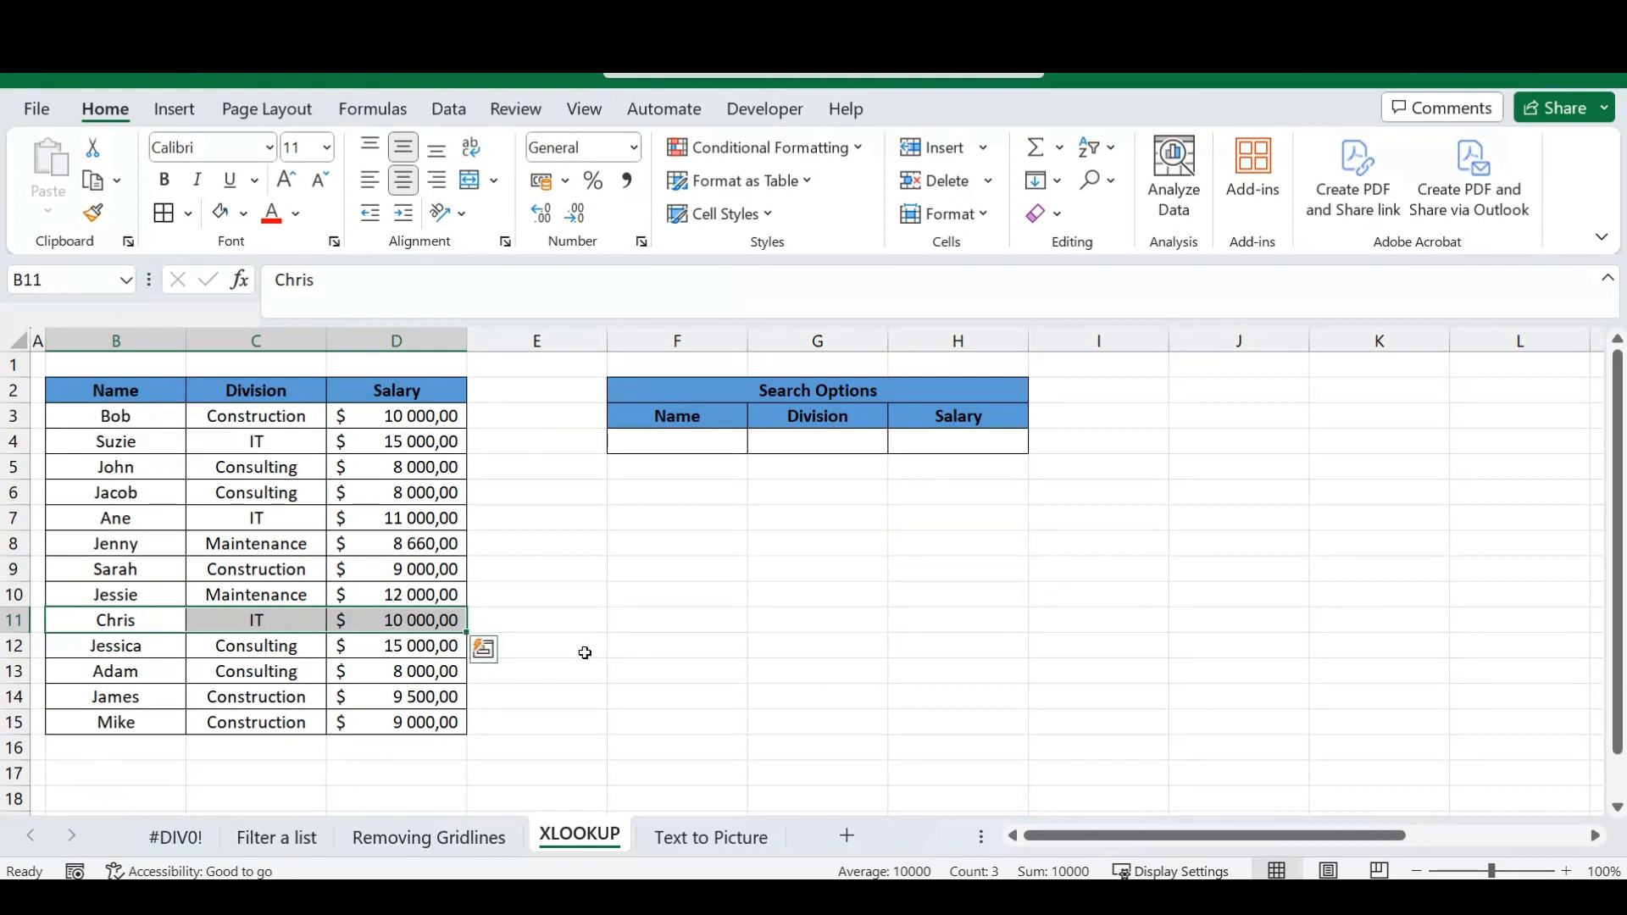
left_click(592, 614)
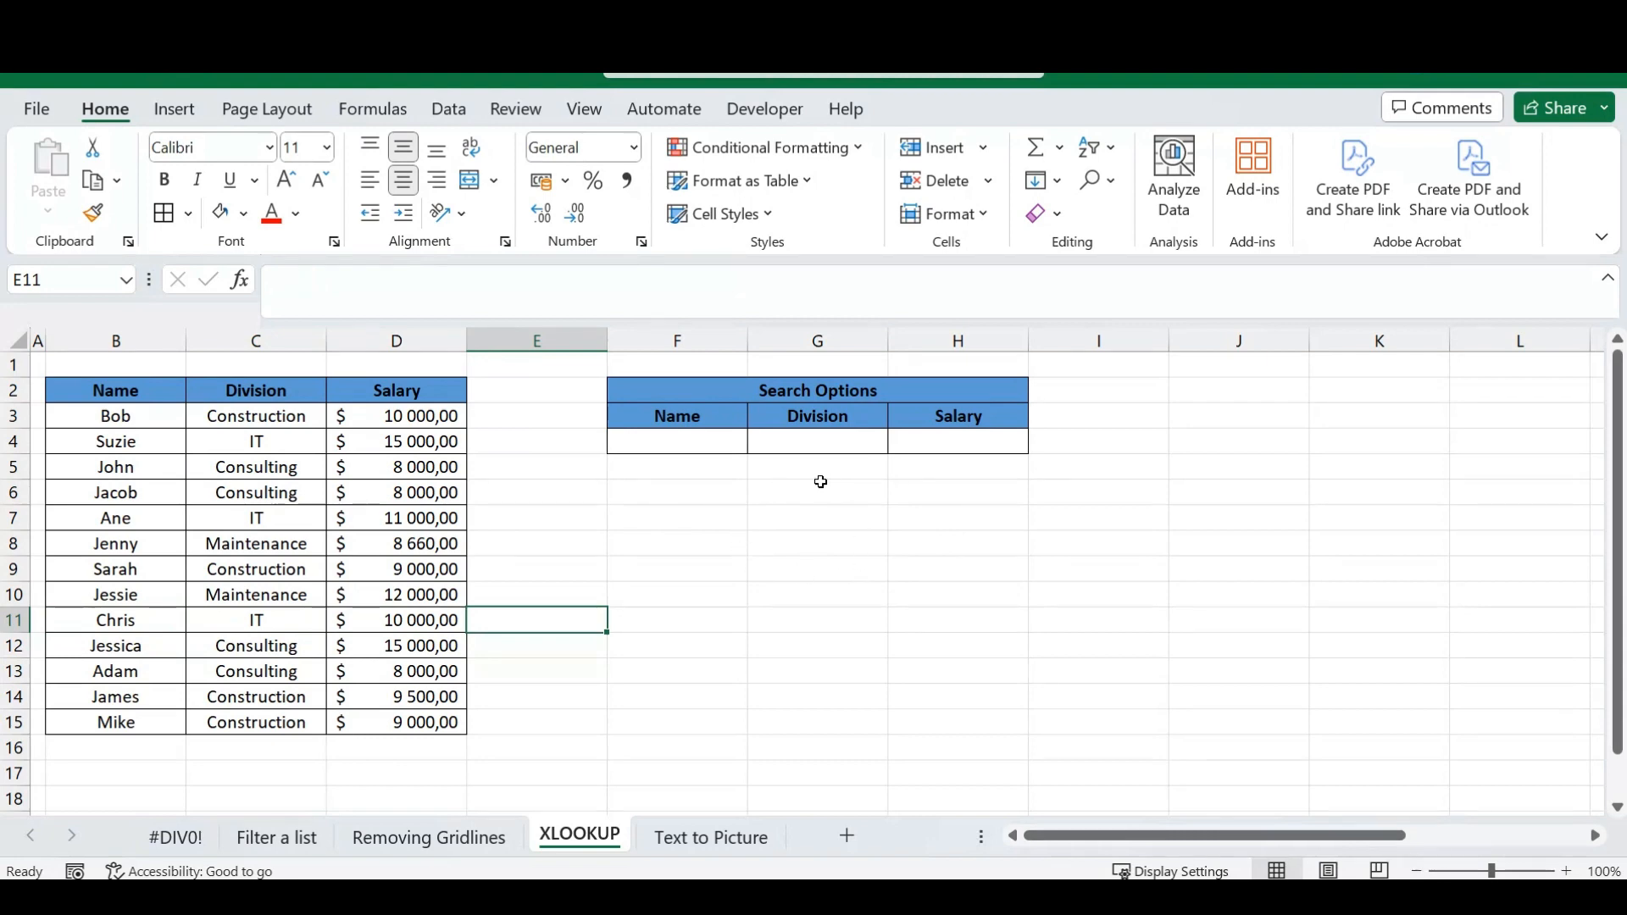
Enter the first listed employee's name in F4 under Search Options.
left_click(712, 440)
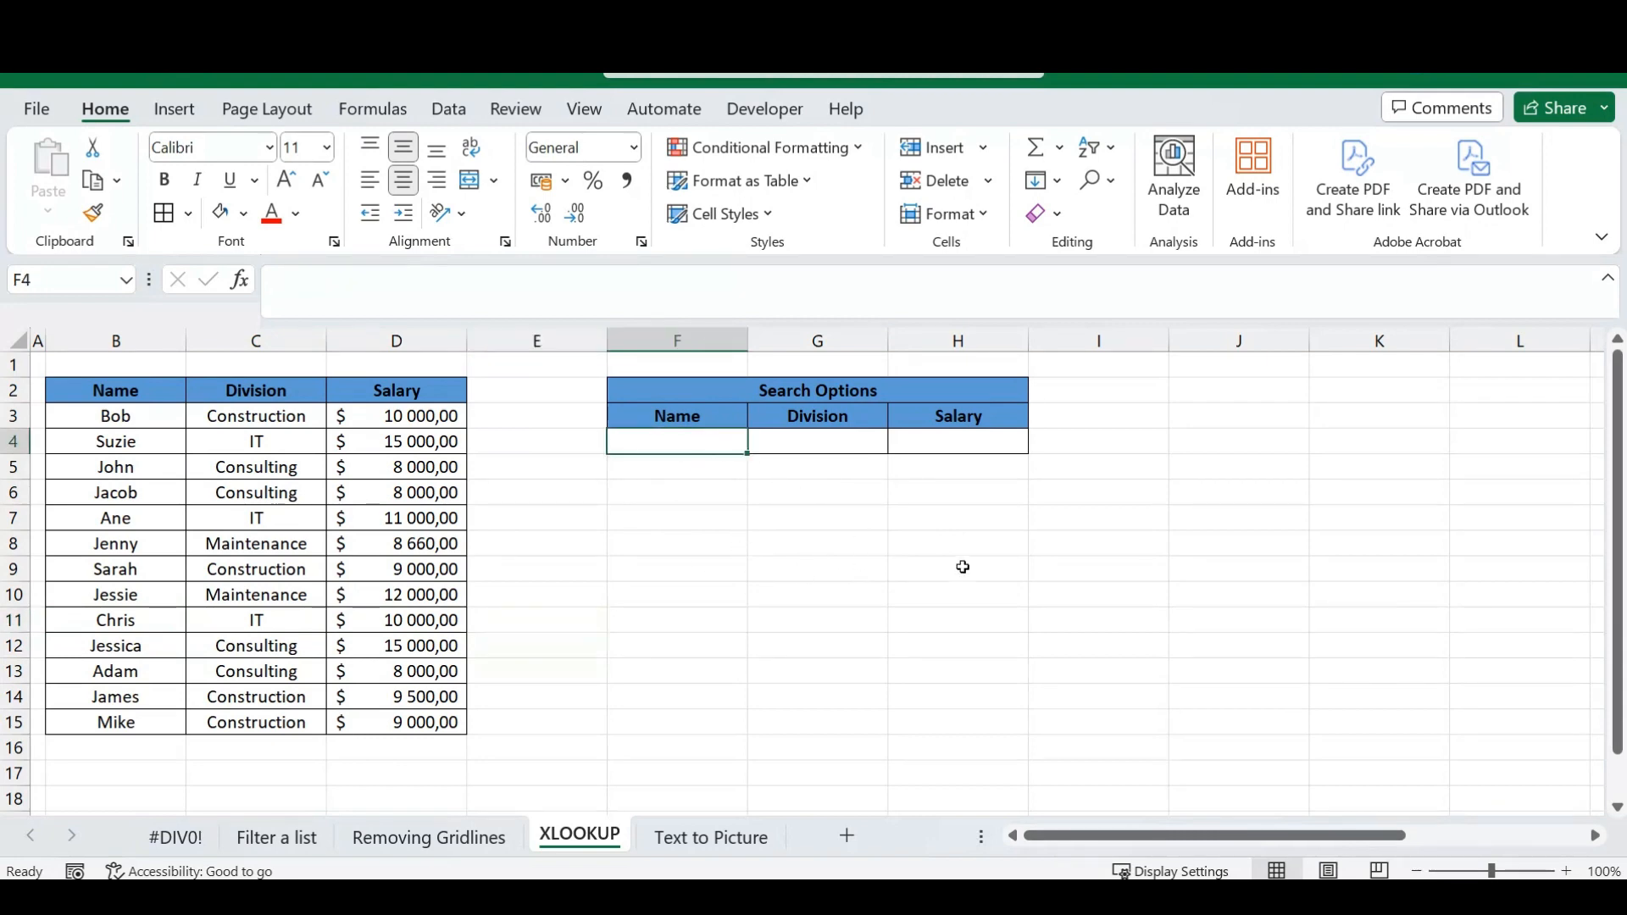
type("Bob")
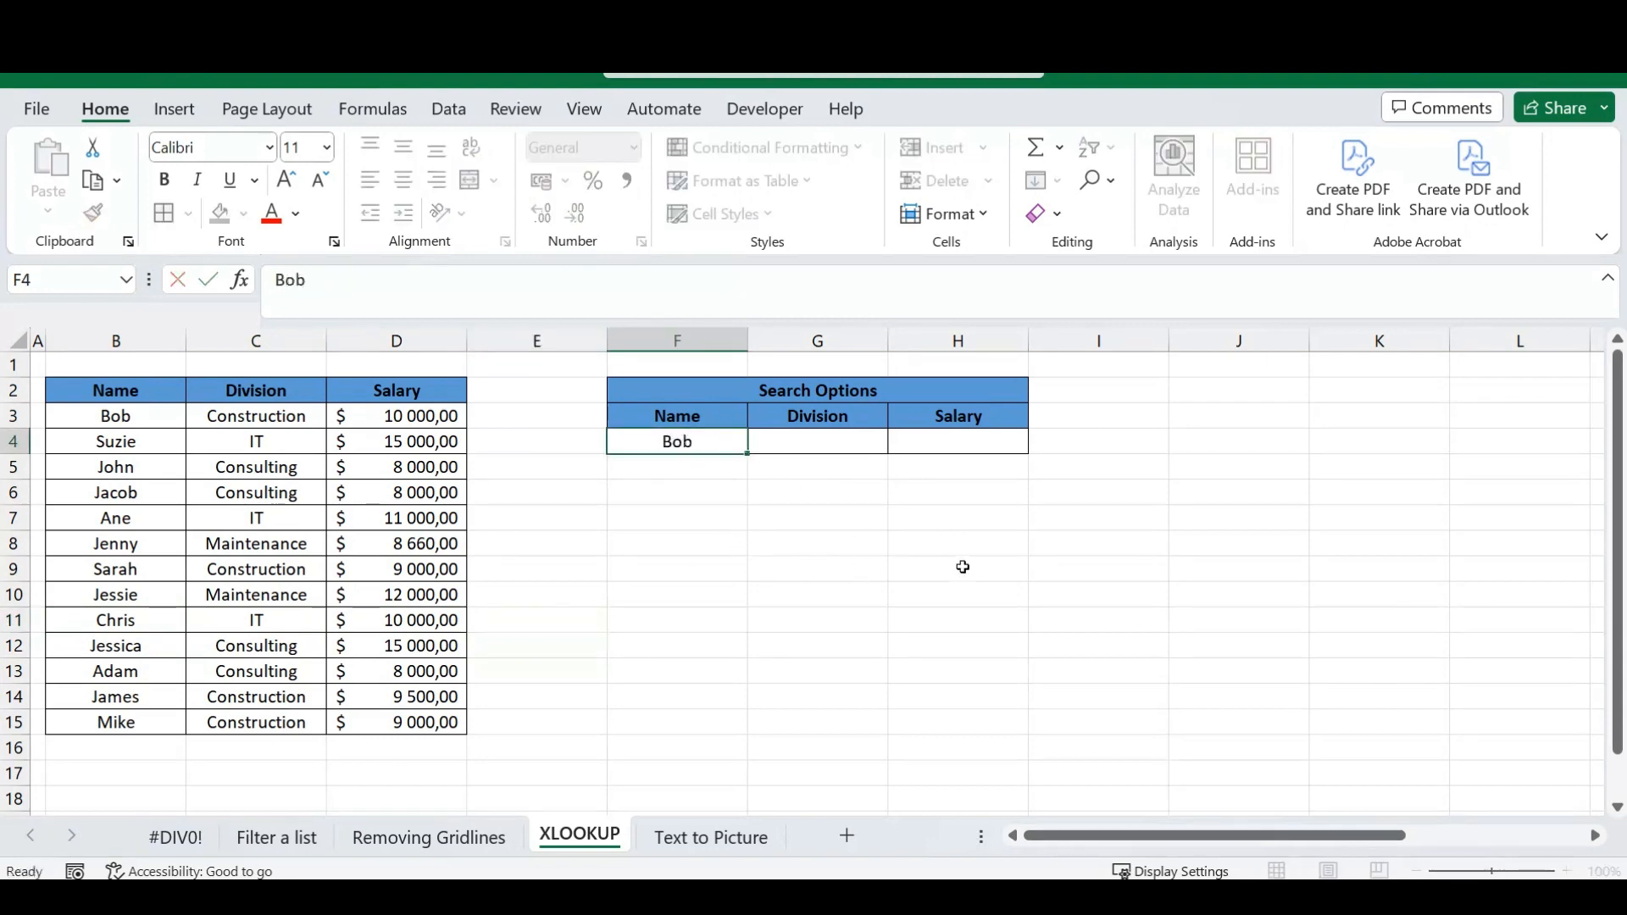
key("Return")
Start an XLOOKUP formula in the Division result cell G4 with F4 as the lookup value.
left_click(823, 445)
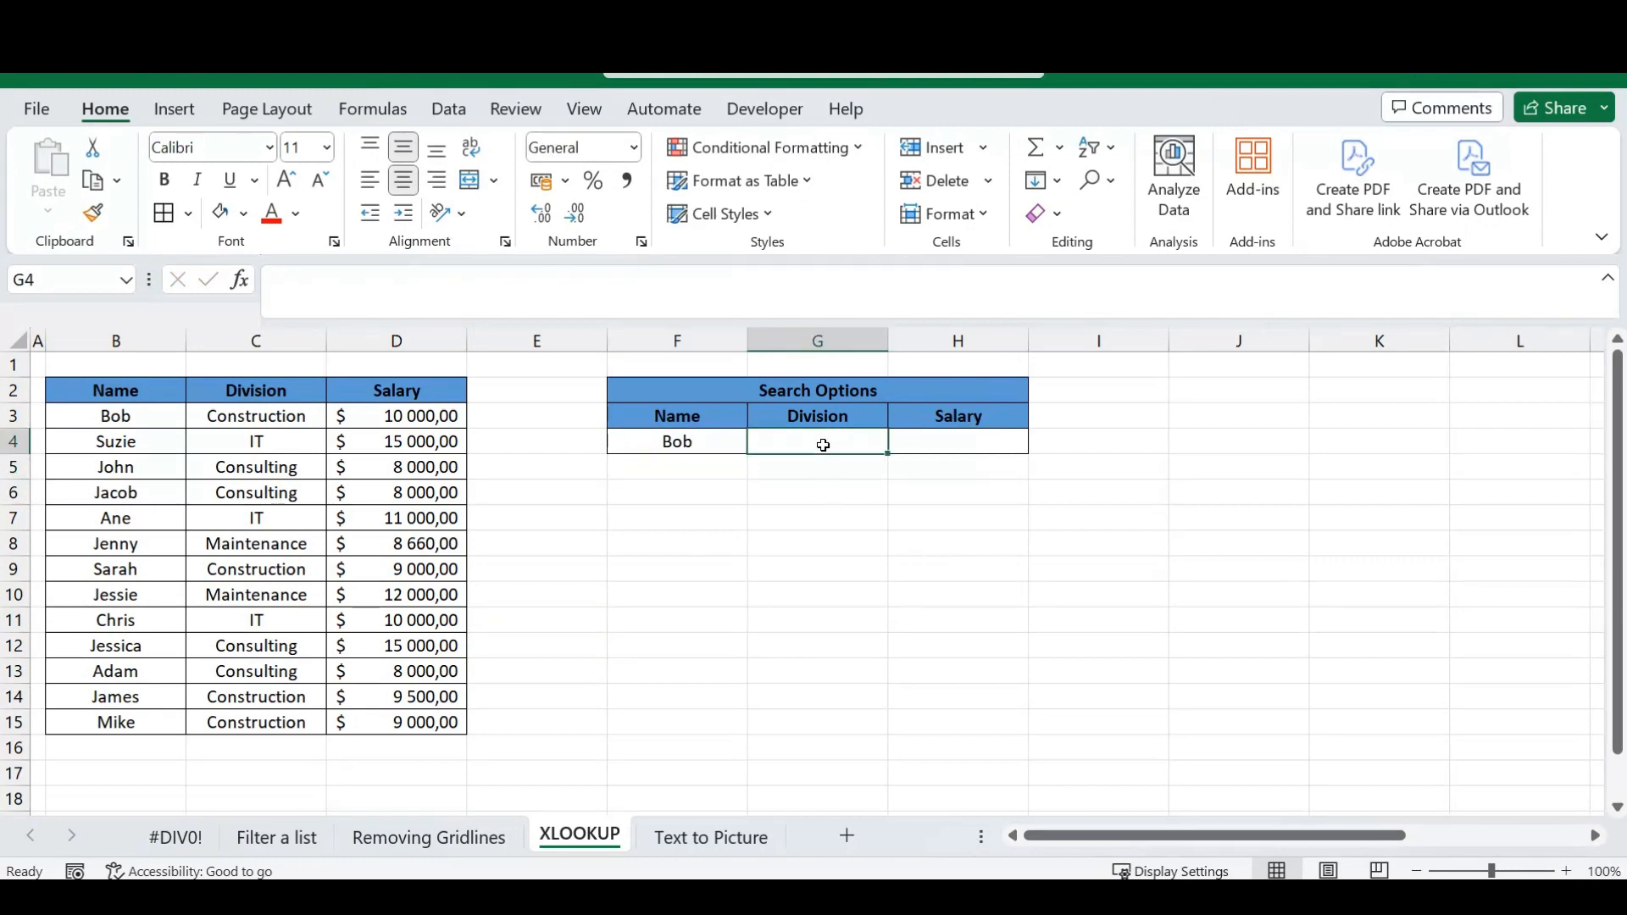
left_click(943, 444)
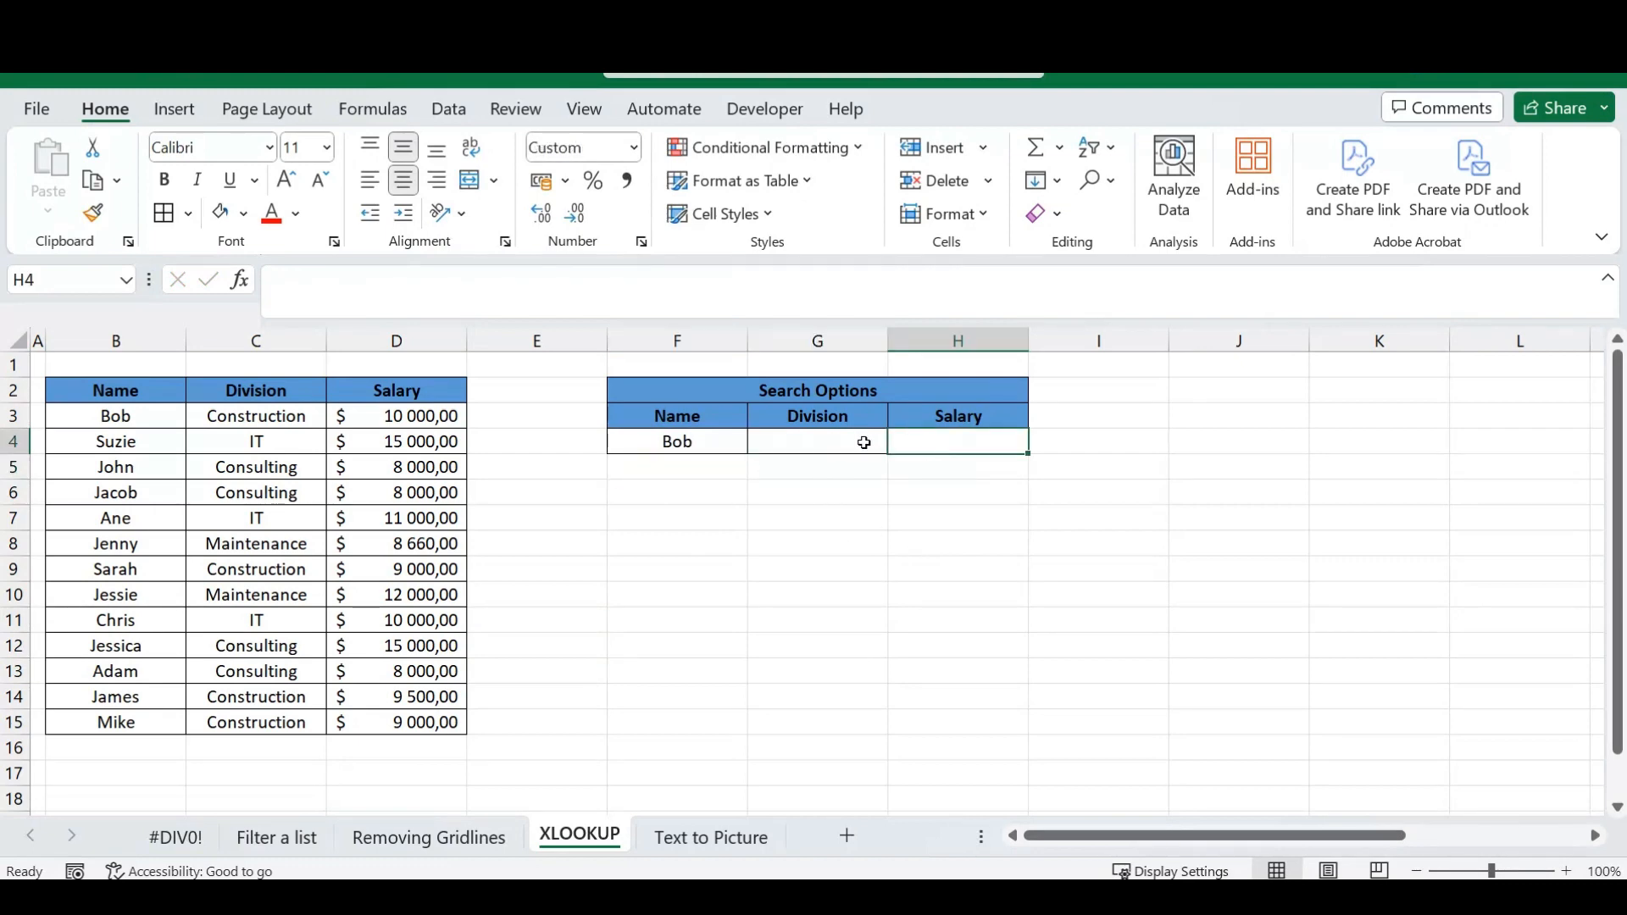
left_click(819, 443)
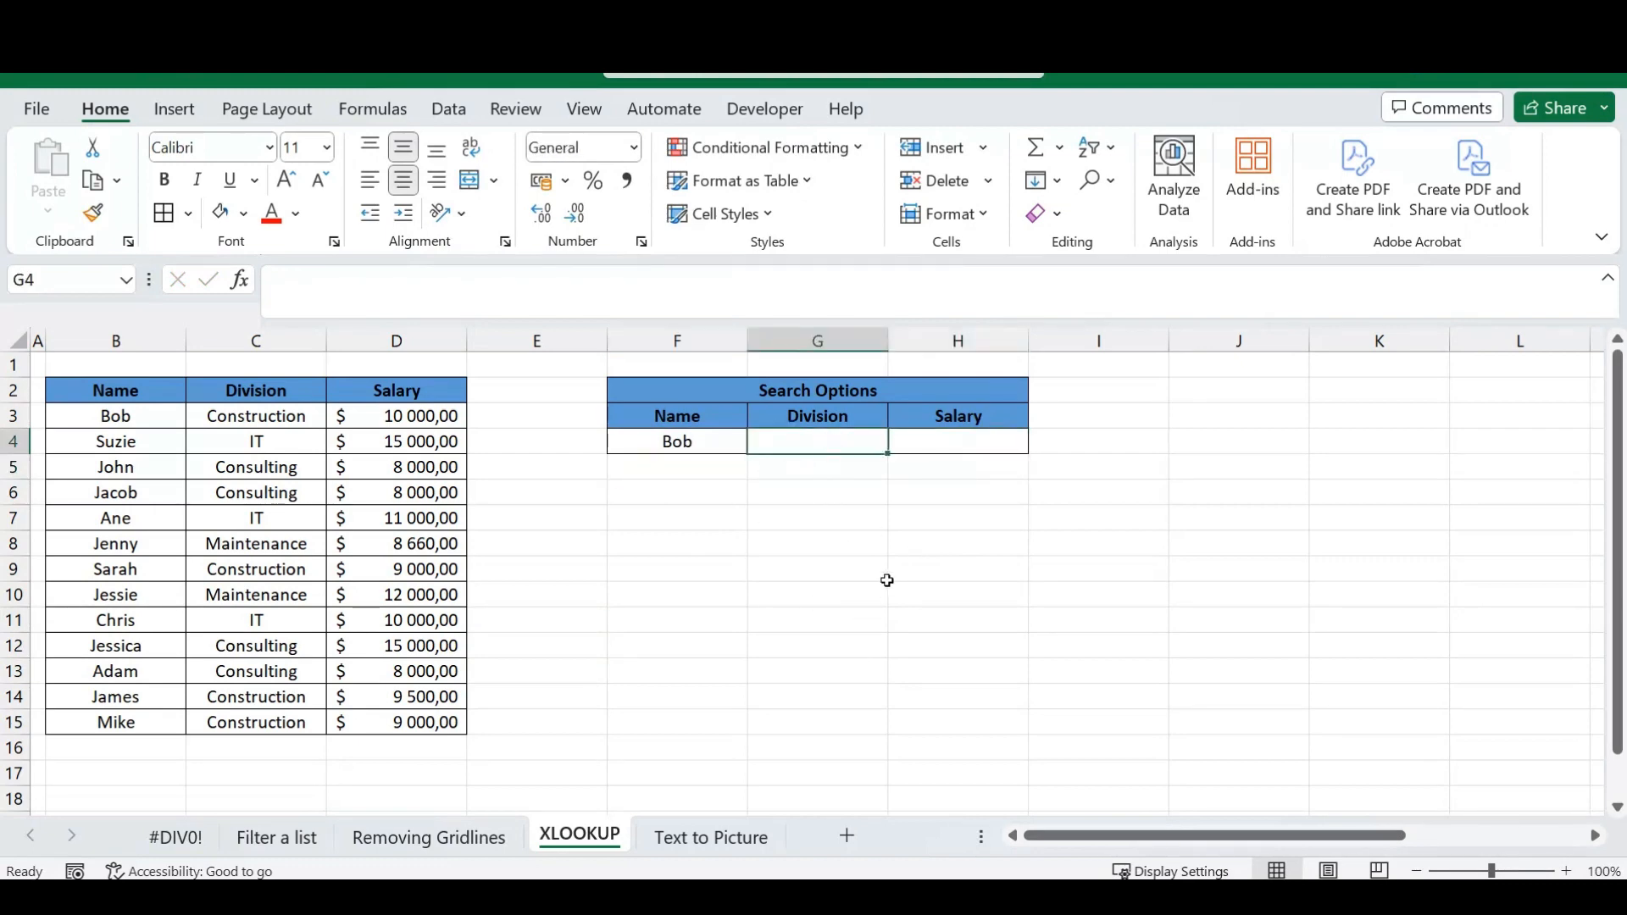
type("=")
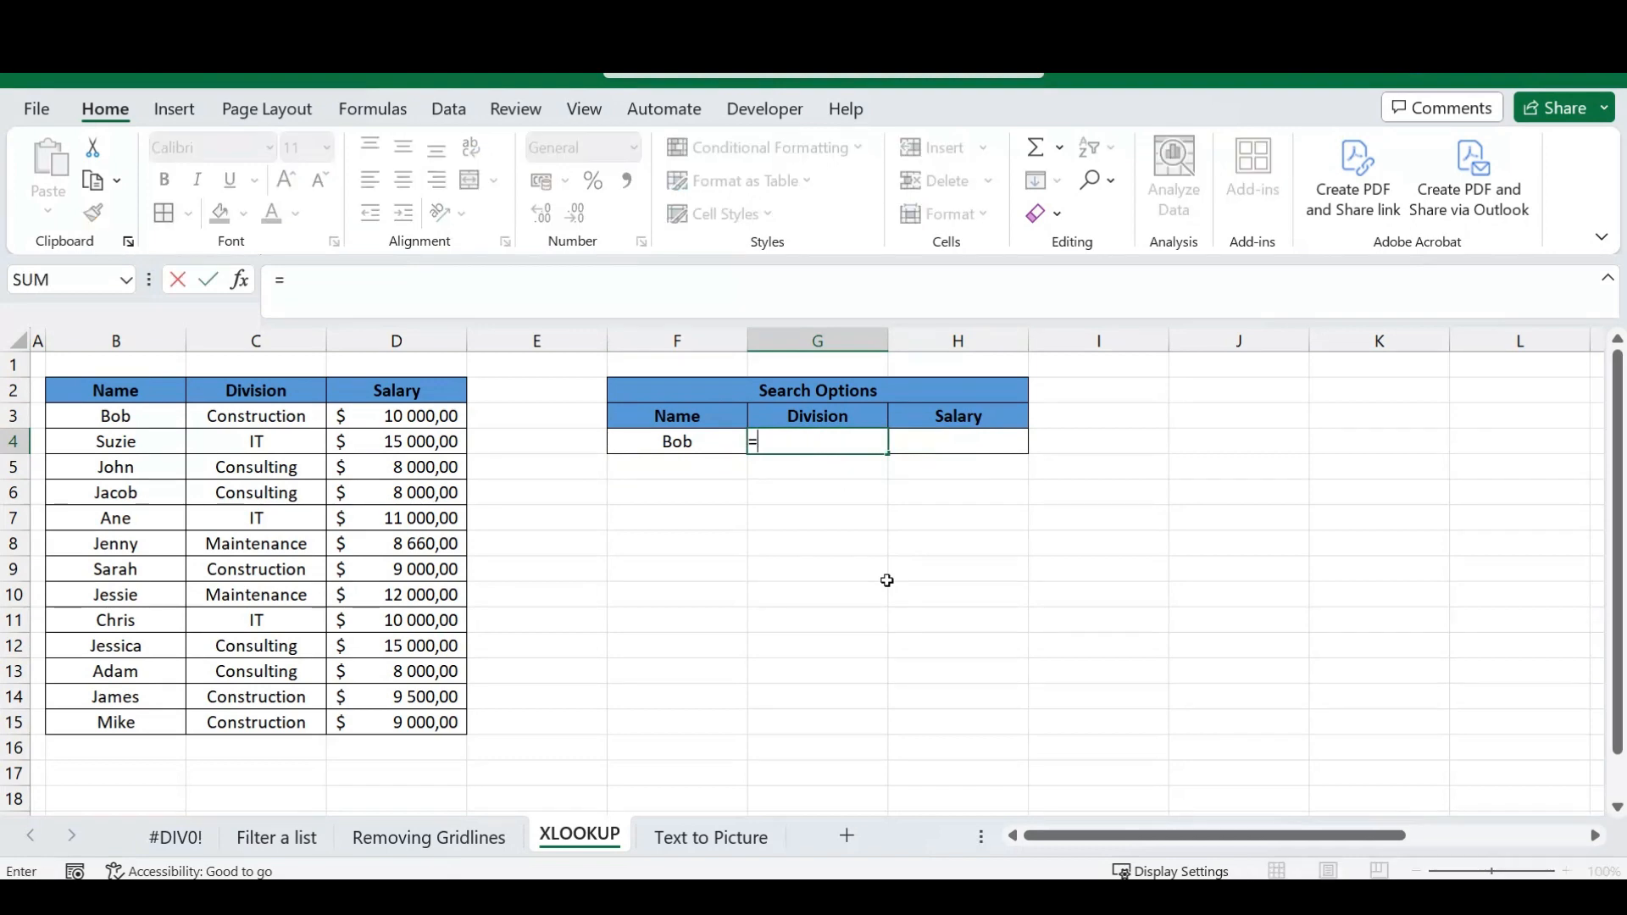
type("XLOO")
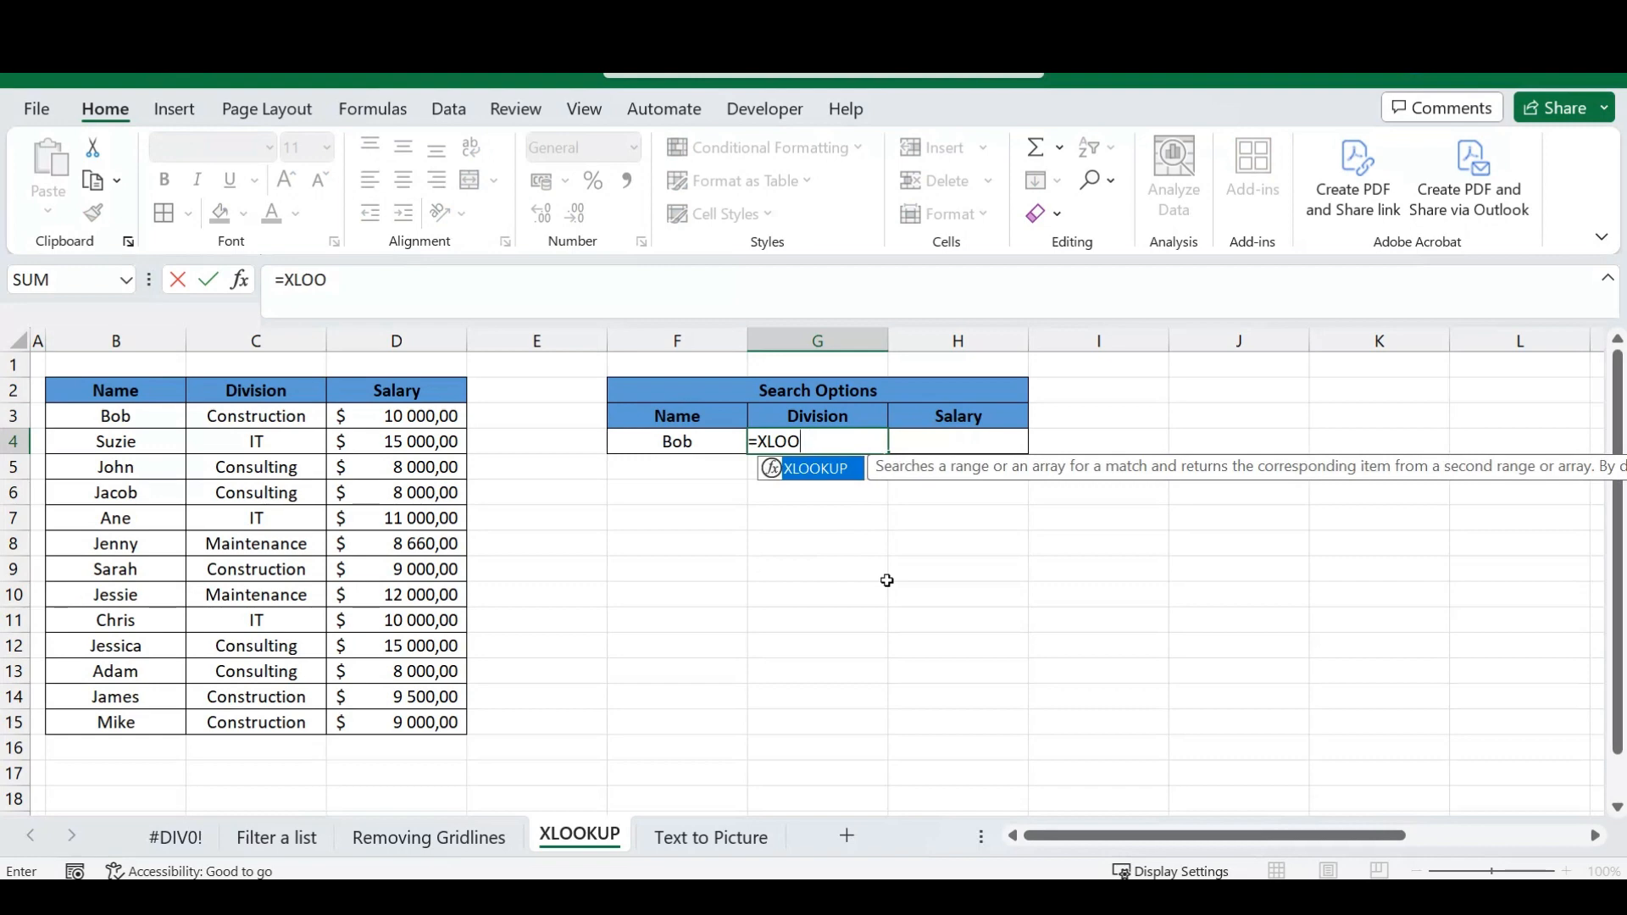
type("KUP(")
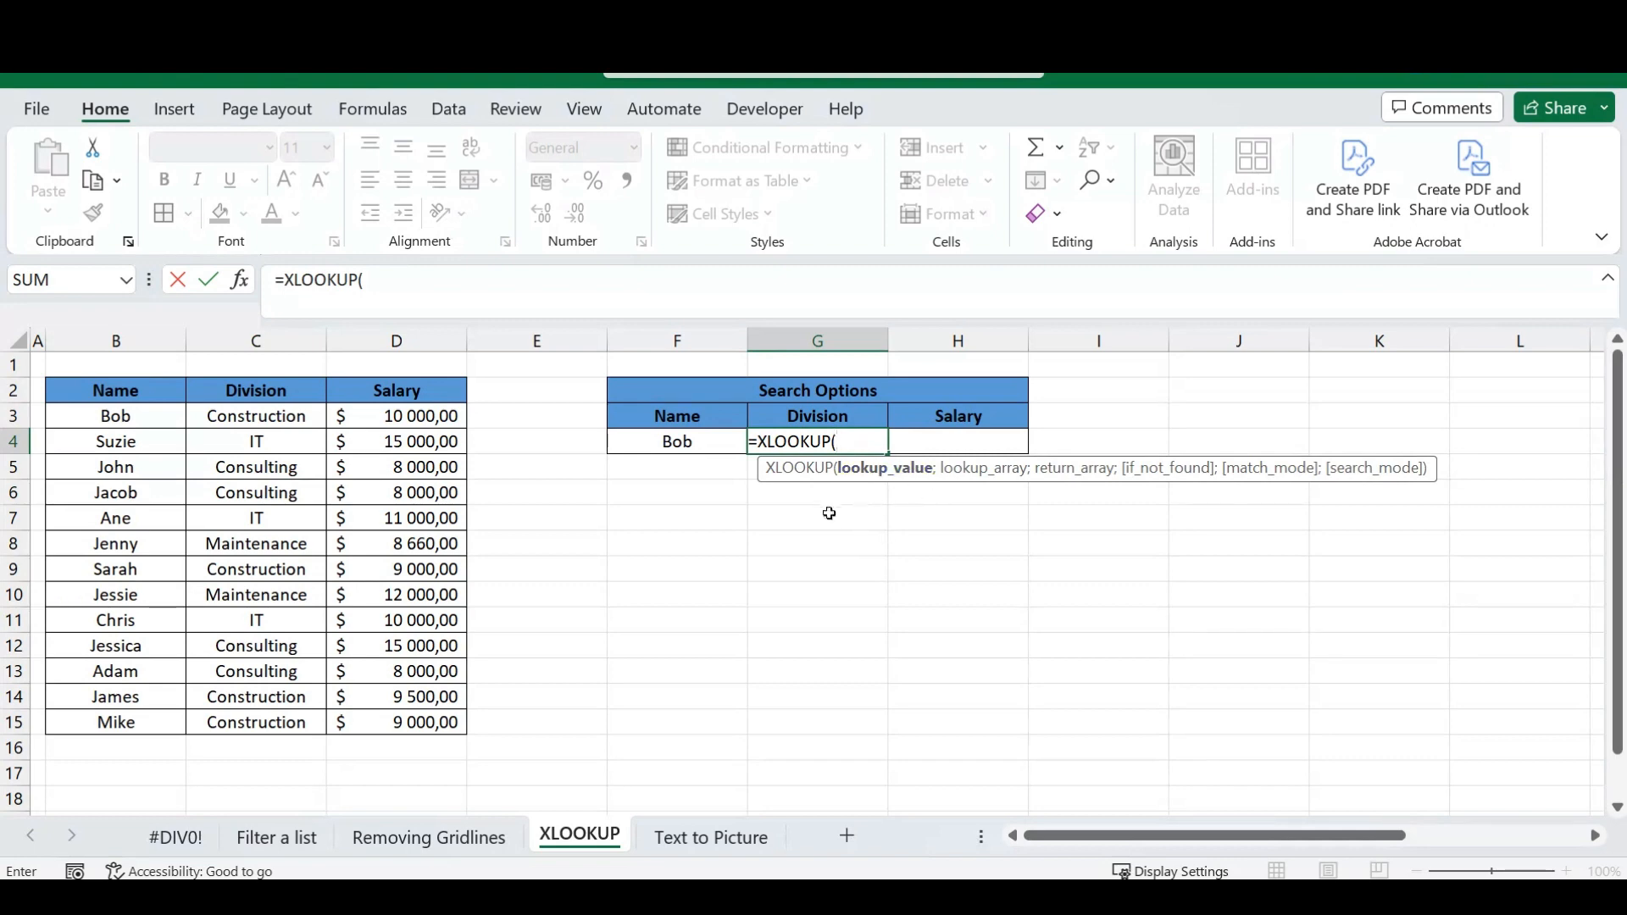
key("Left")
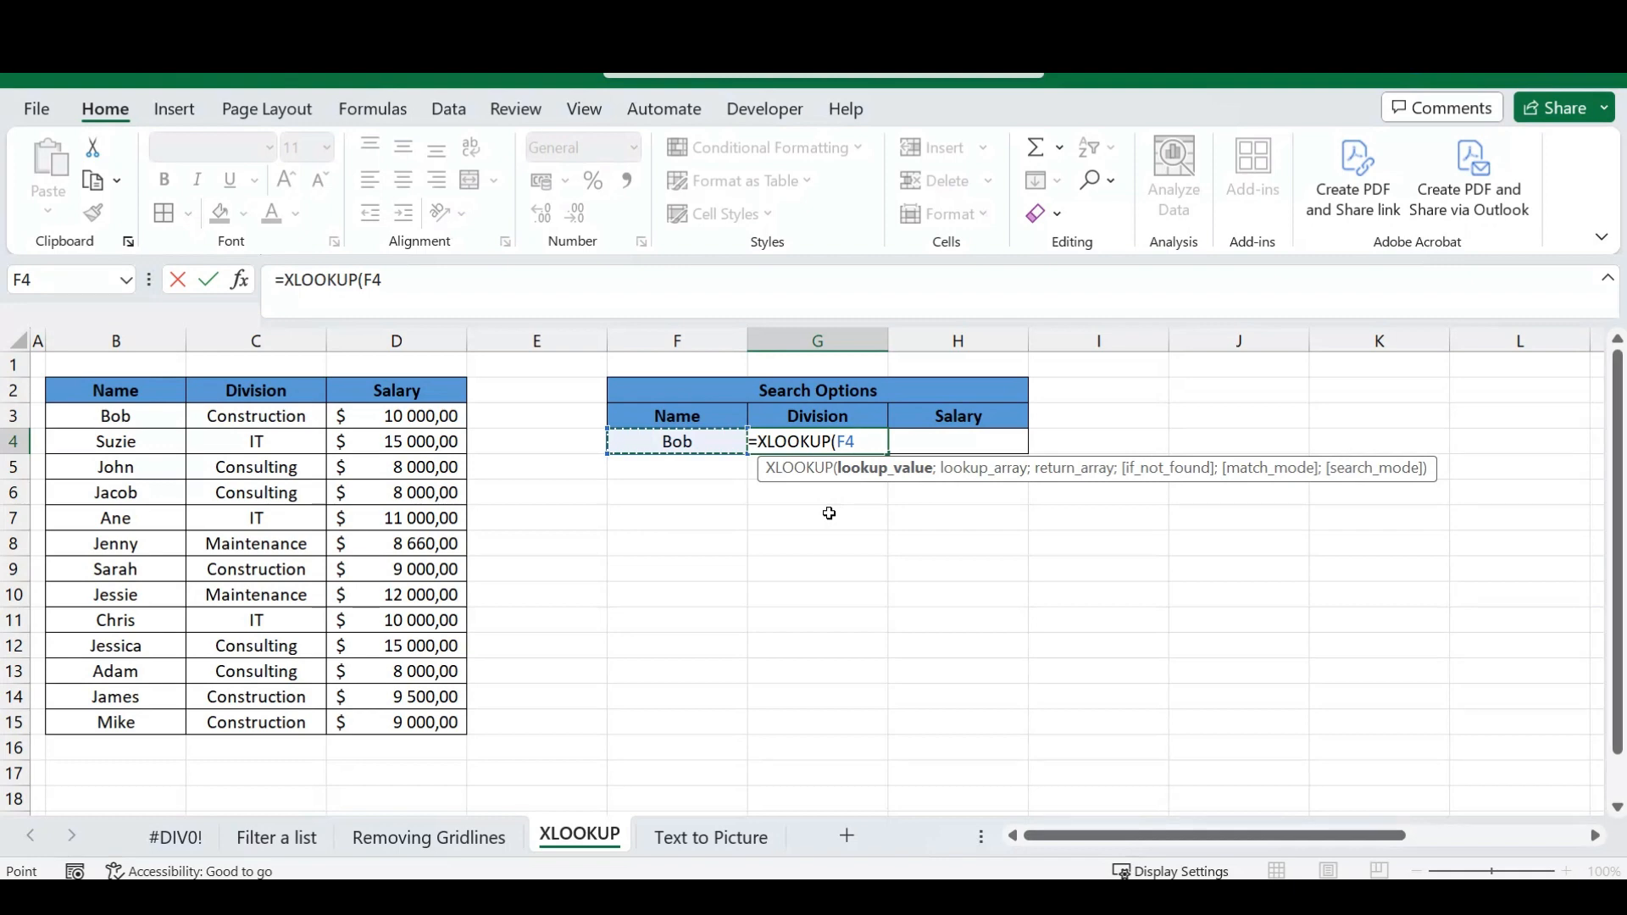
type(";")
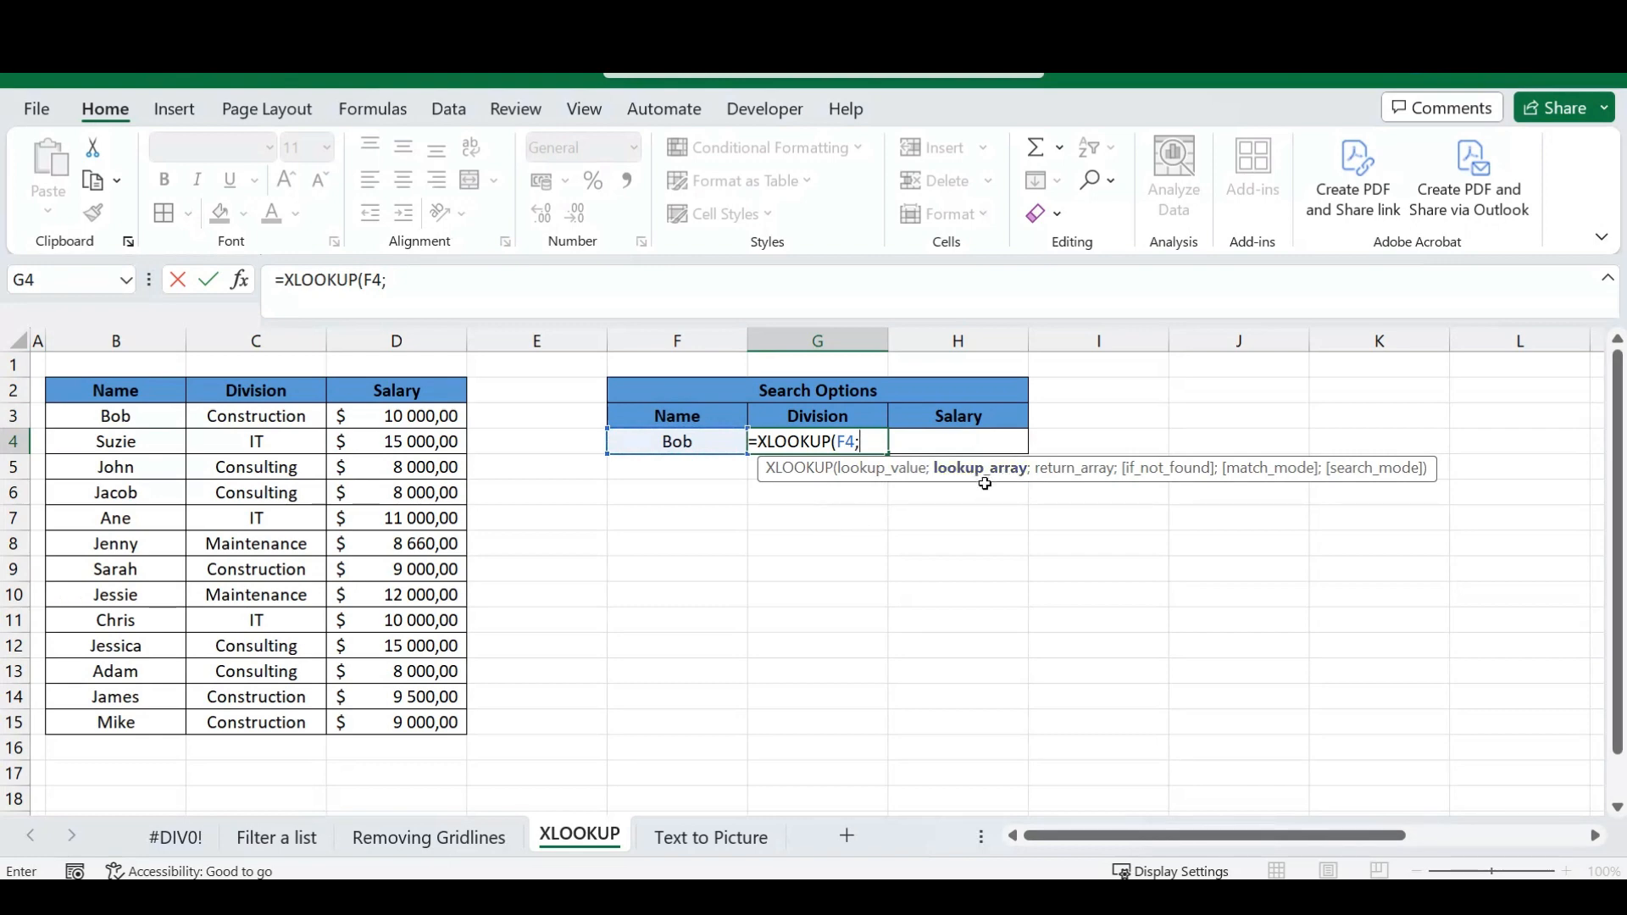
Set the XLOOKUP lookup array to the names in B3:B15 and the return array to the divisions in C3:C15.
left_click_drag(120, 417, 104, 722)
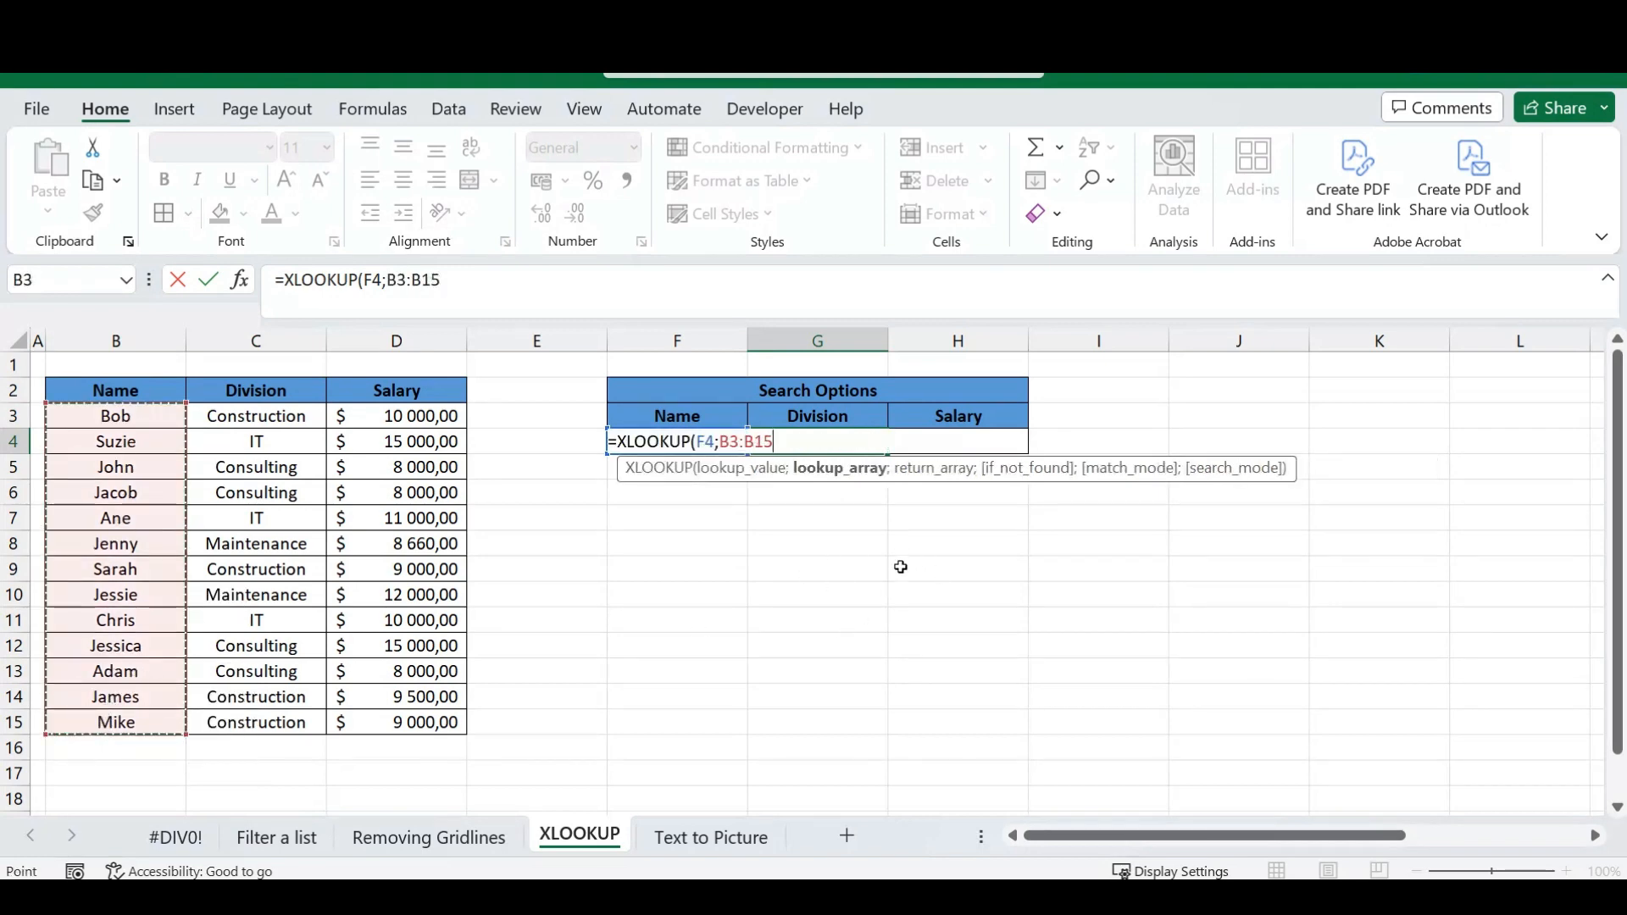
type(";")
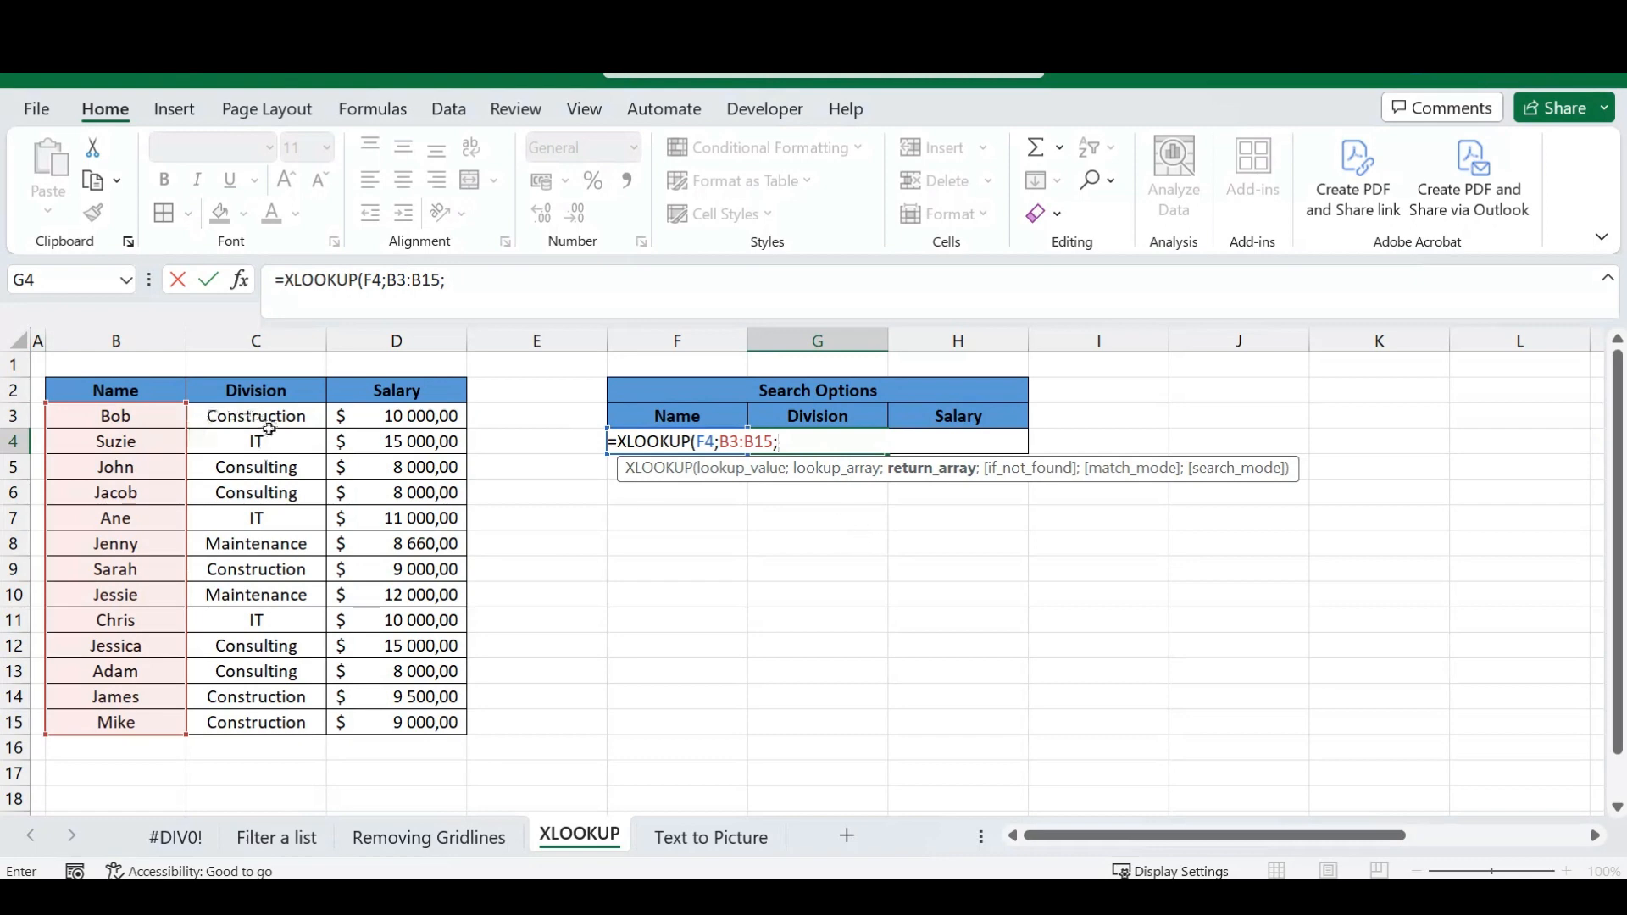
left_click_drag(272, 416, 279, 724)
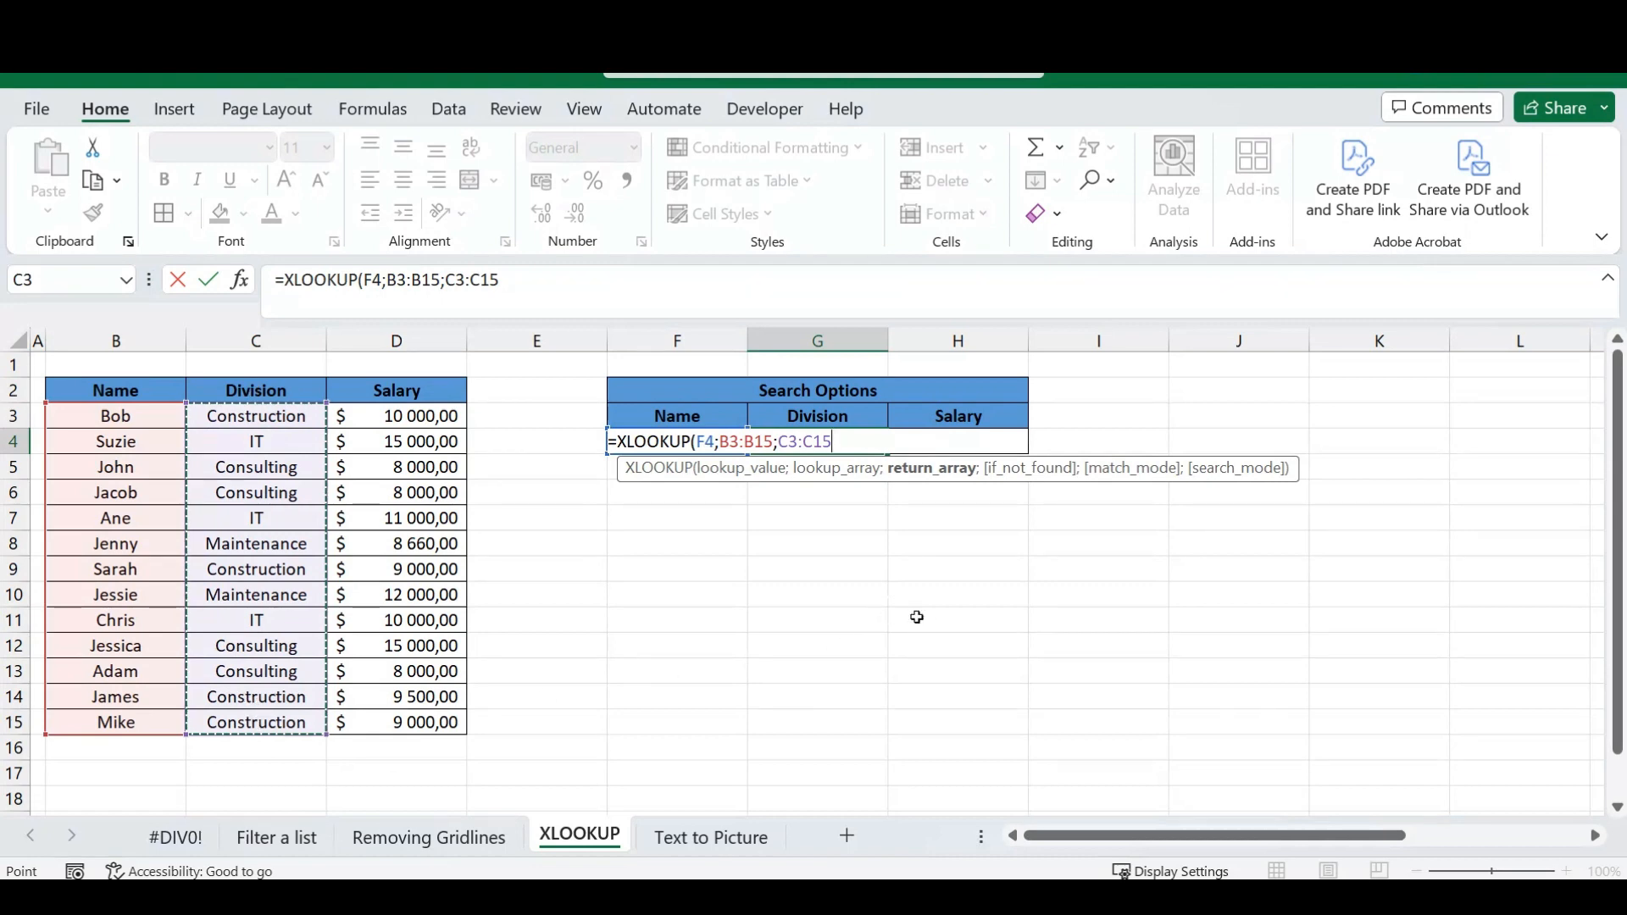
Add "No Data Found" as the if-not-found text and complete the XLOOKUP formula in G4.
type(";")
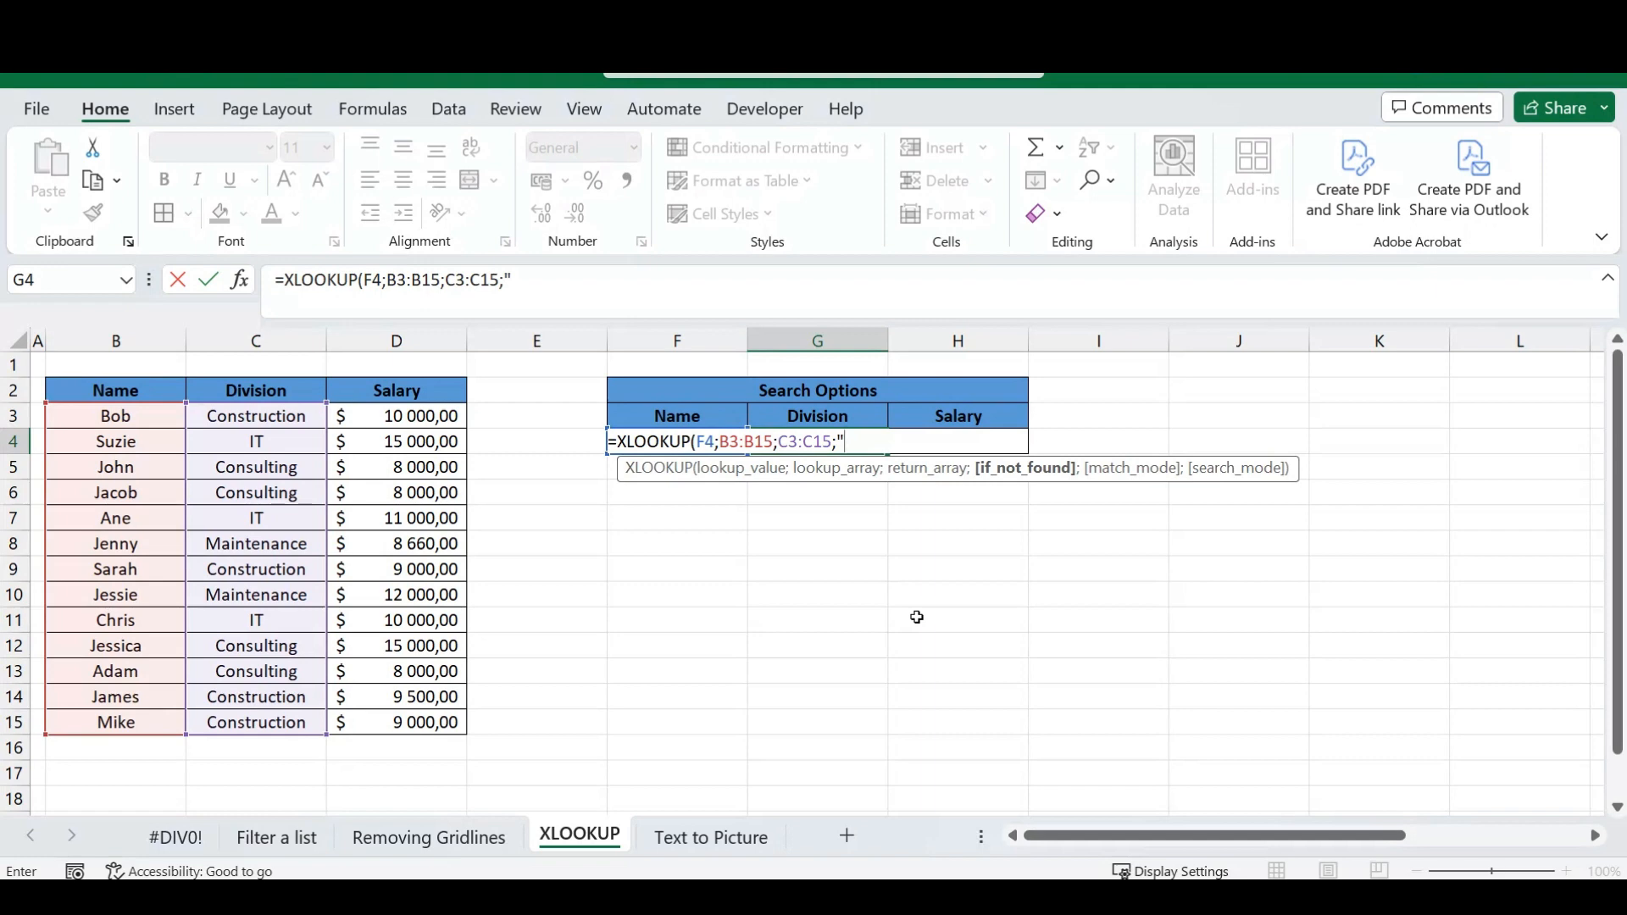
type("No Data Found")
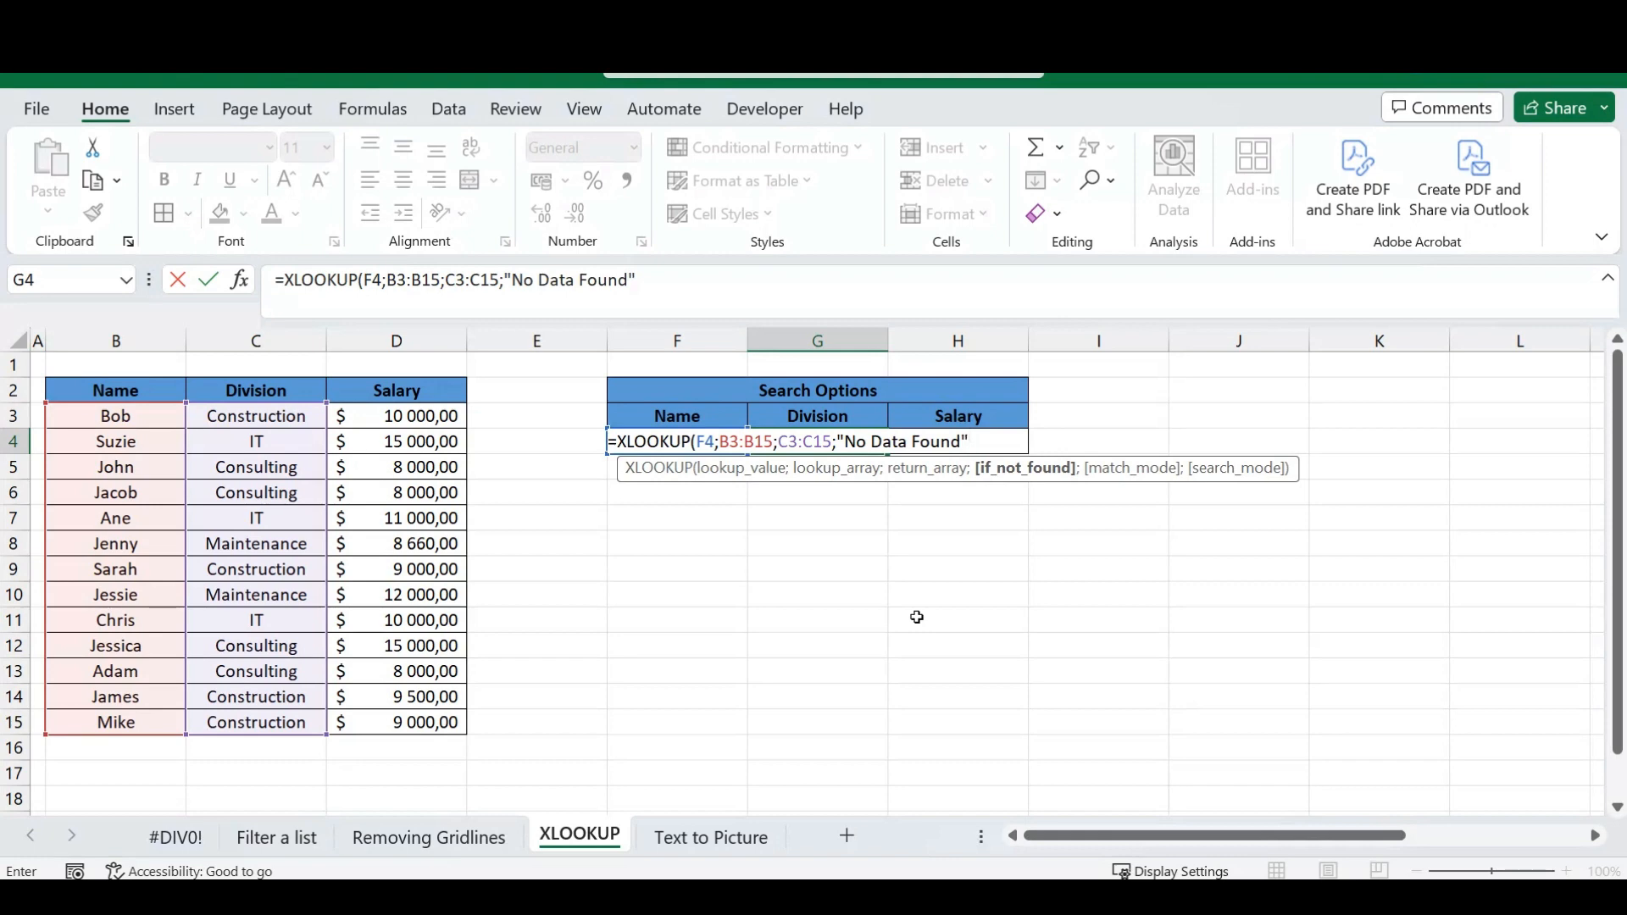
type("\")")
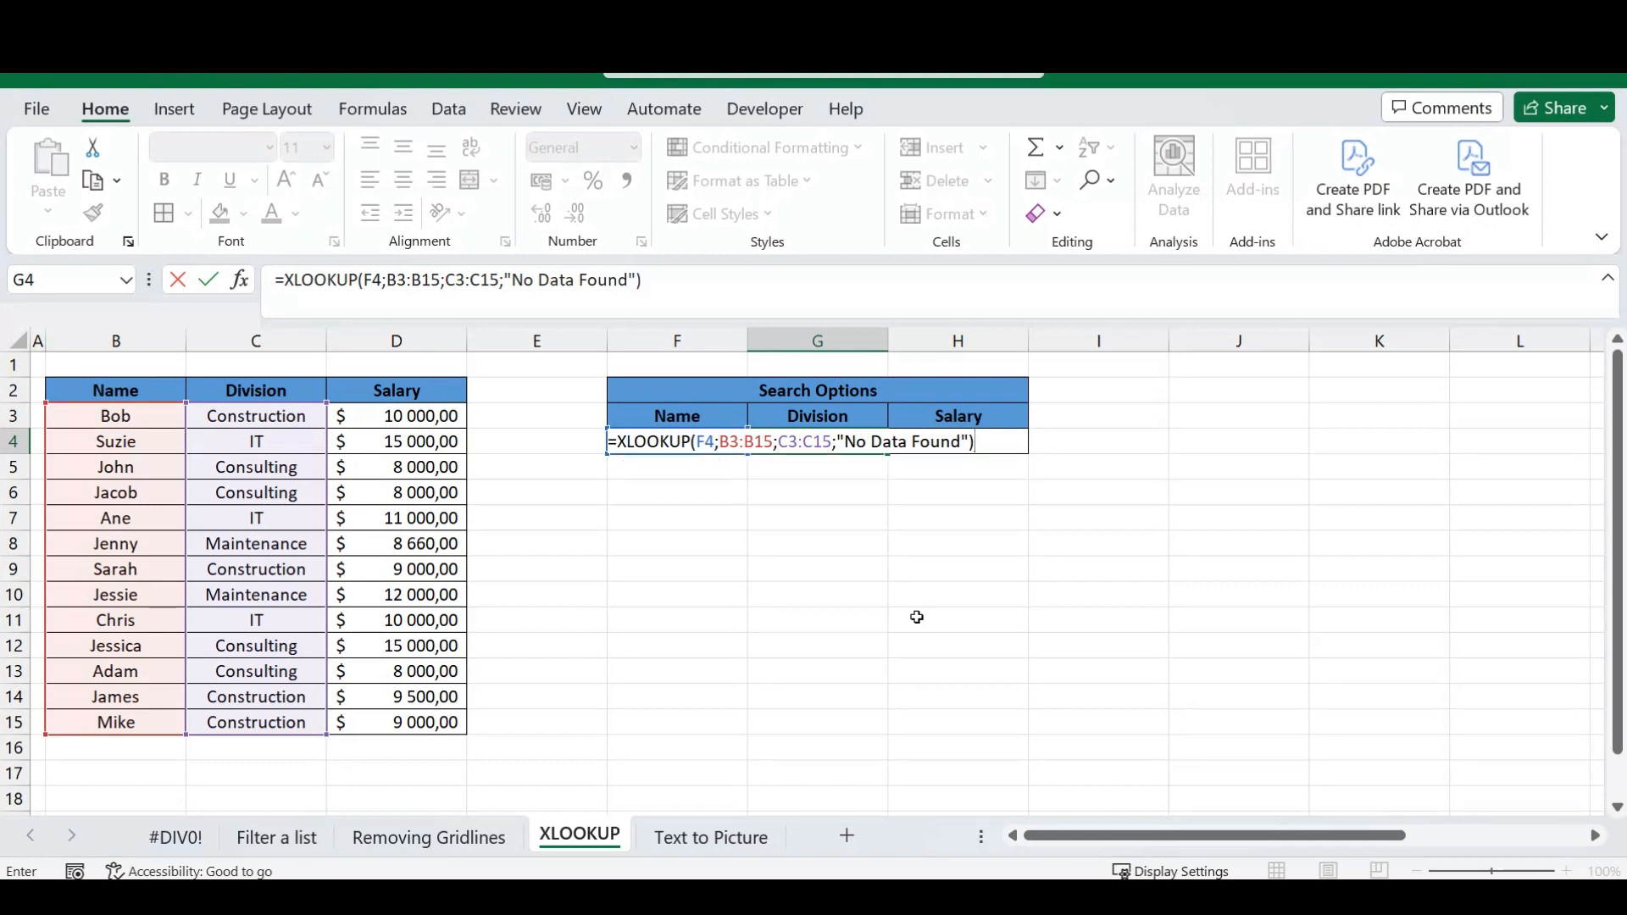
key("Return")
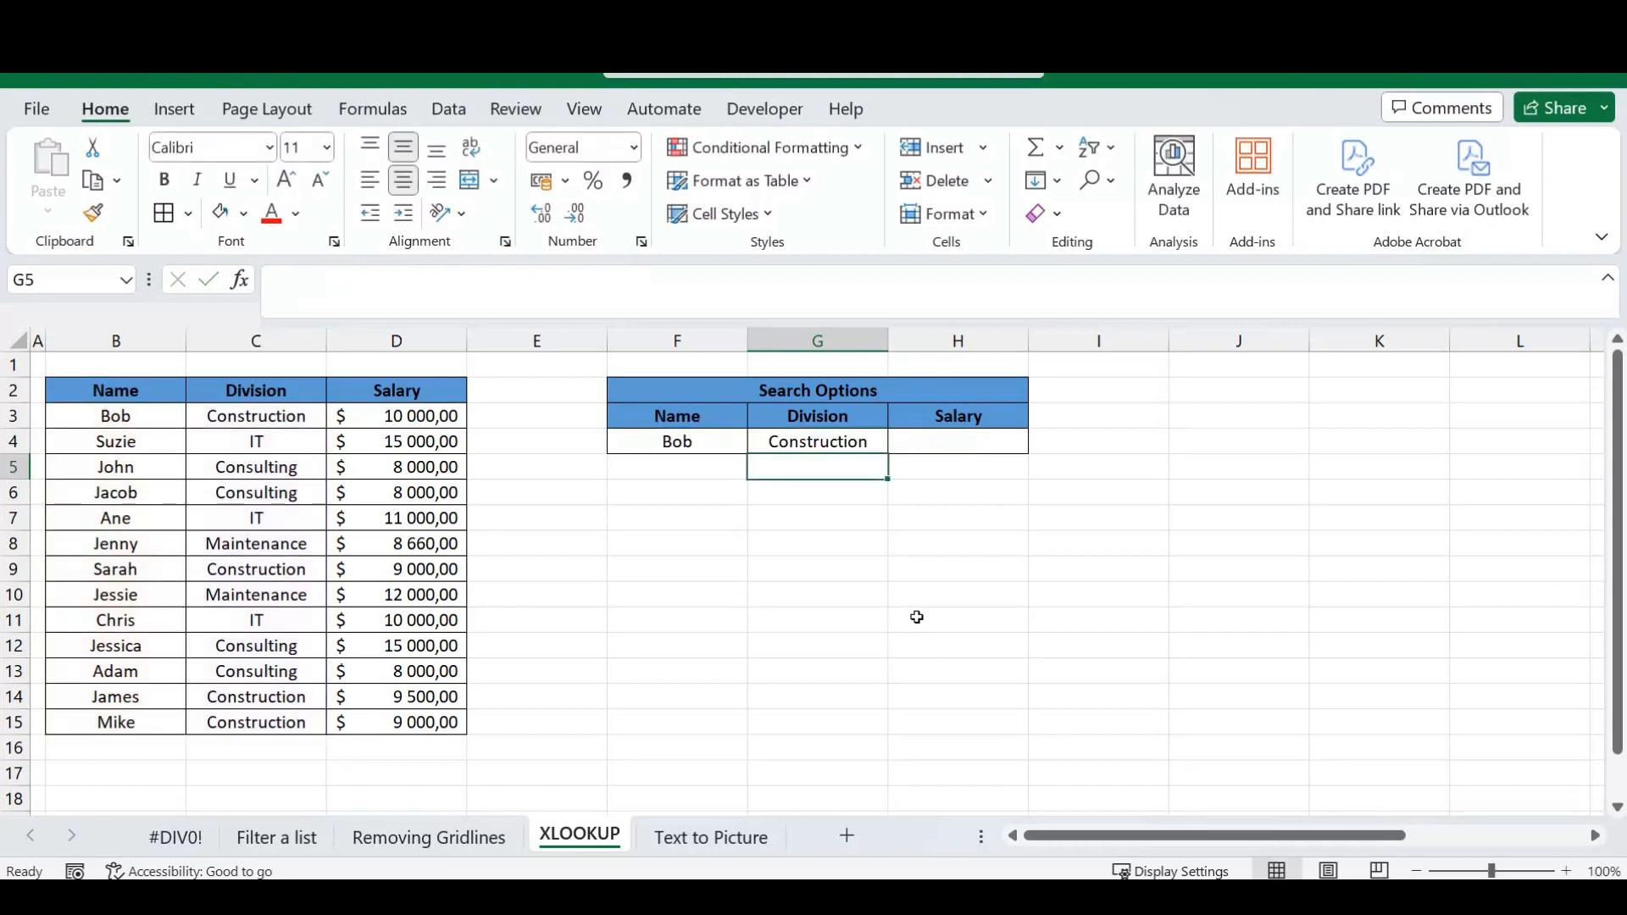
Make the lookup value $F$4 and the lookup array $B$3:$B$15 absolute in G4's formula, keeping C3:C15 relative.
key("Up")
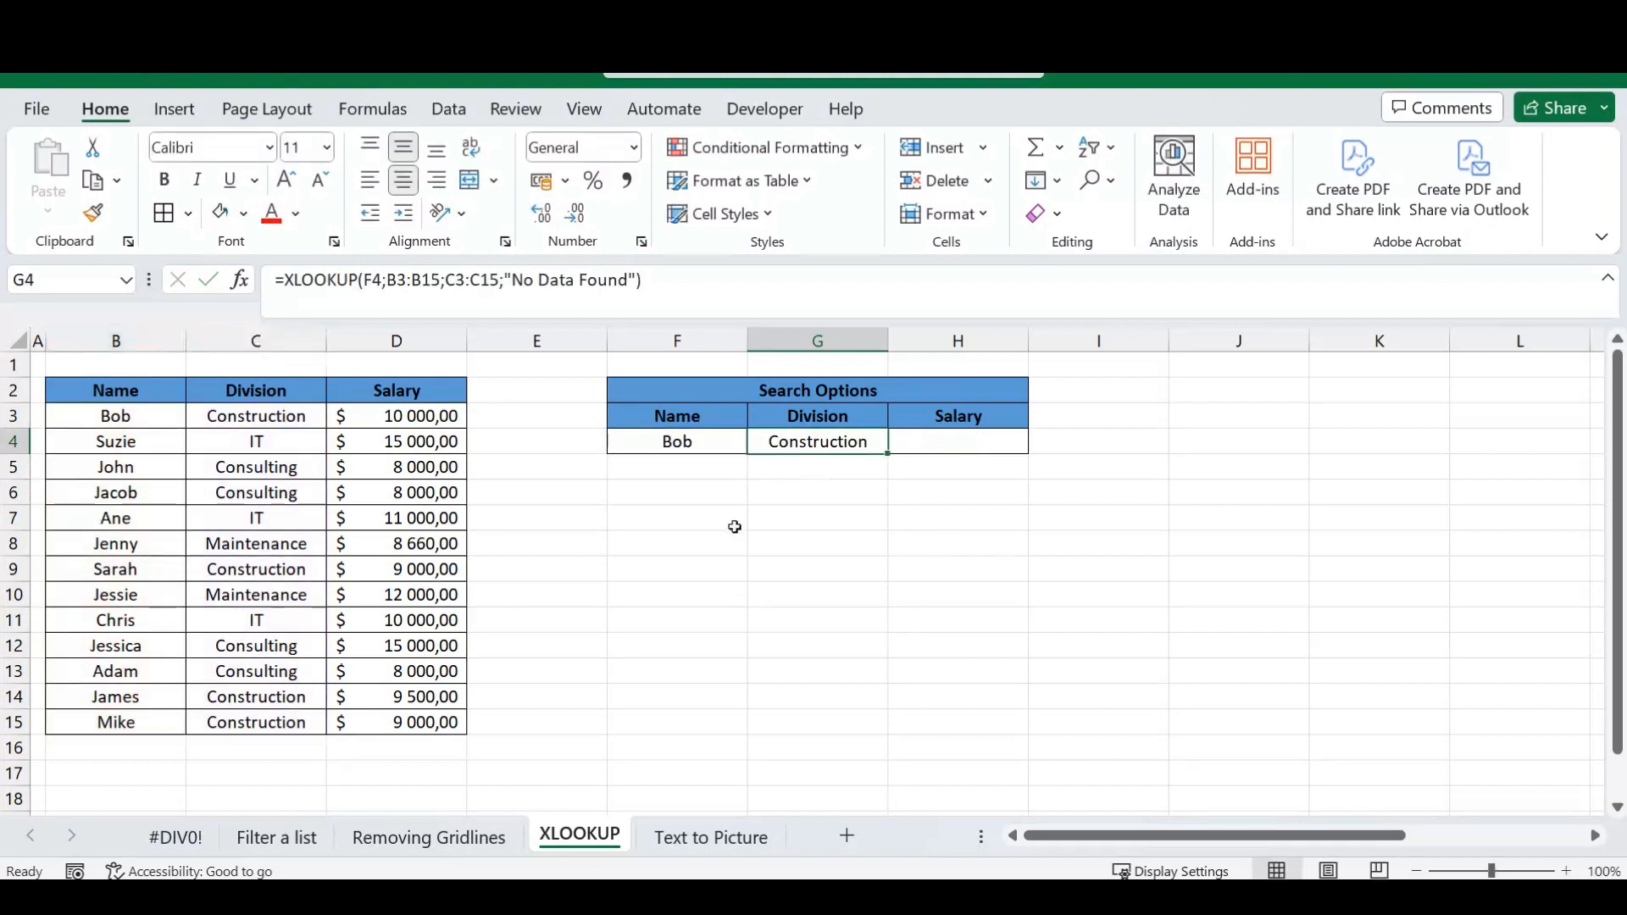
left_click(678, 288)
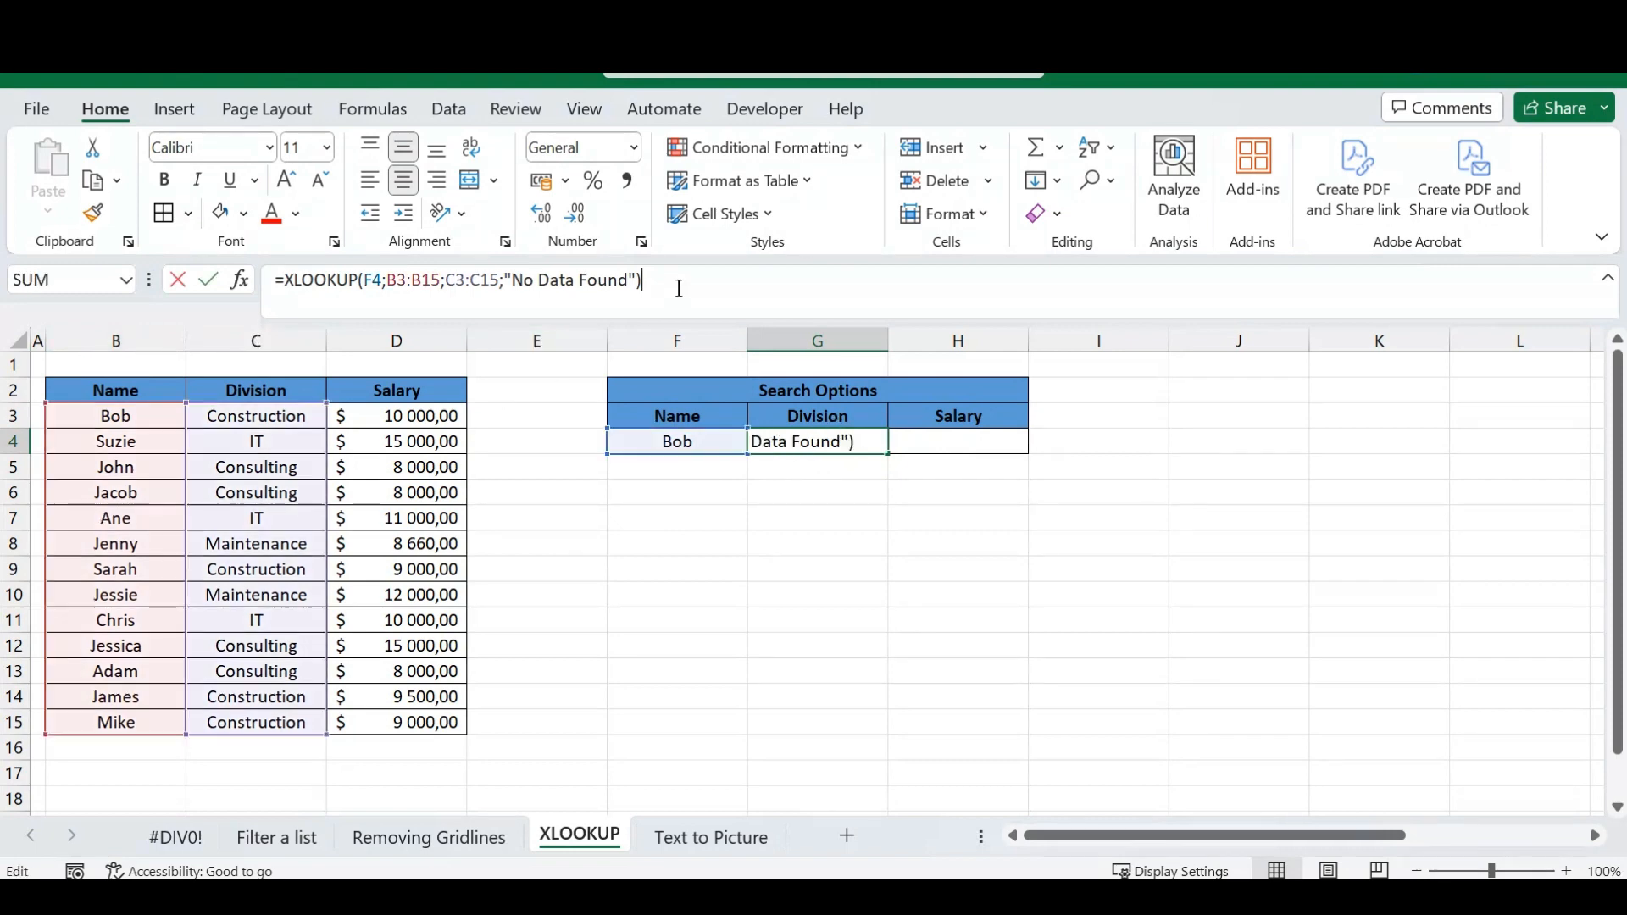
double_click(373, 280)
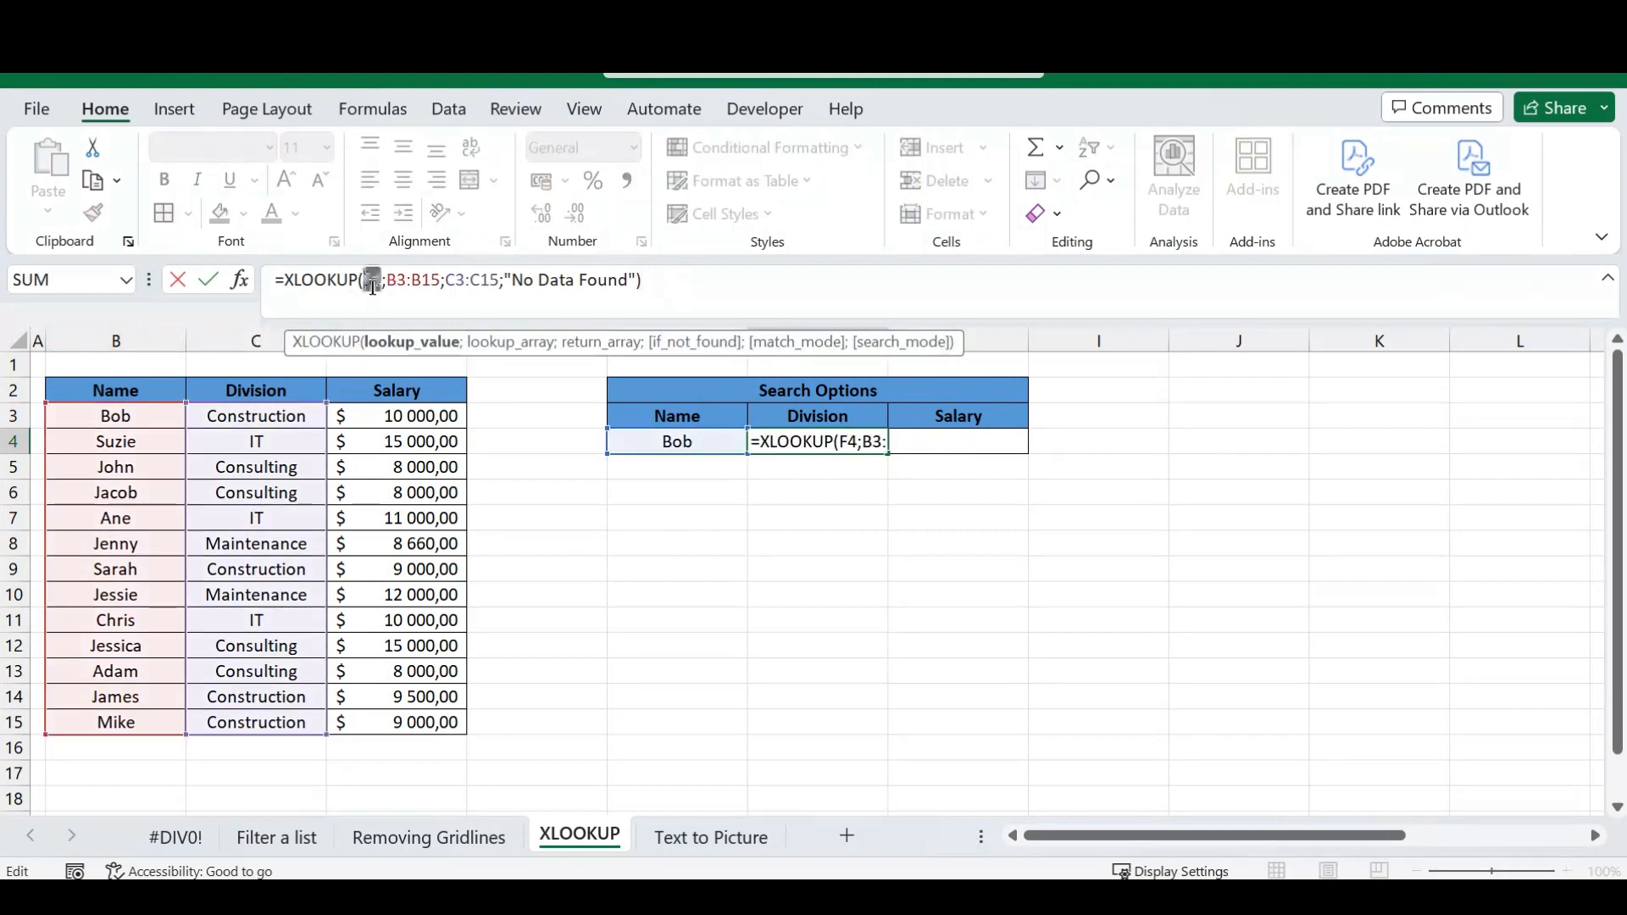
key("F4")
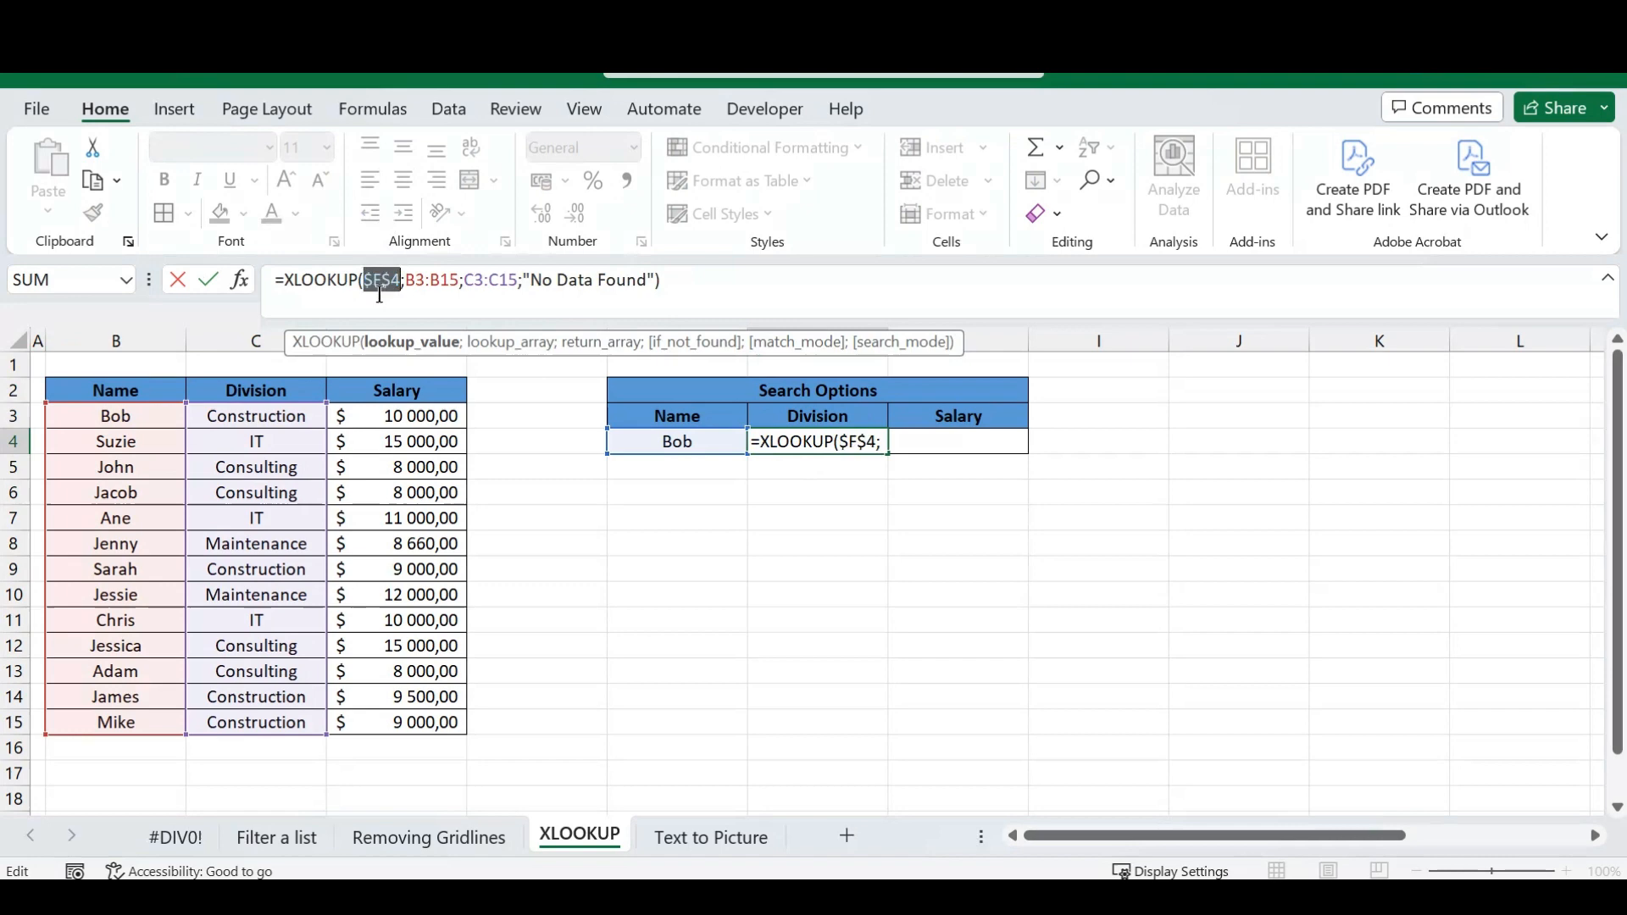
double_click(435, 281)
key("F4")
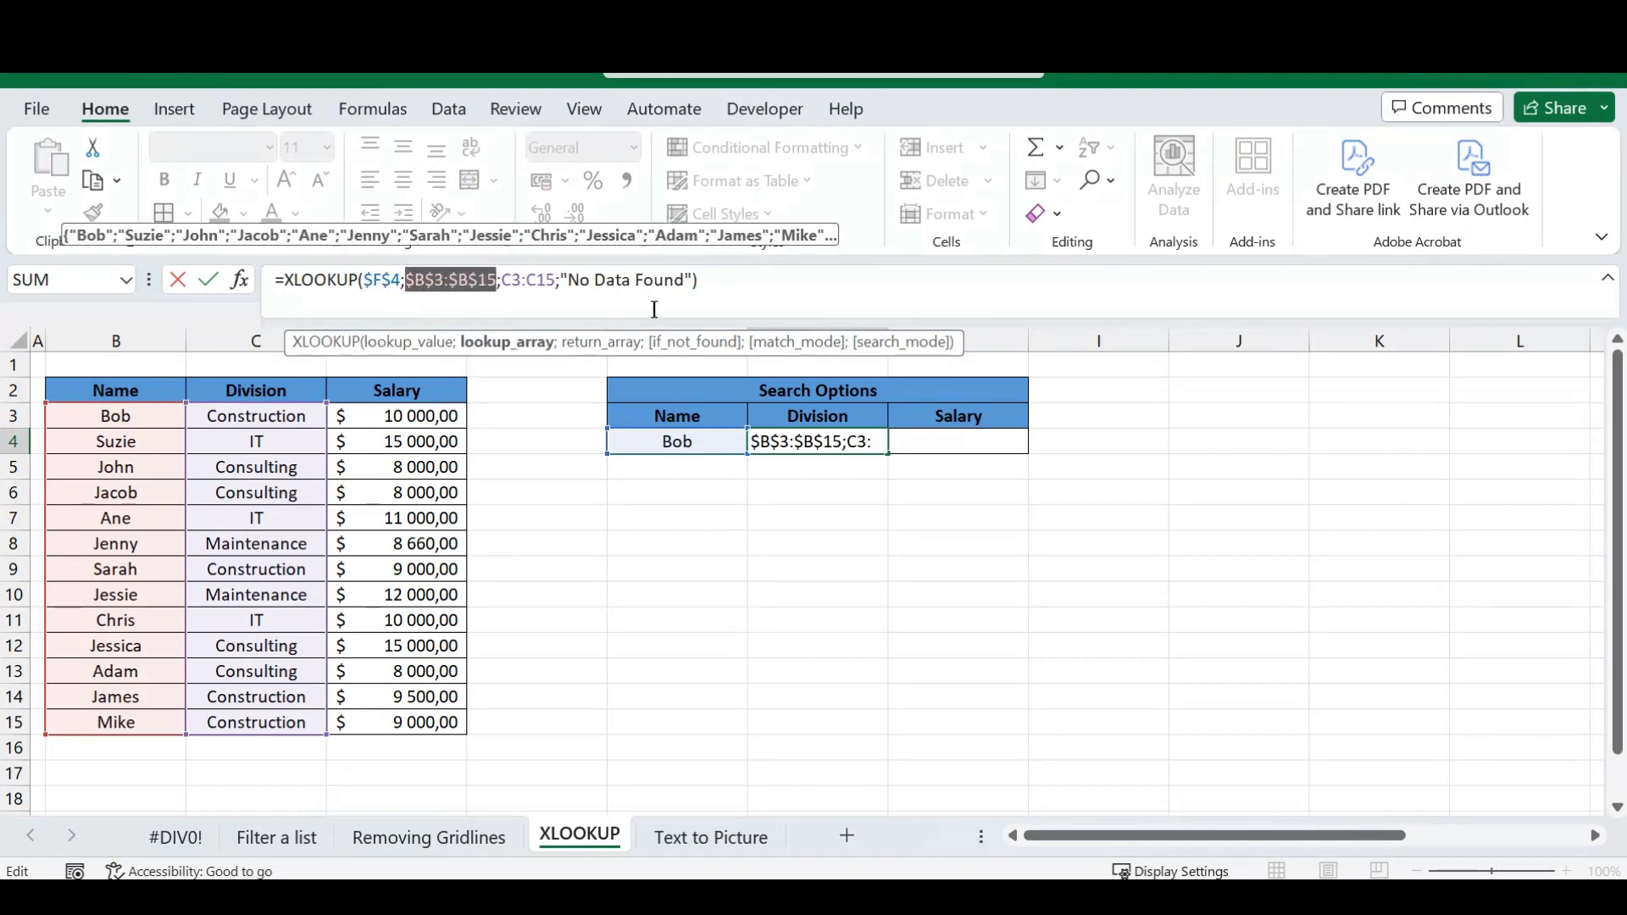
key("Return")
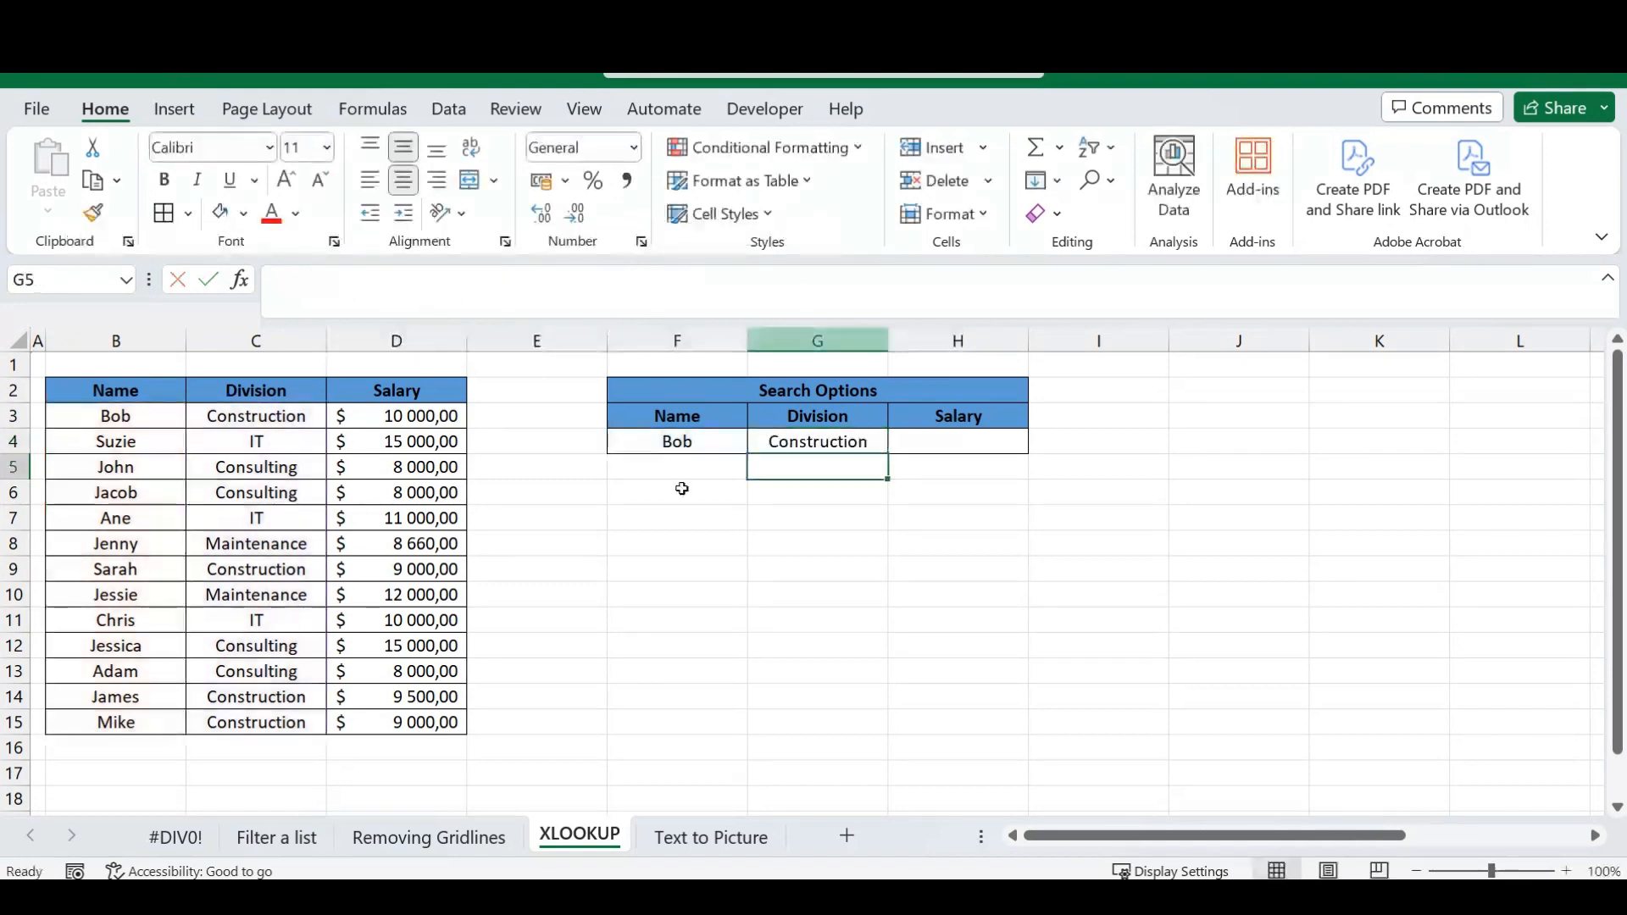
Fill the XLOOKUP formula from G4 across to the Salary result cell H4.
left_click(884, 444)
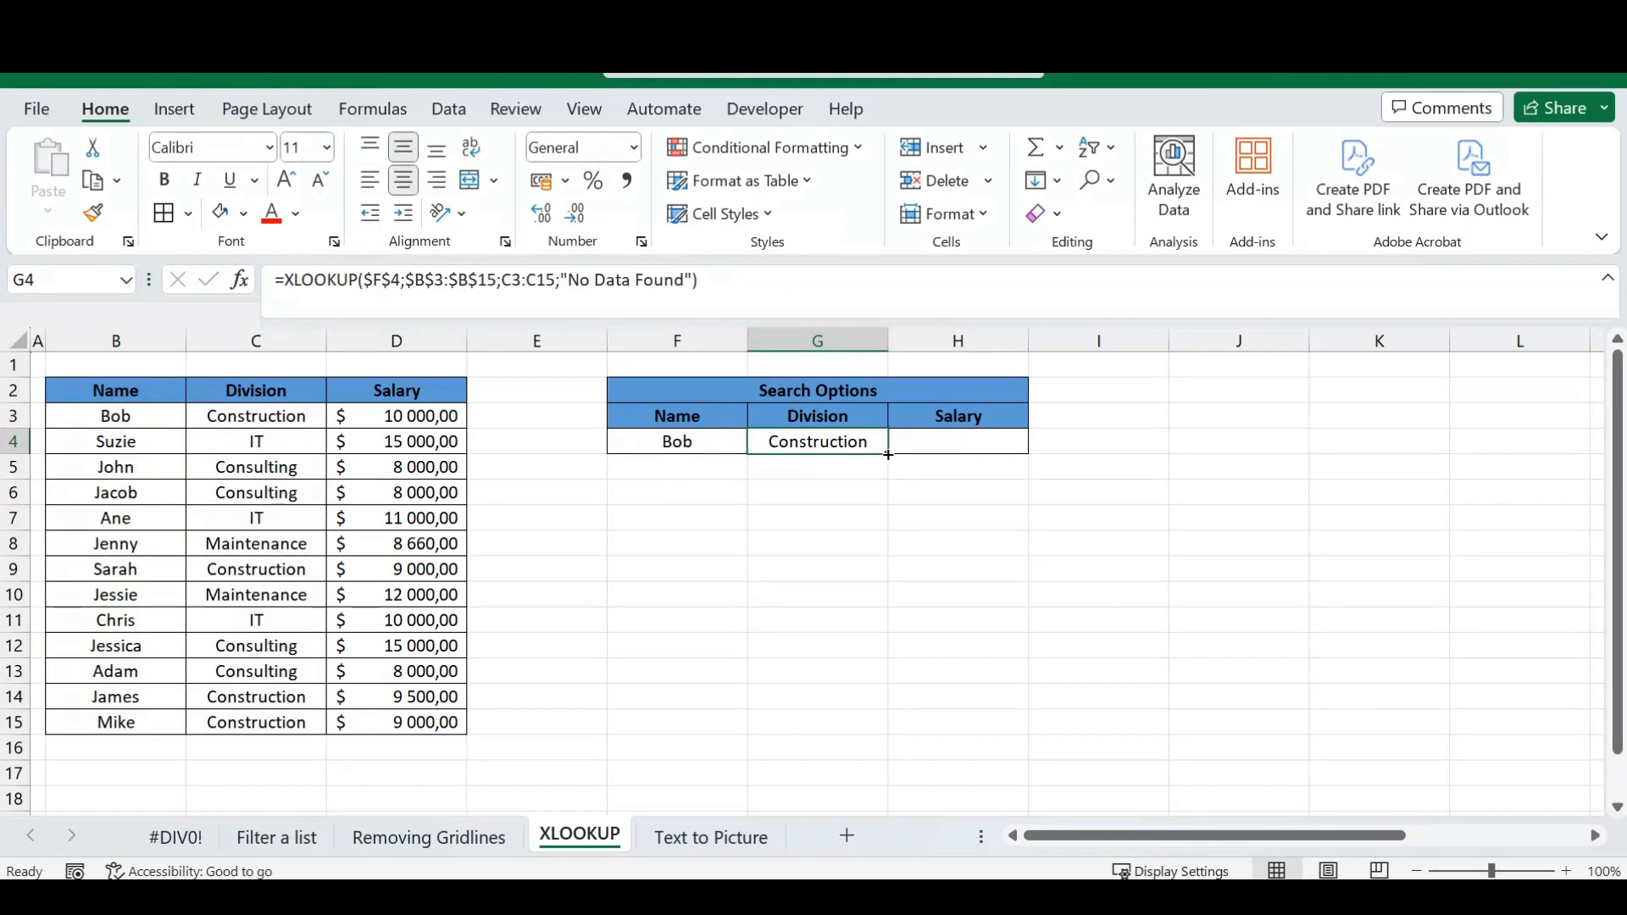
left_click_drag(890, 454, 984, 445)
left_click(969, 440)
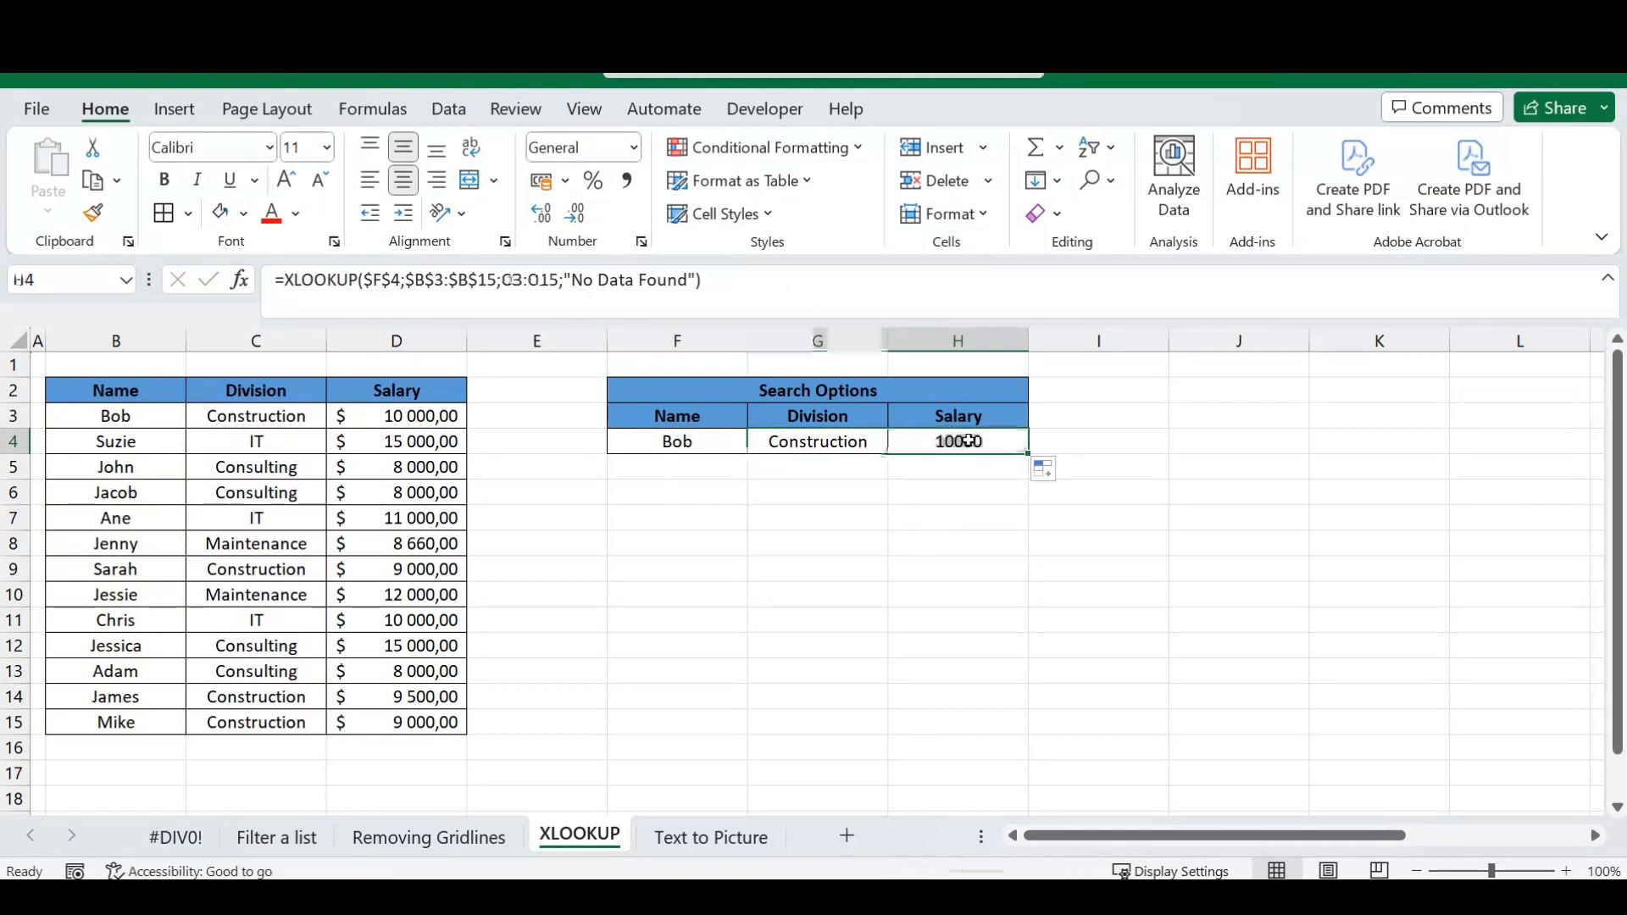
Replace the search name in F4 with the employee name listed in row 5 of the table.
left_click(666, 473)
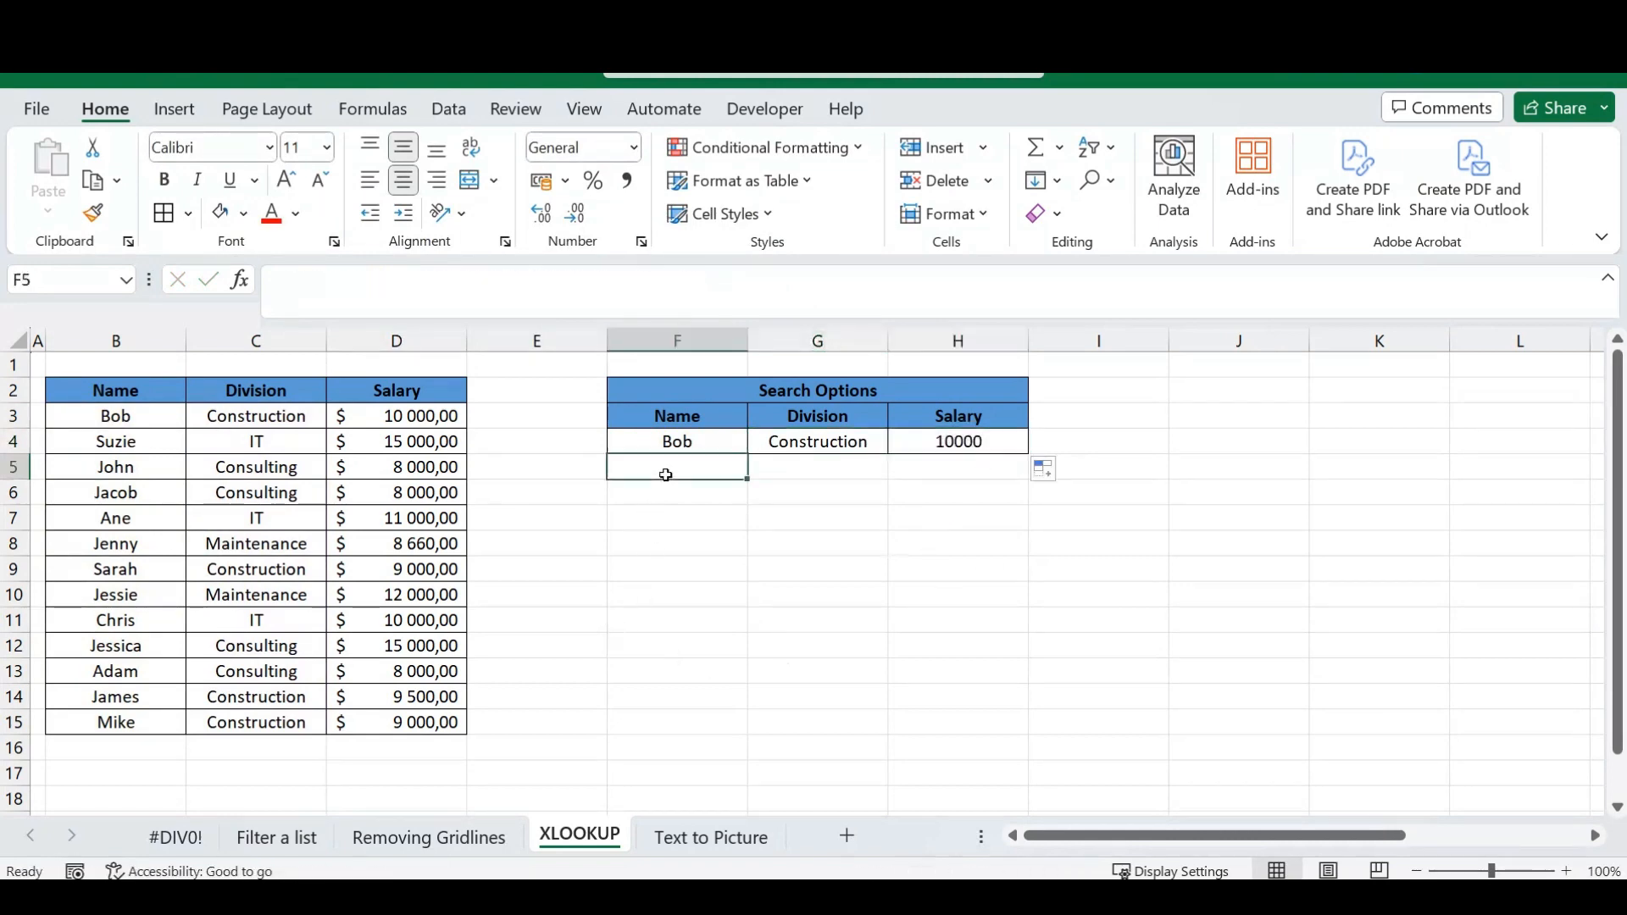
left_click(697, 440)
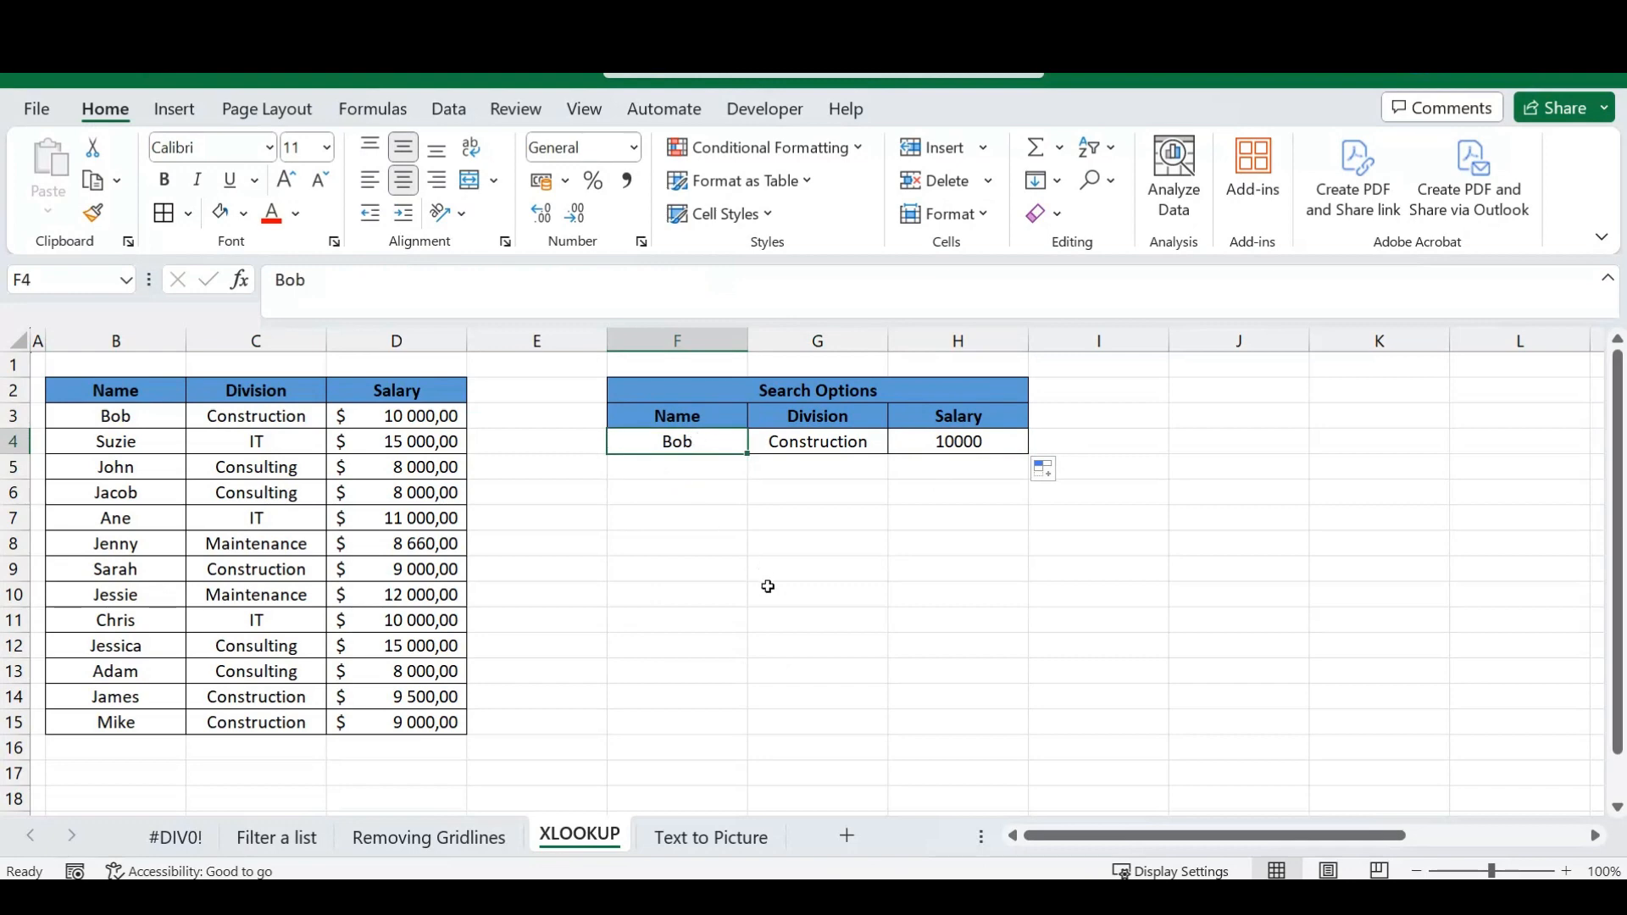
type("John")
key("Return")
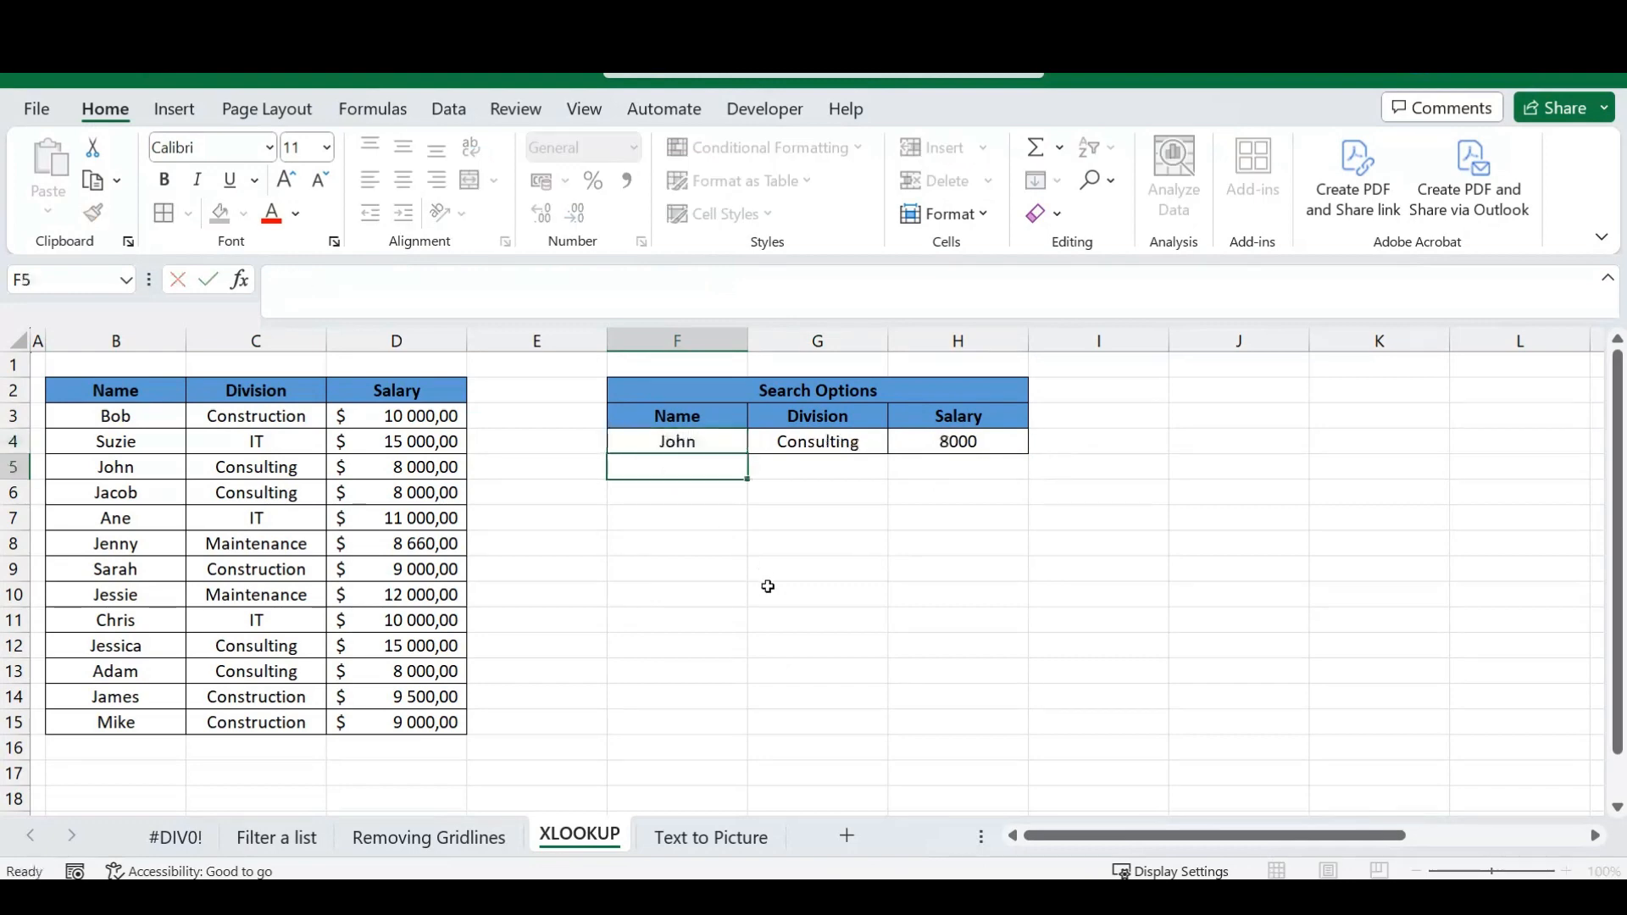
Compare the employee record in B5:D5 with the division and salary returned in G4 and H4.
left_click_drag(136, 470, 398, 481)
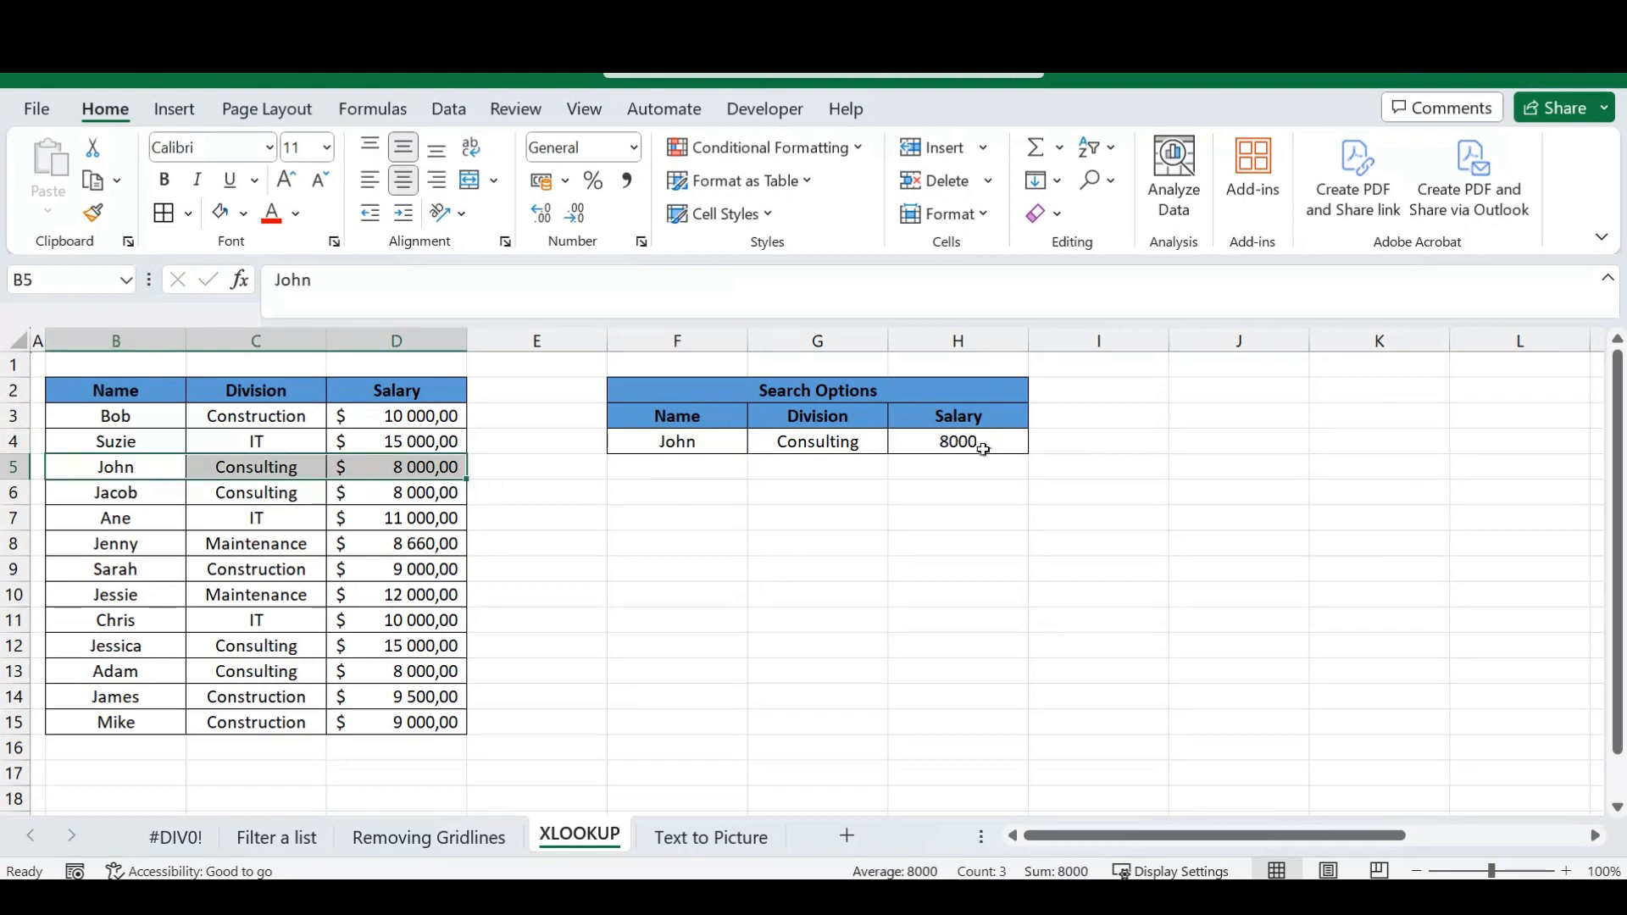
left_click(715, 471)
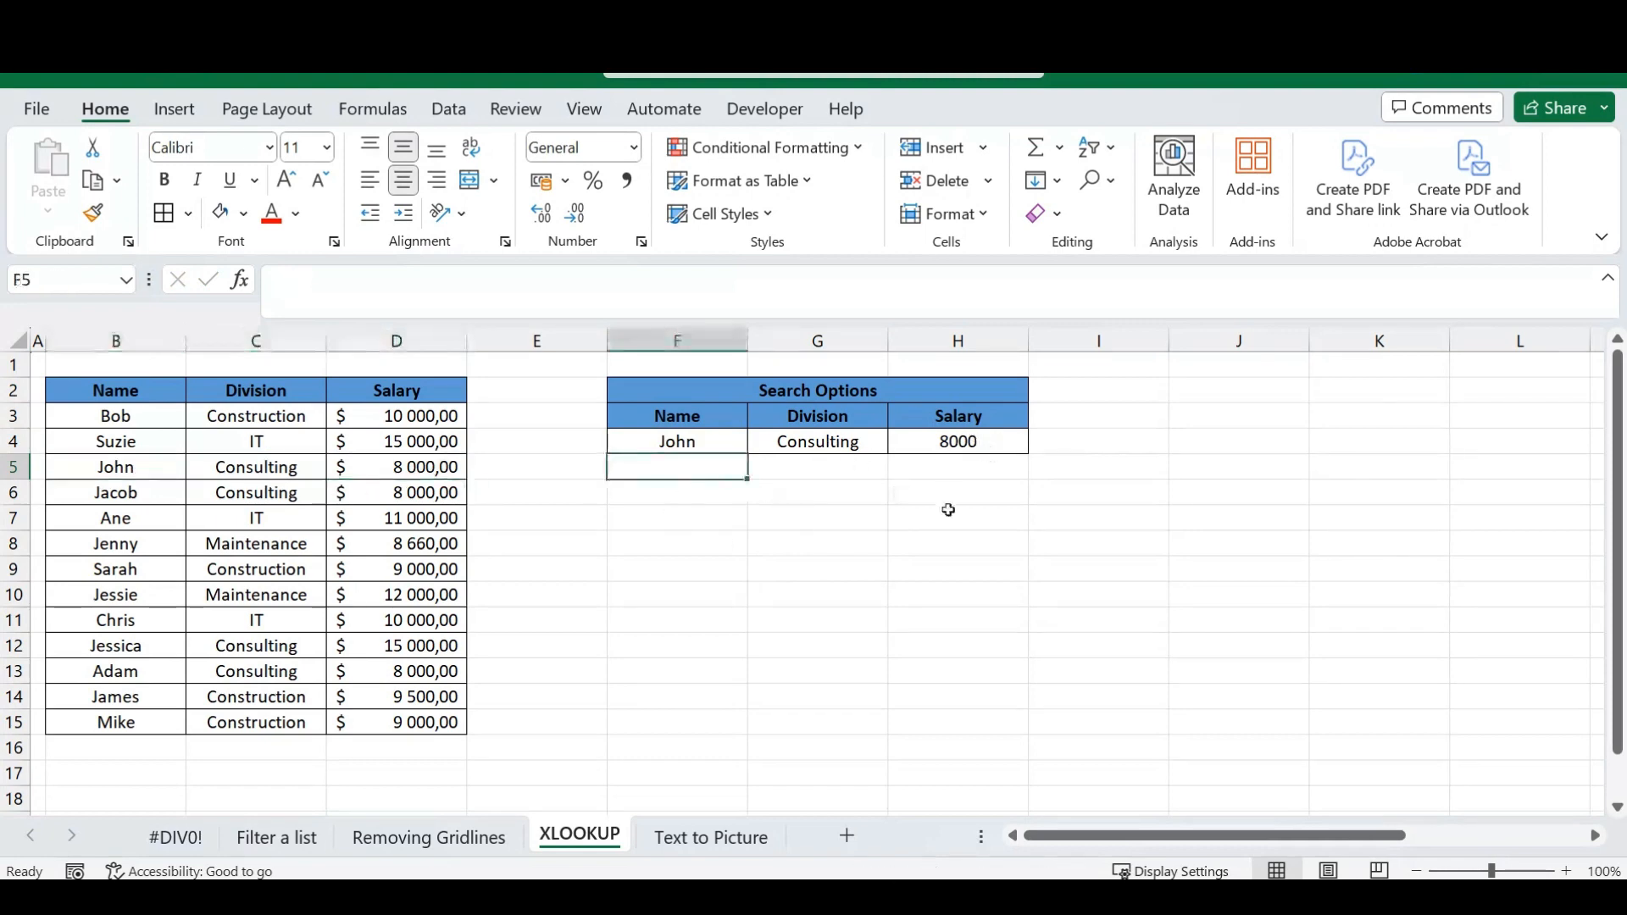
left_click(709, 446)
left_click(795, 442)
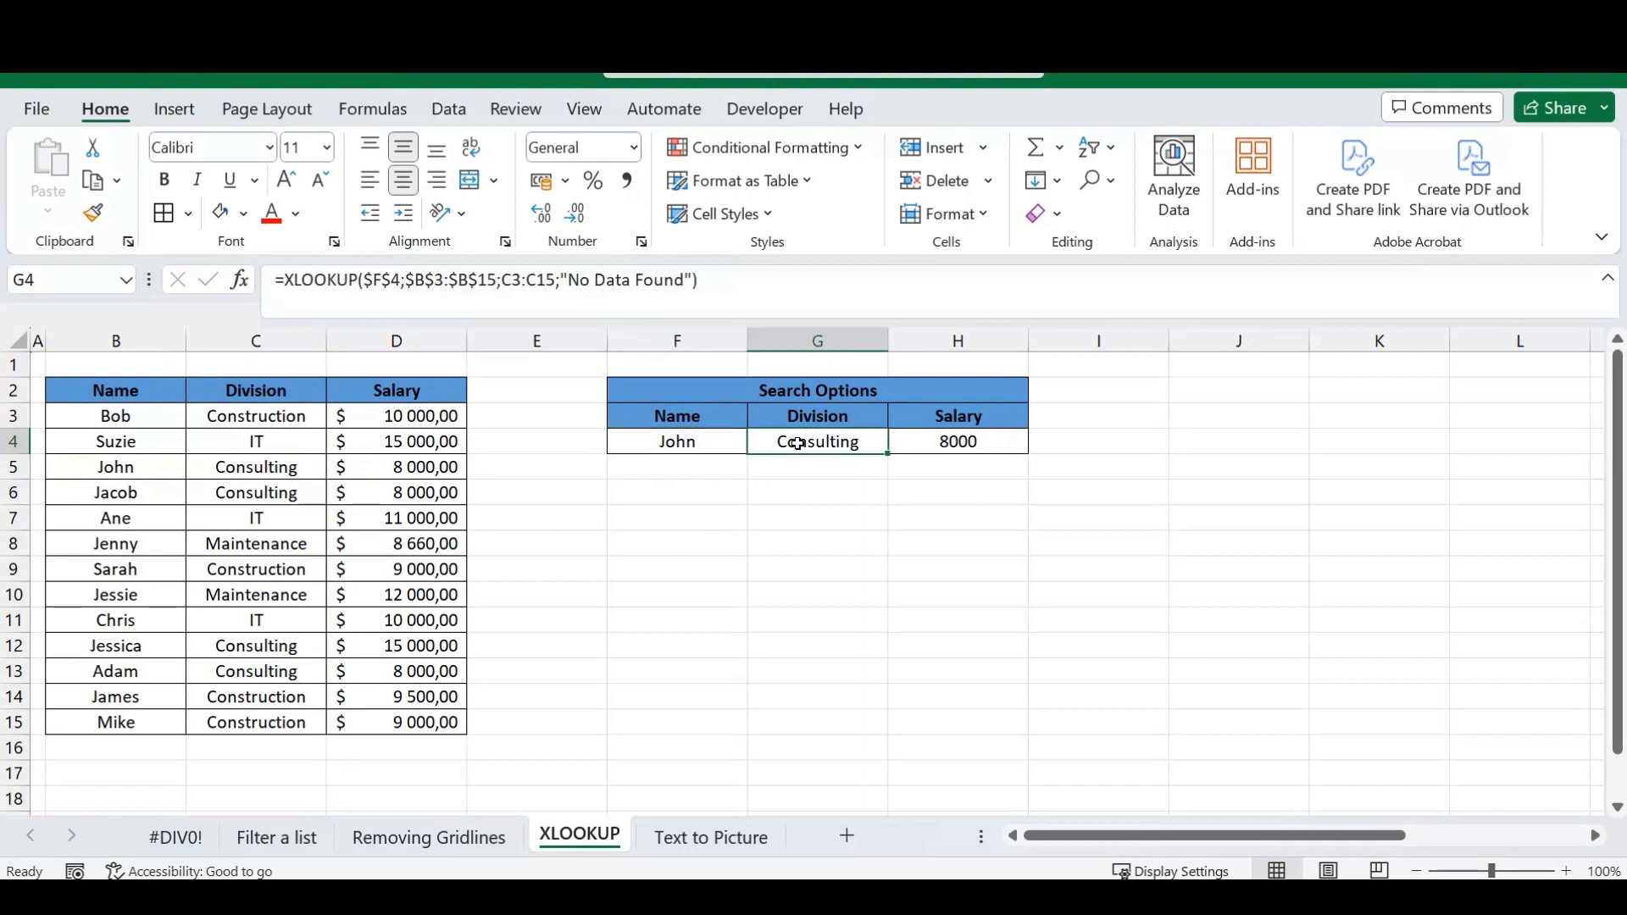
left_click(973, 446)
Enter a first name that is not in the employee table as the search name in F4.
left_click(692, 445)
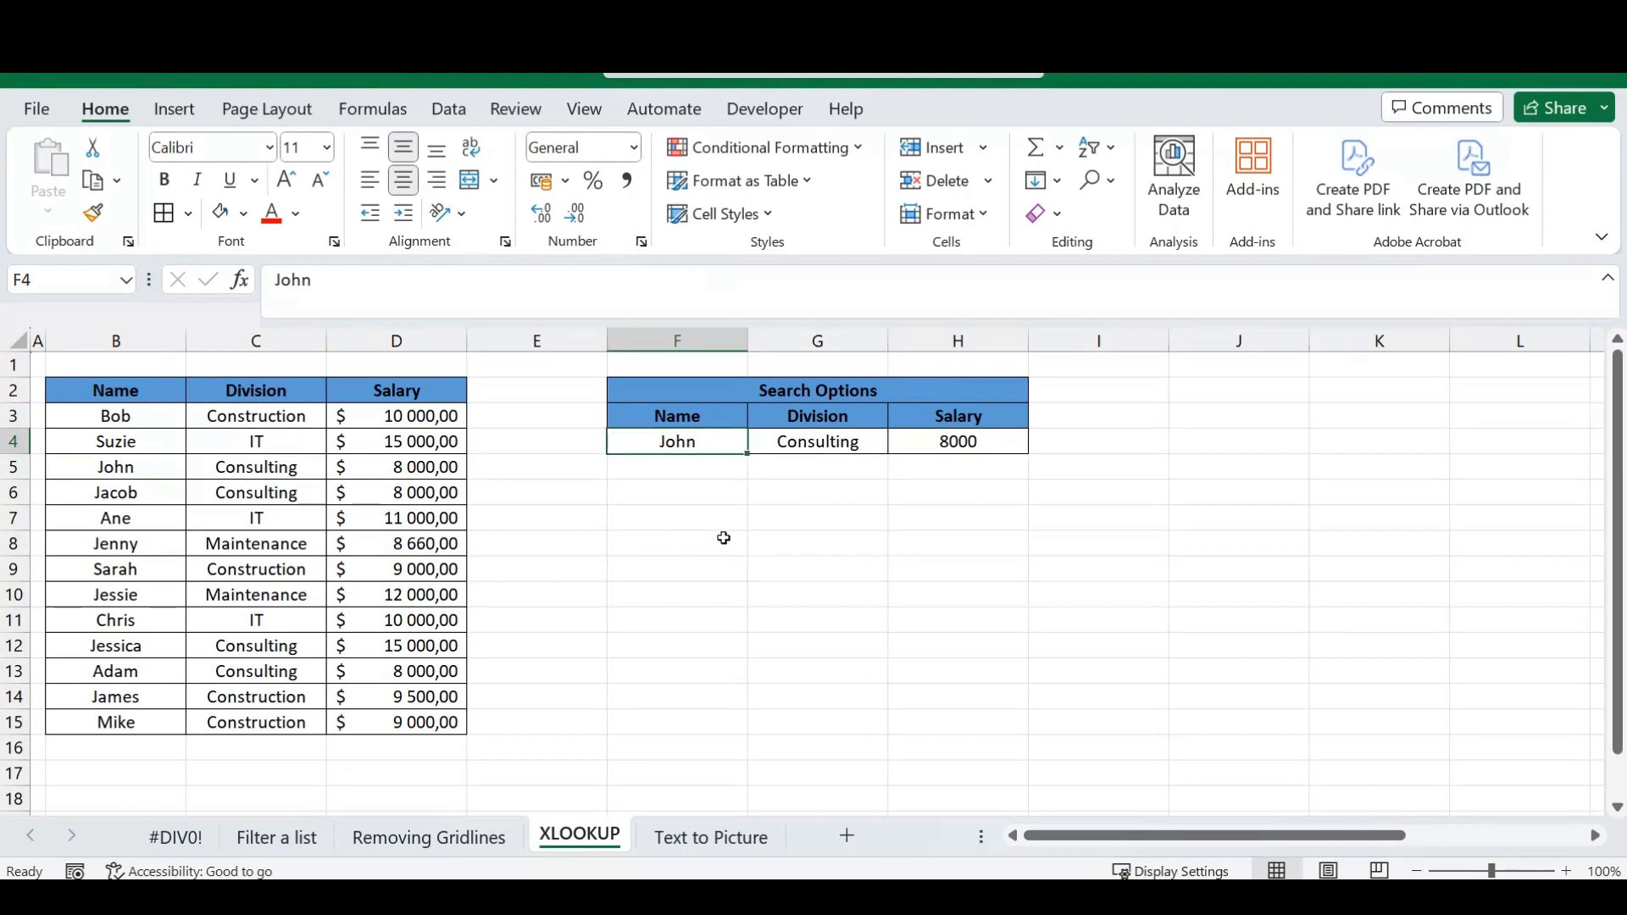
type("Jake")
key("Return")
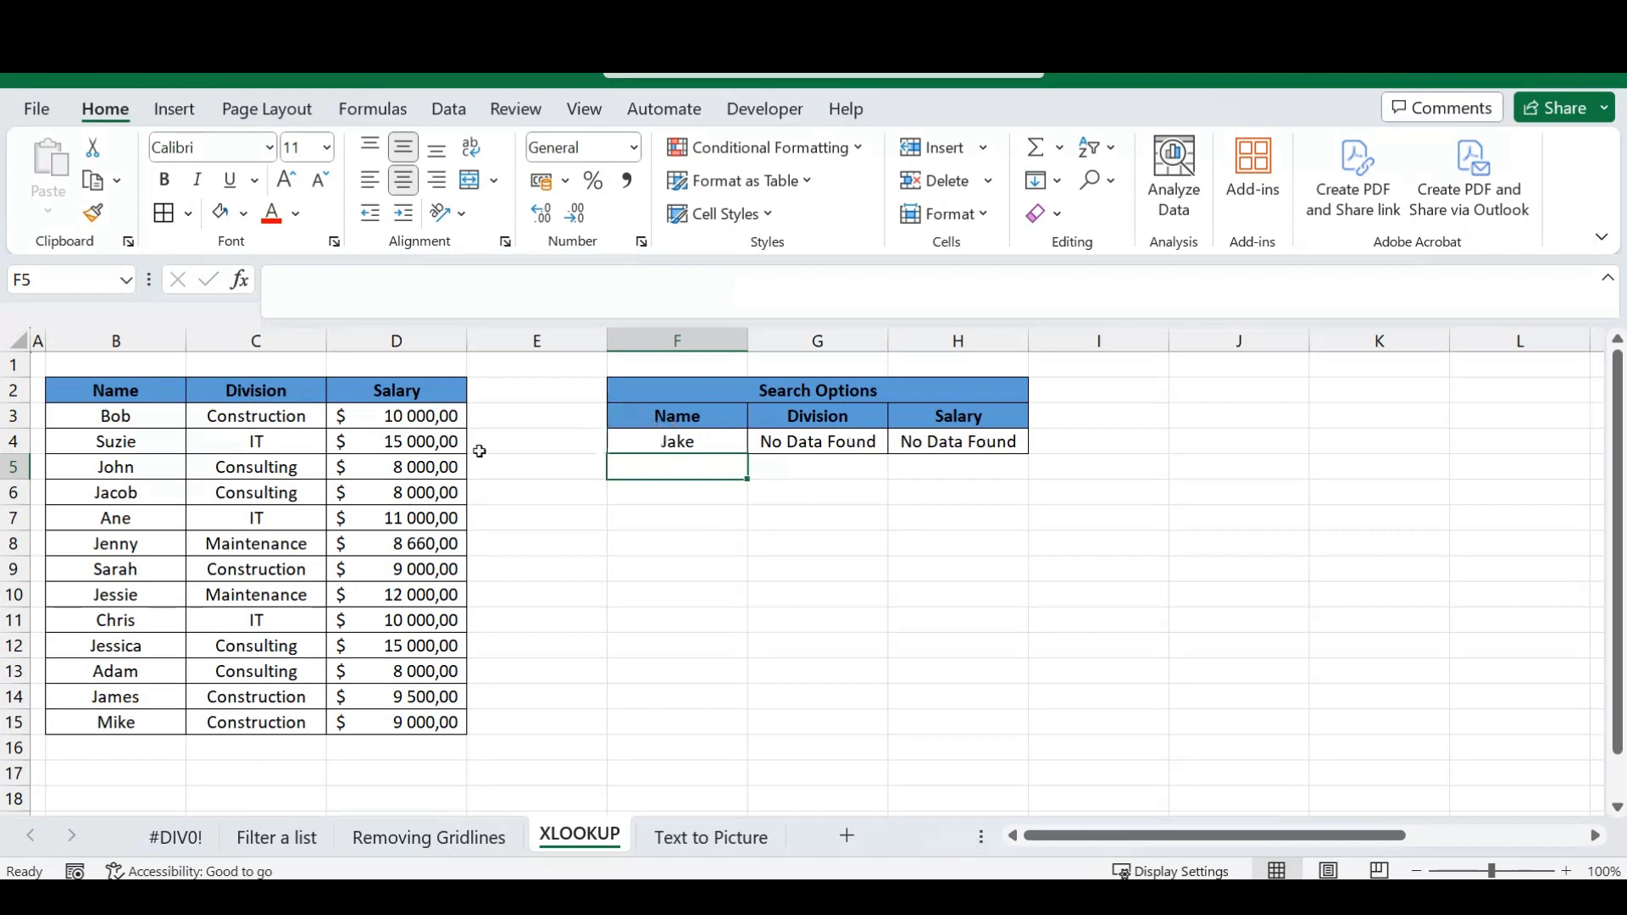
Check the unlisted name in F4 against the employee records in B3:D15 and the lookup result in G4.
left_click_drag(136, 414, 461, 727)
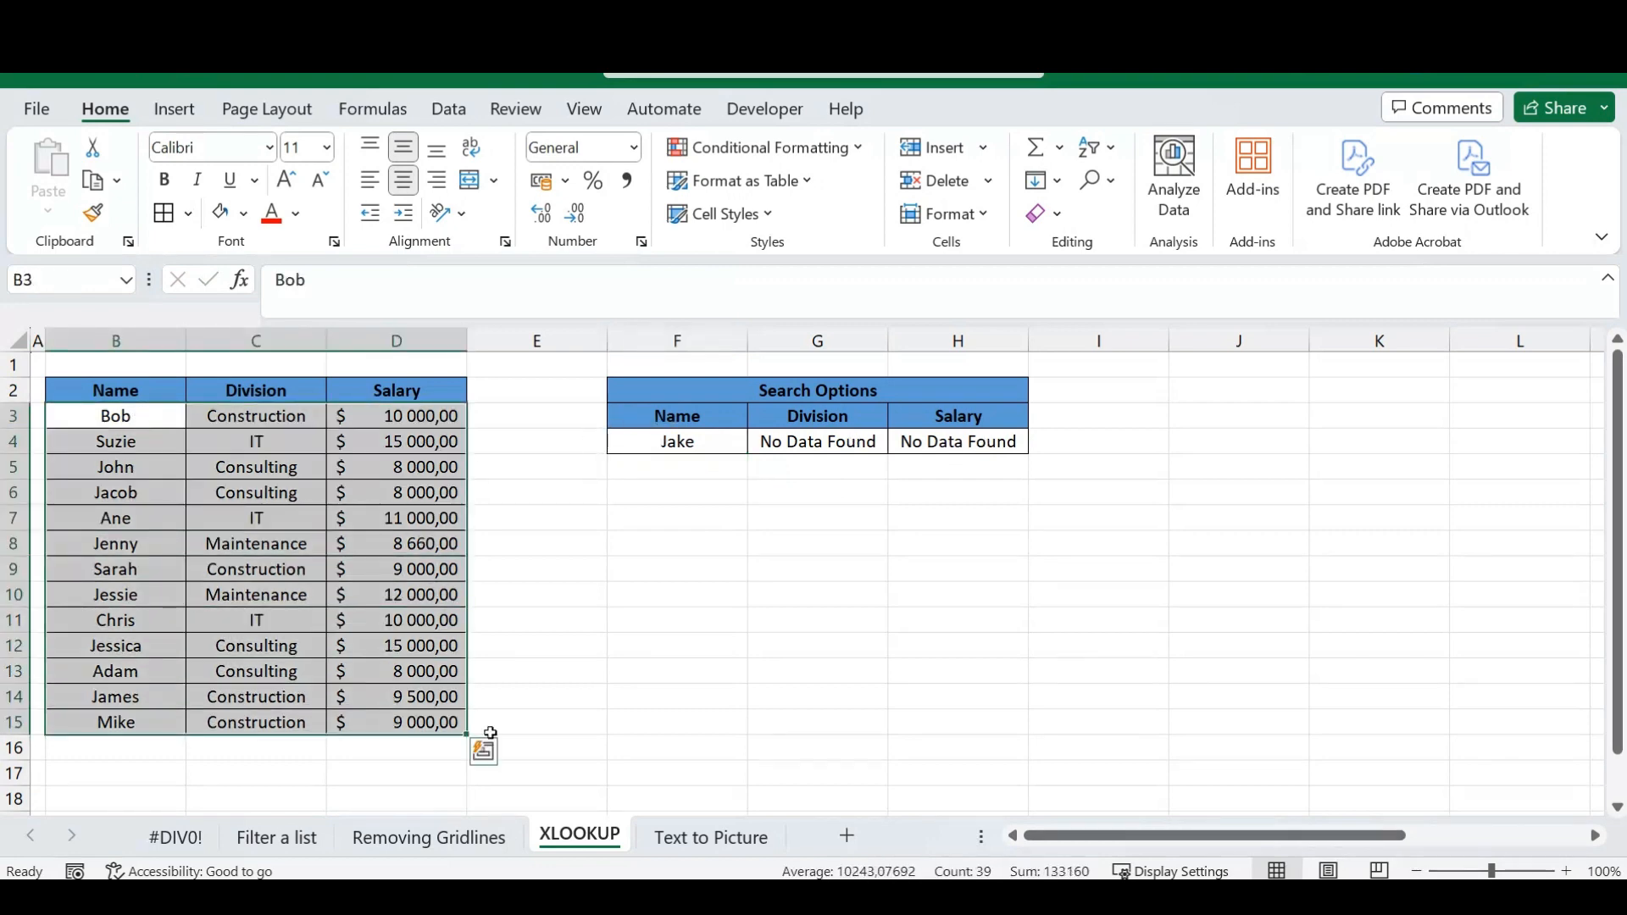
left_click(836, 514)
left_click(671, 440)
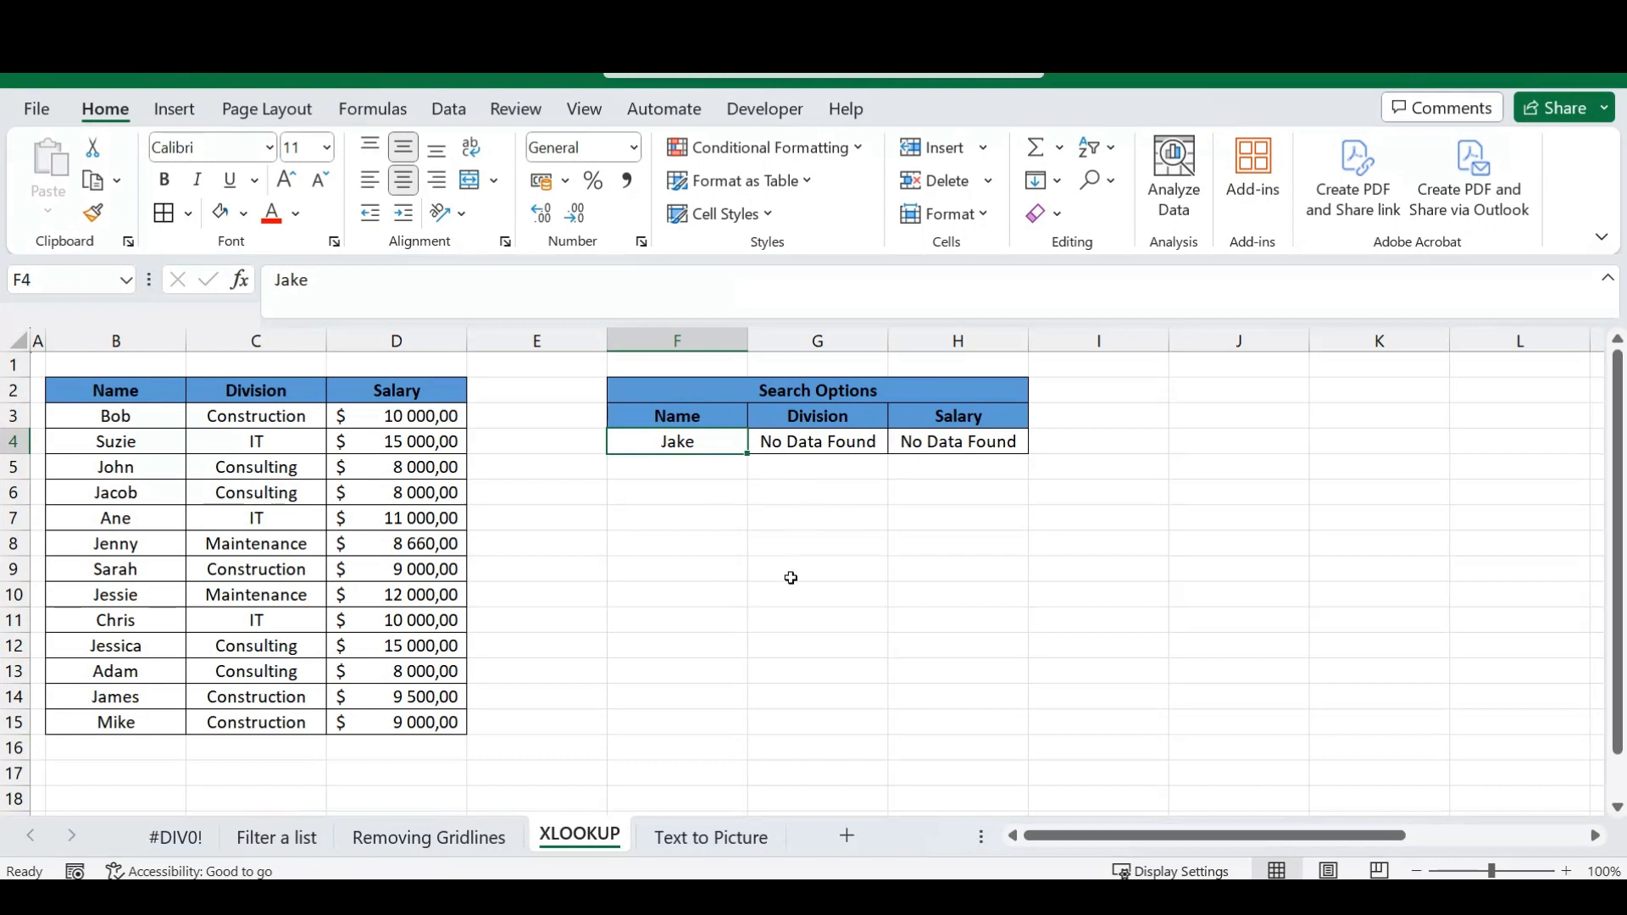
left_click(817, 444)
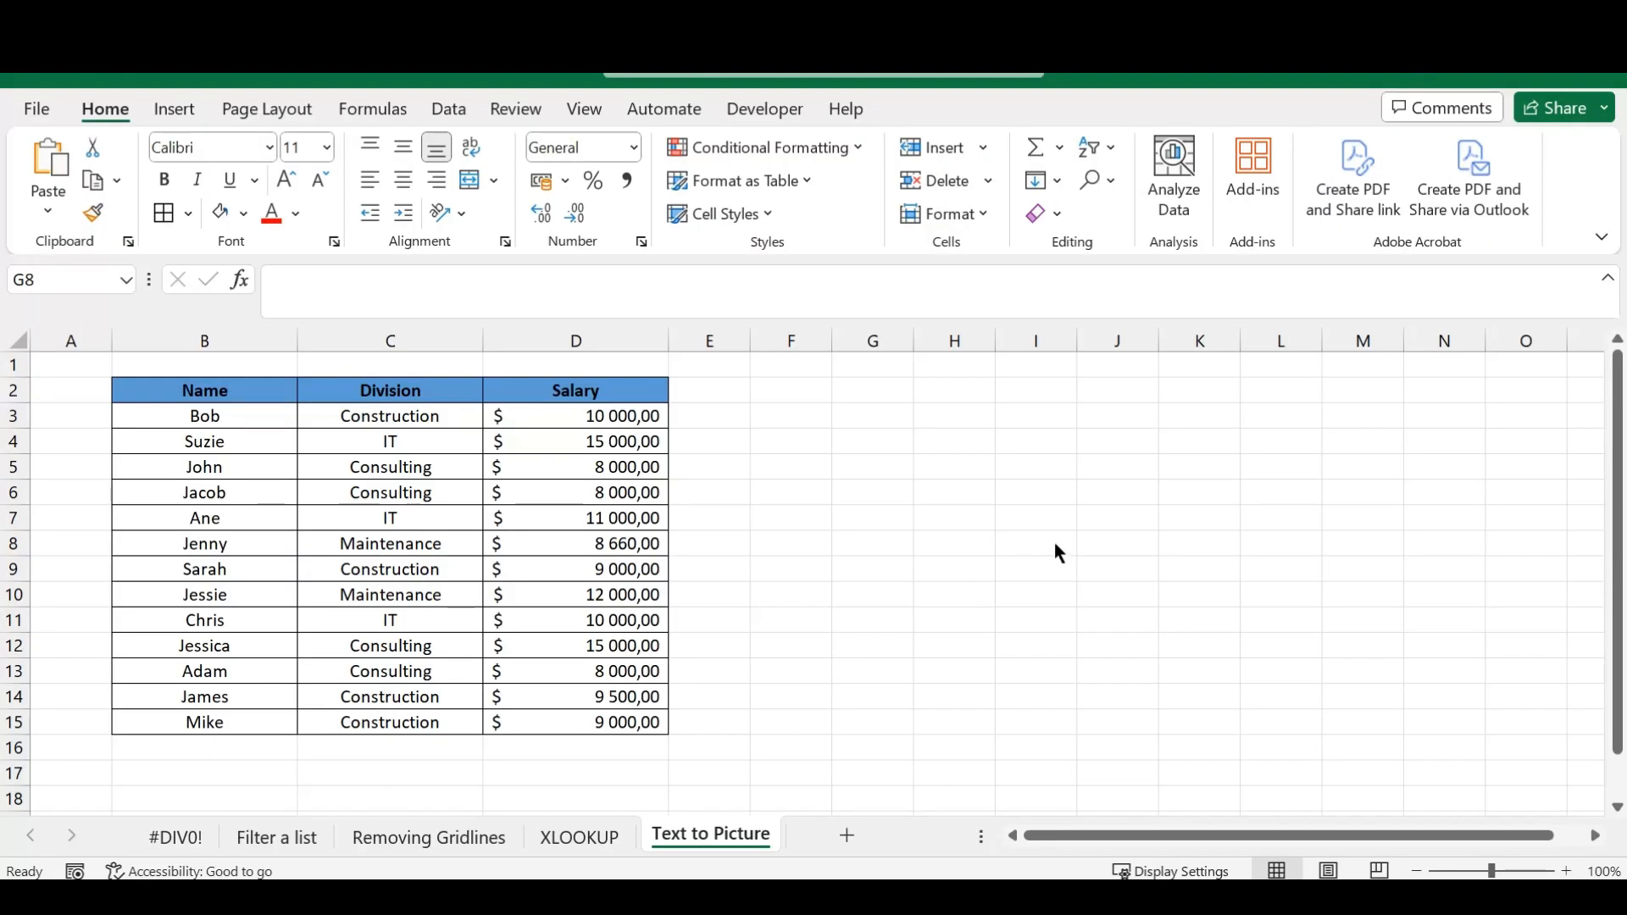
Review the Name, Division and Salary table in B2:D15 on the Text to Picture sheet.
left_click(817, 566)
left_click_drag(260, 388, 636, 722)
left_click(822, 516)
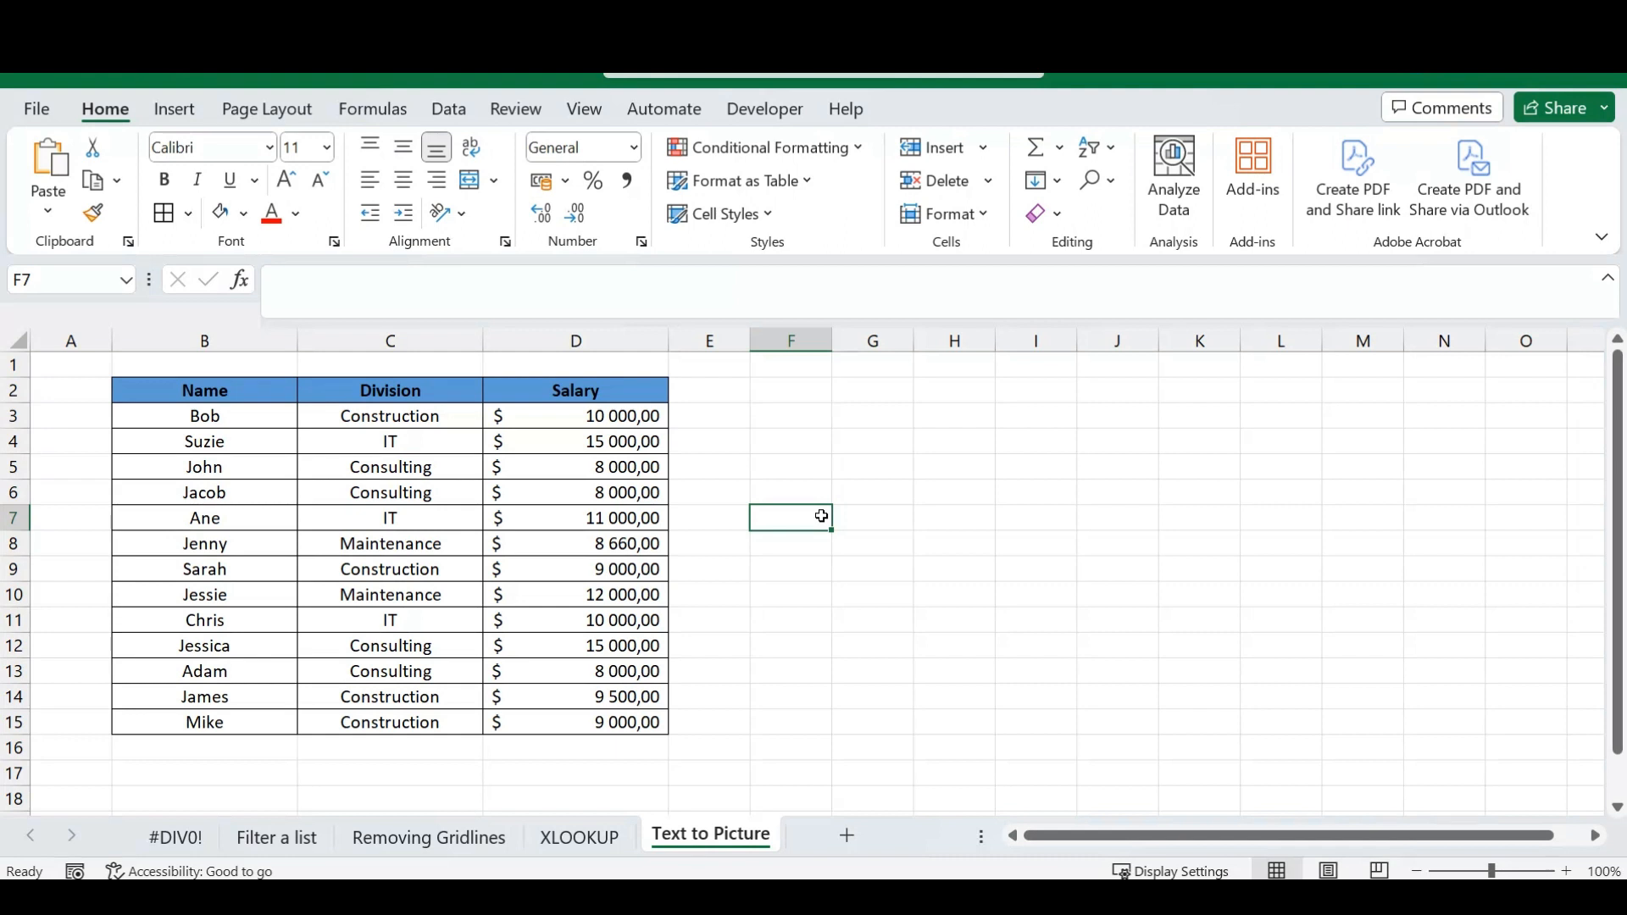
left_click(816, 446)
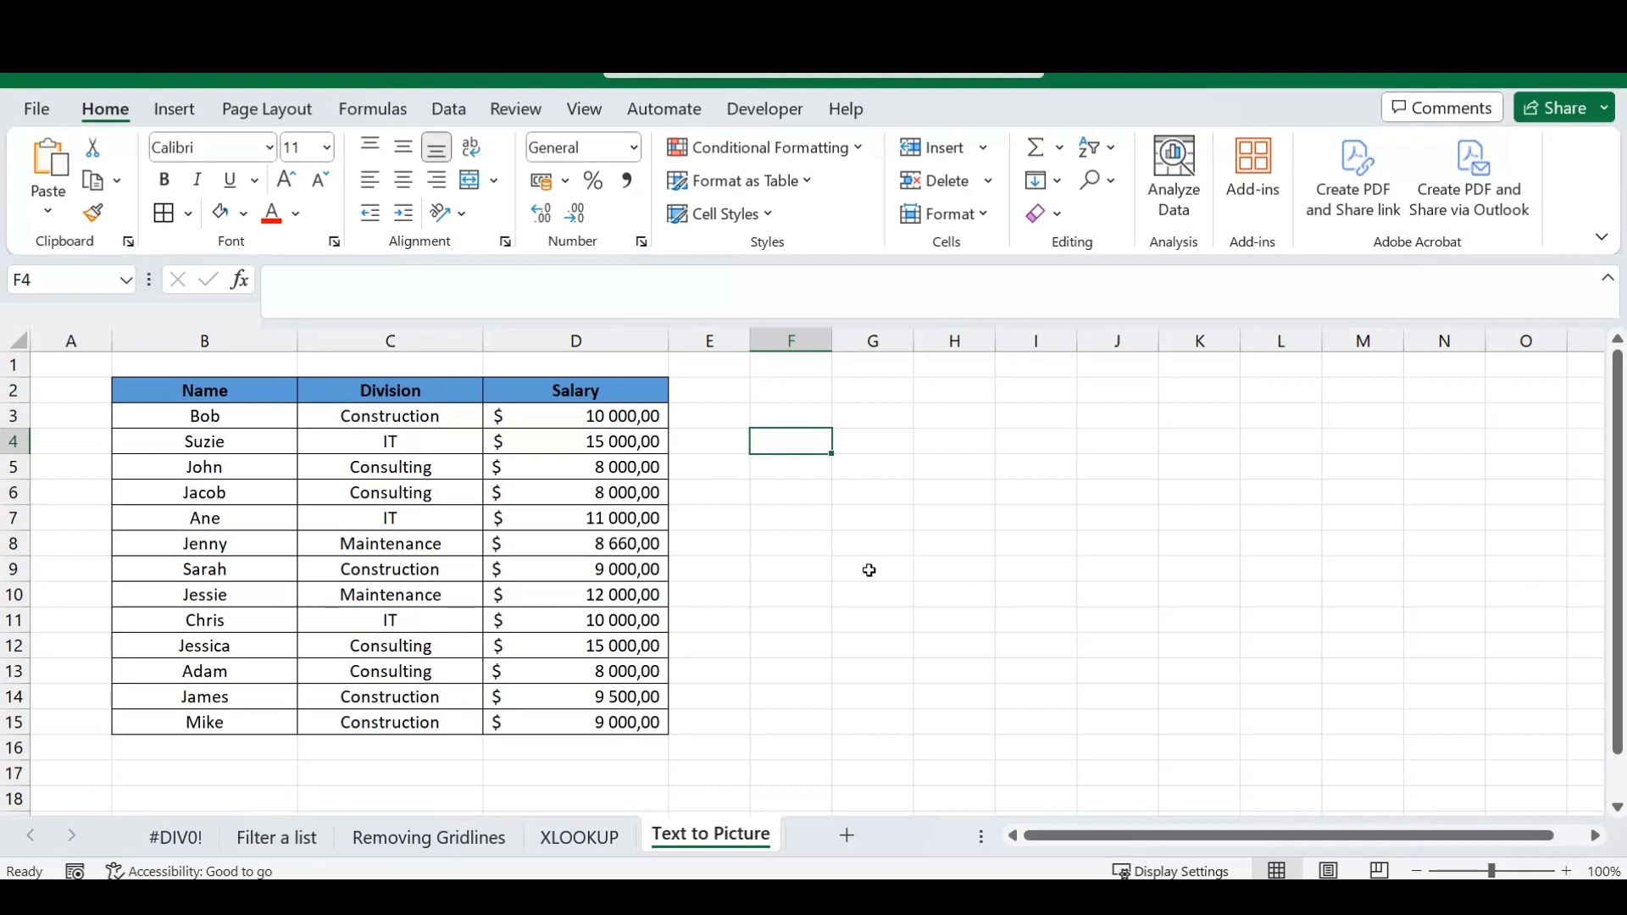
left_click(791, 545)
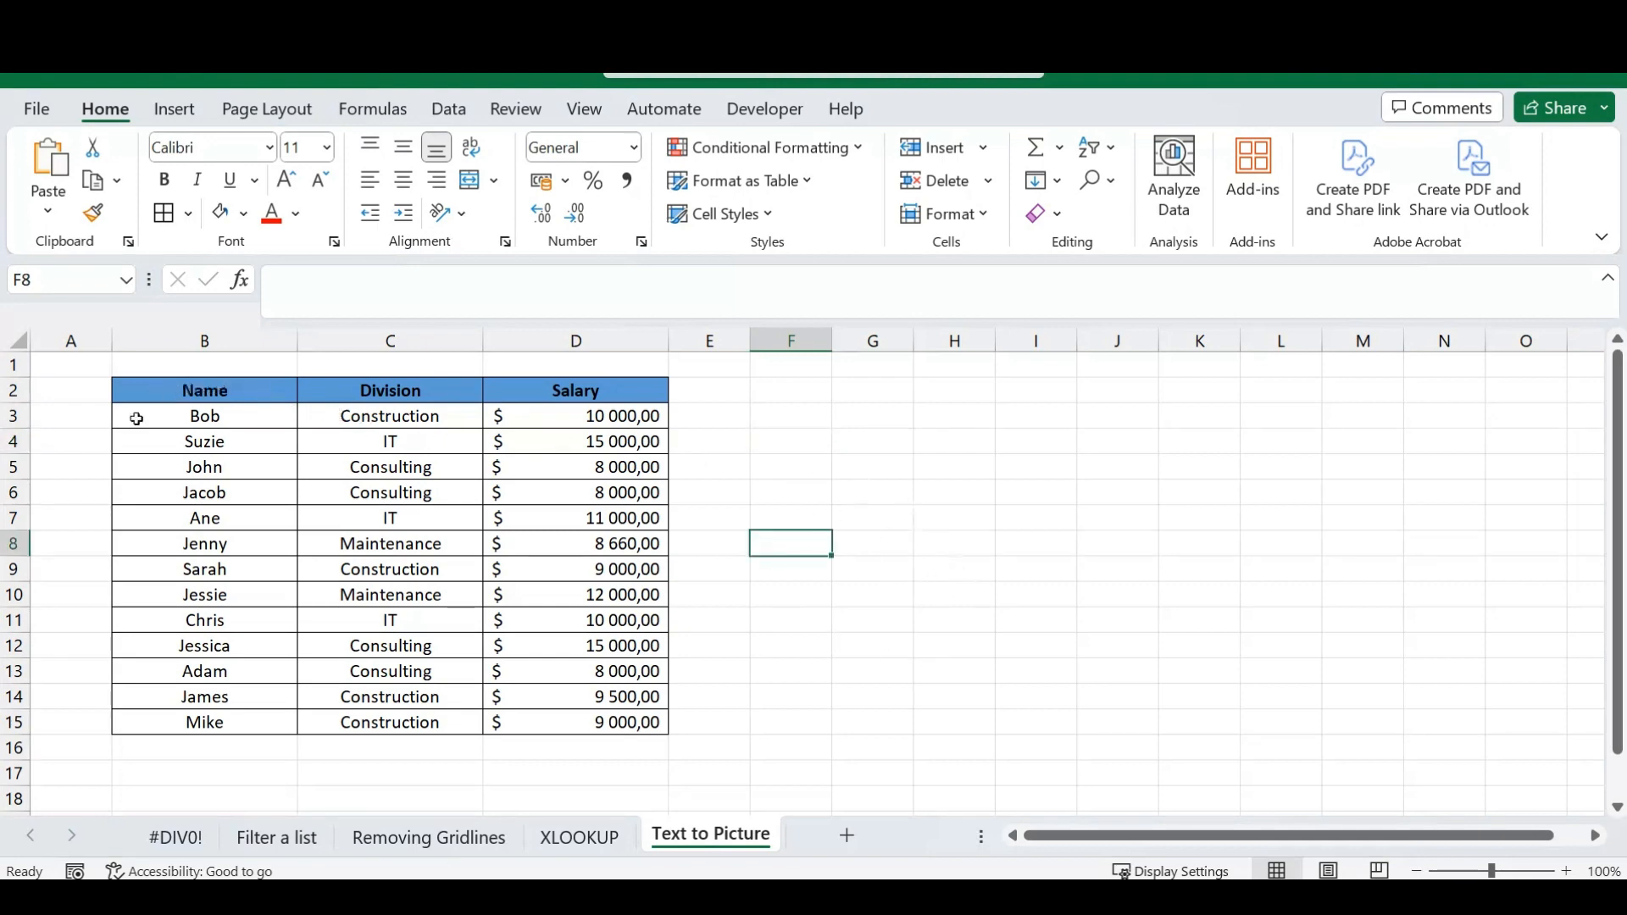
Copy the Name, Division and Salary table in B2:D15 as a picture, as shown on screen and in Picture format.
left_click_drag(152, 390, 614, 724)
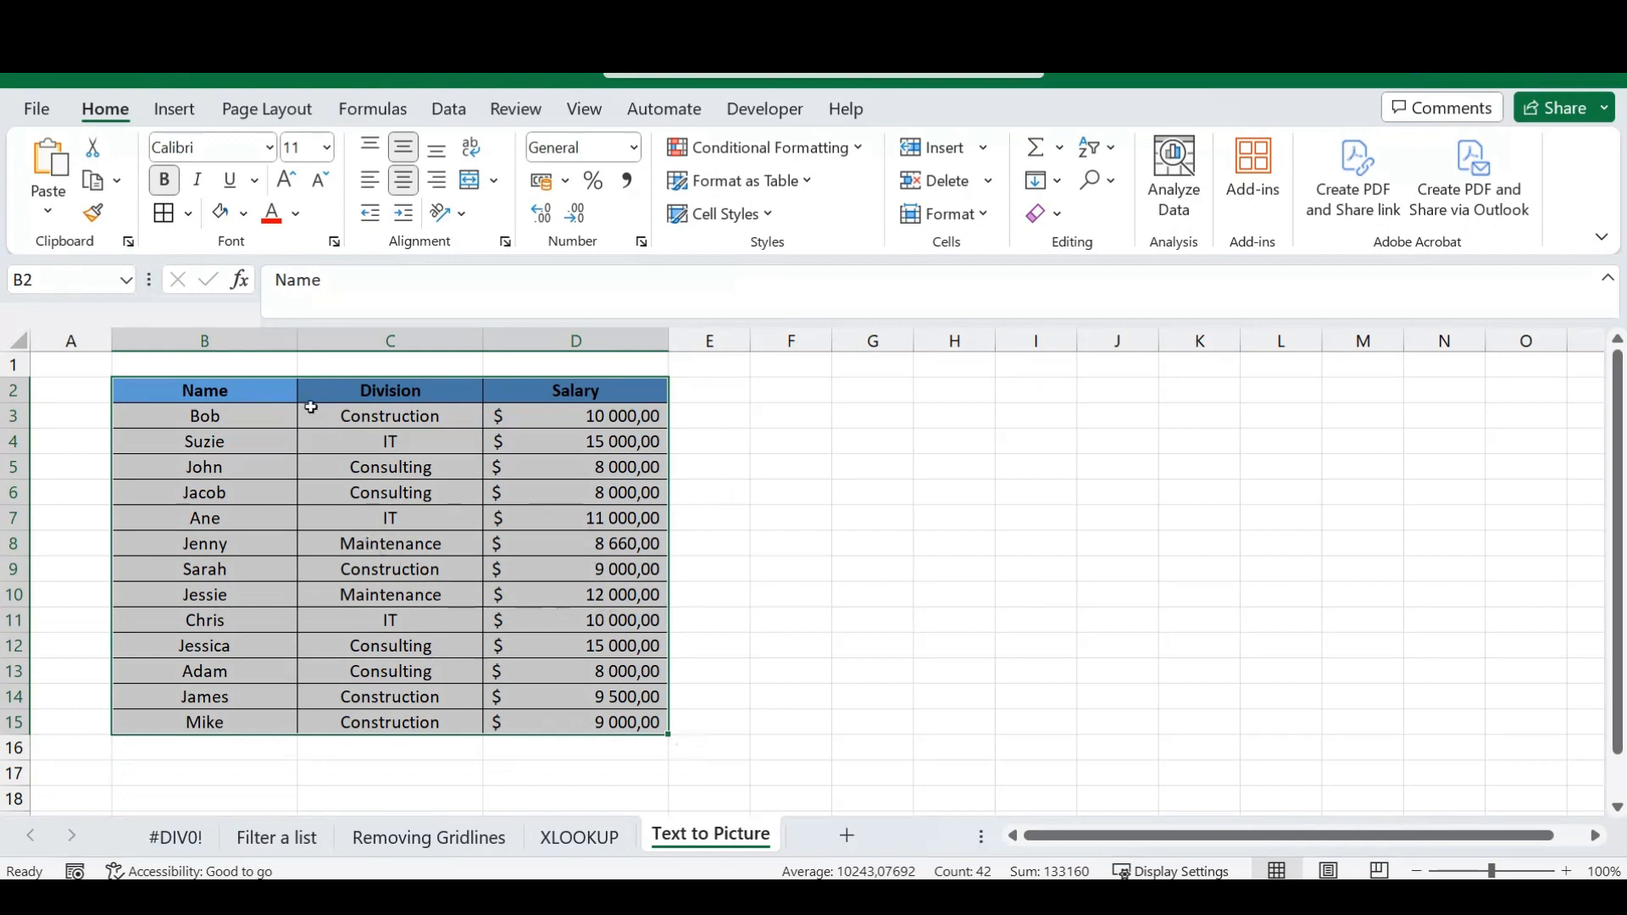
left_click(119, 181)
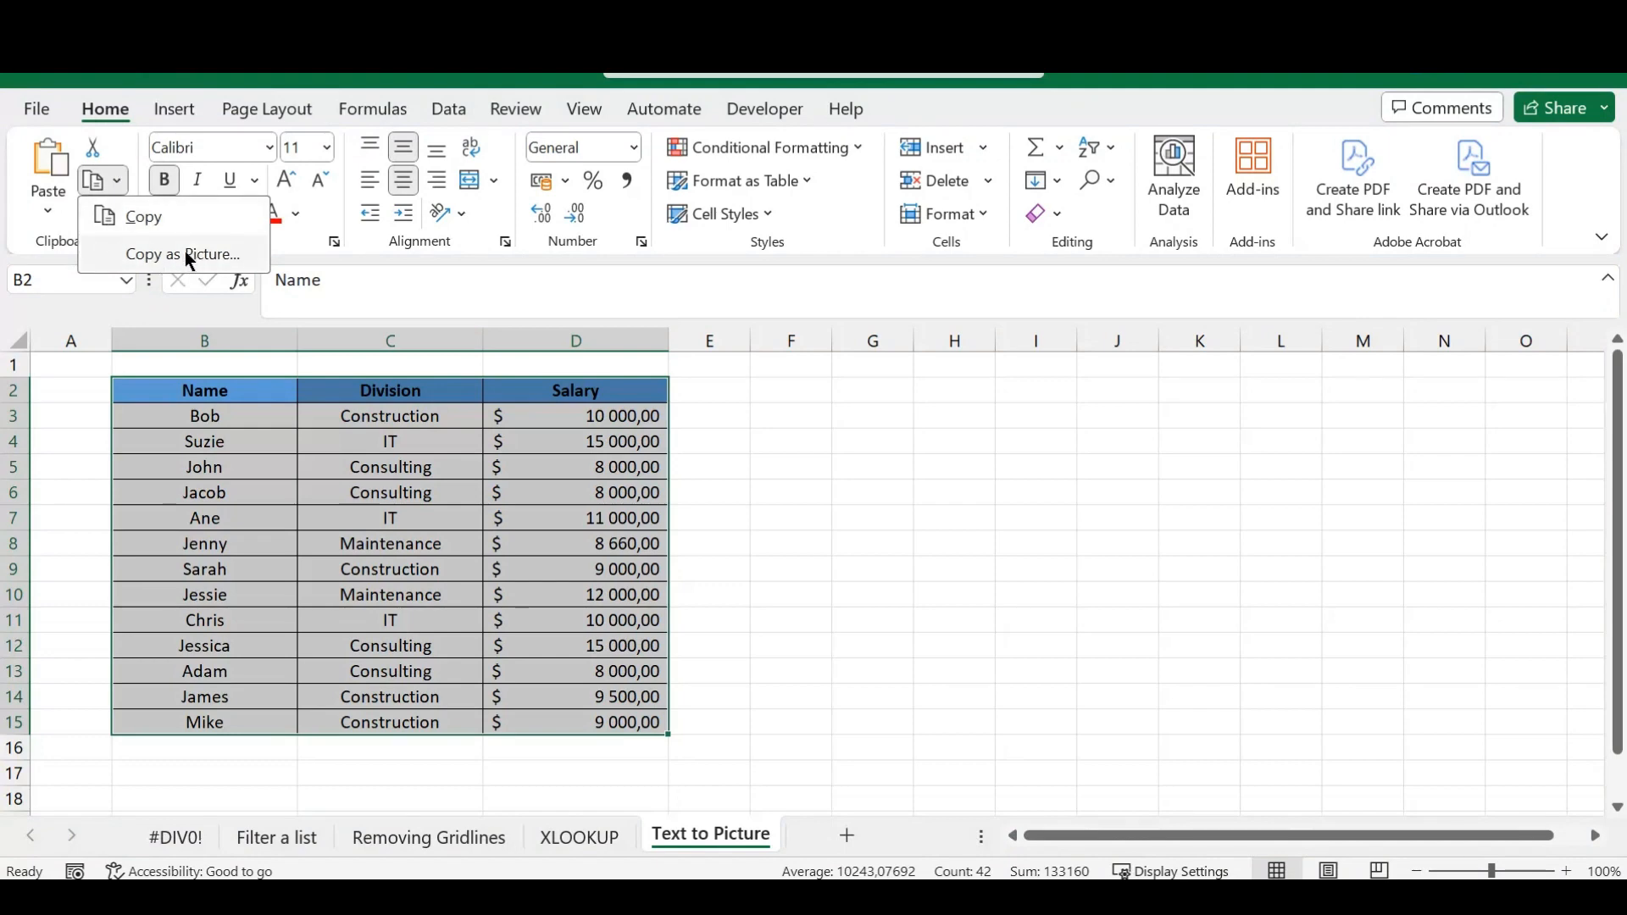
left_click(204, 263)
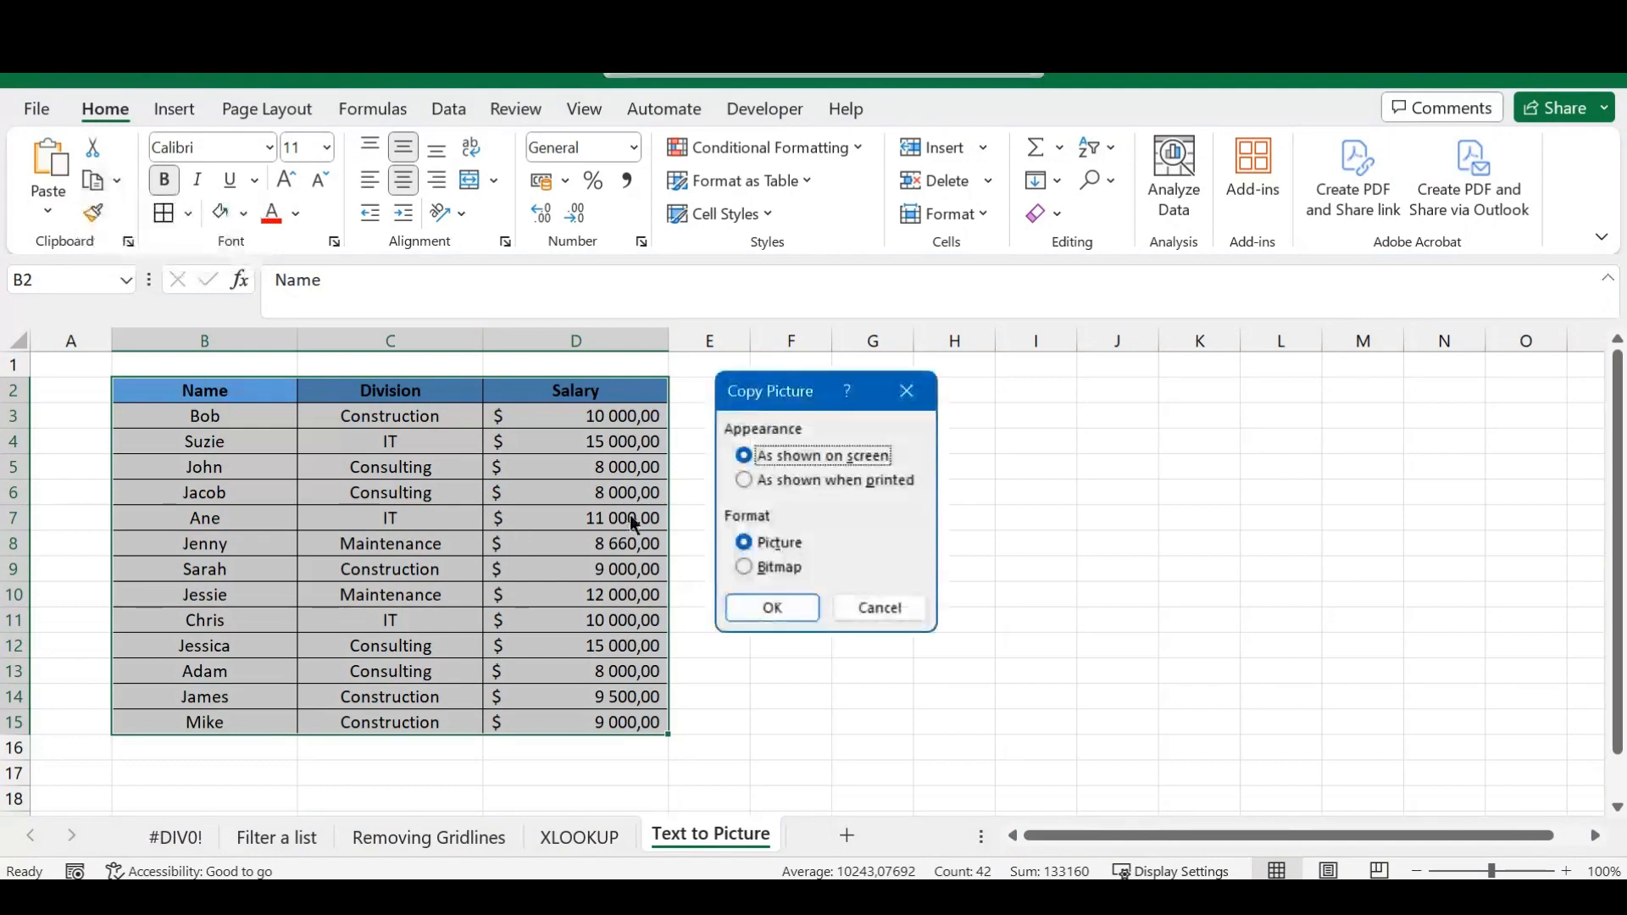
mouse_move(792, 392)
left_mouse_down()
mouse_move(871, 426)
mouse_move(776, 370)
left_mouse_up()
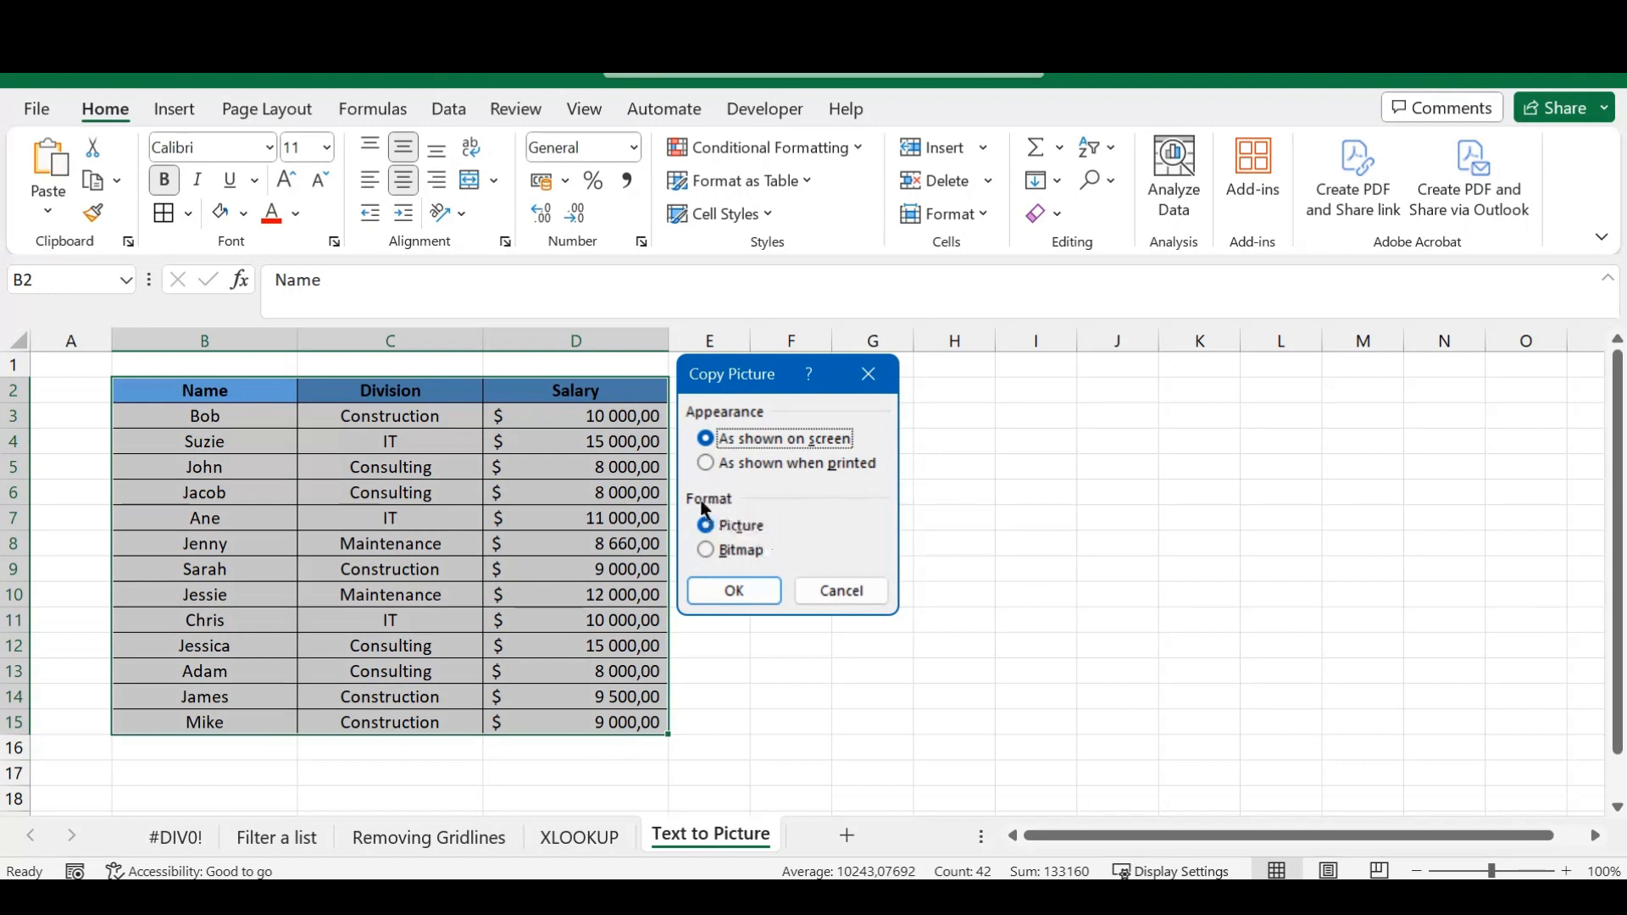
left_click(736, 591)
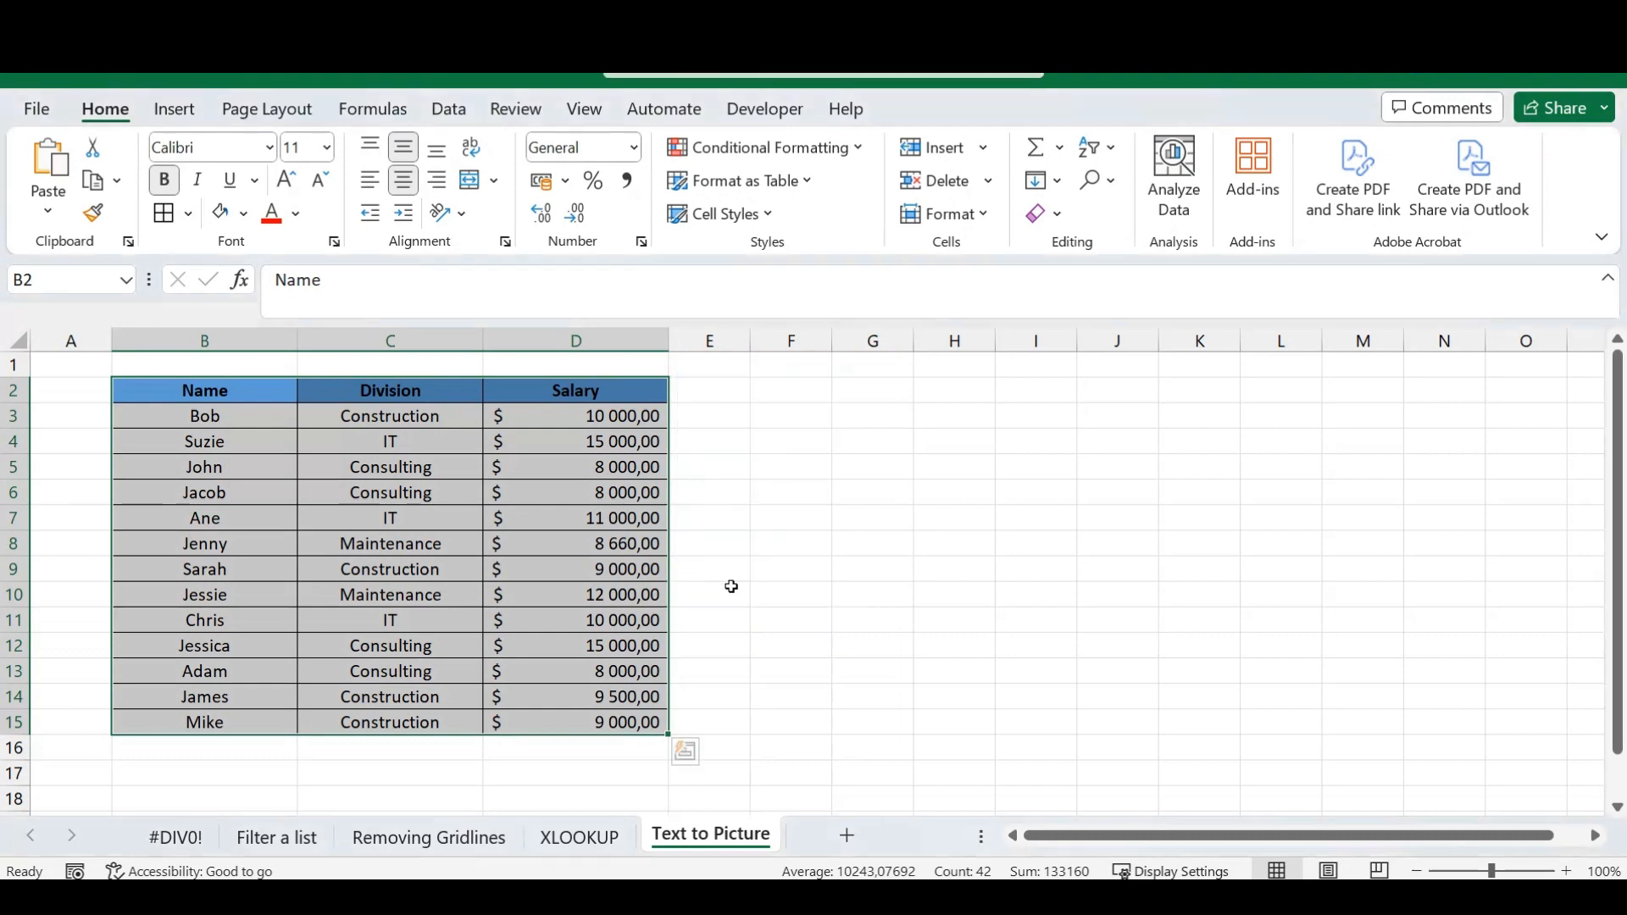
Paste the table picture at F3 and reposition it freely beside the original table, across columns F to M.
left_click(778, 406)
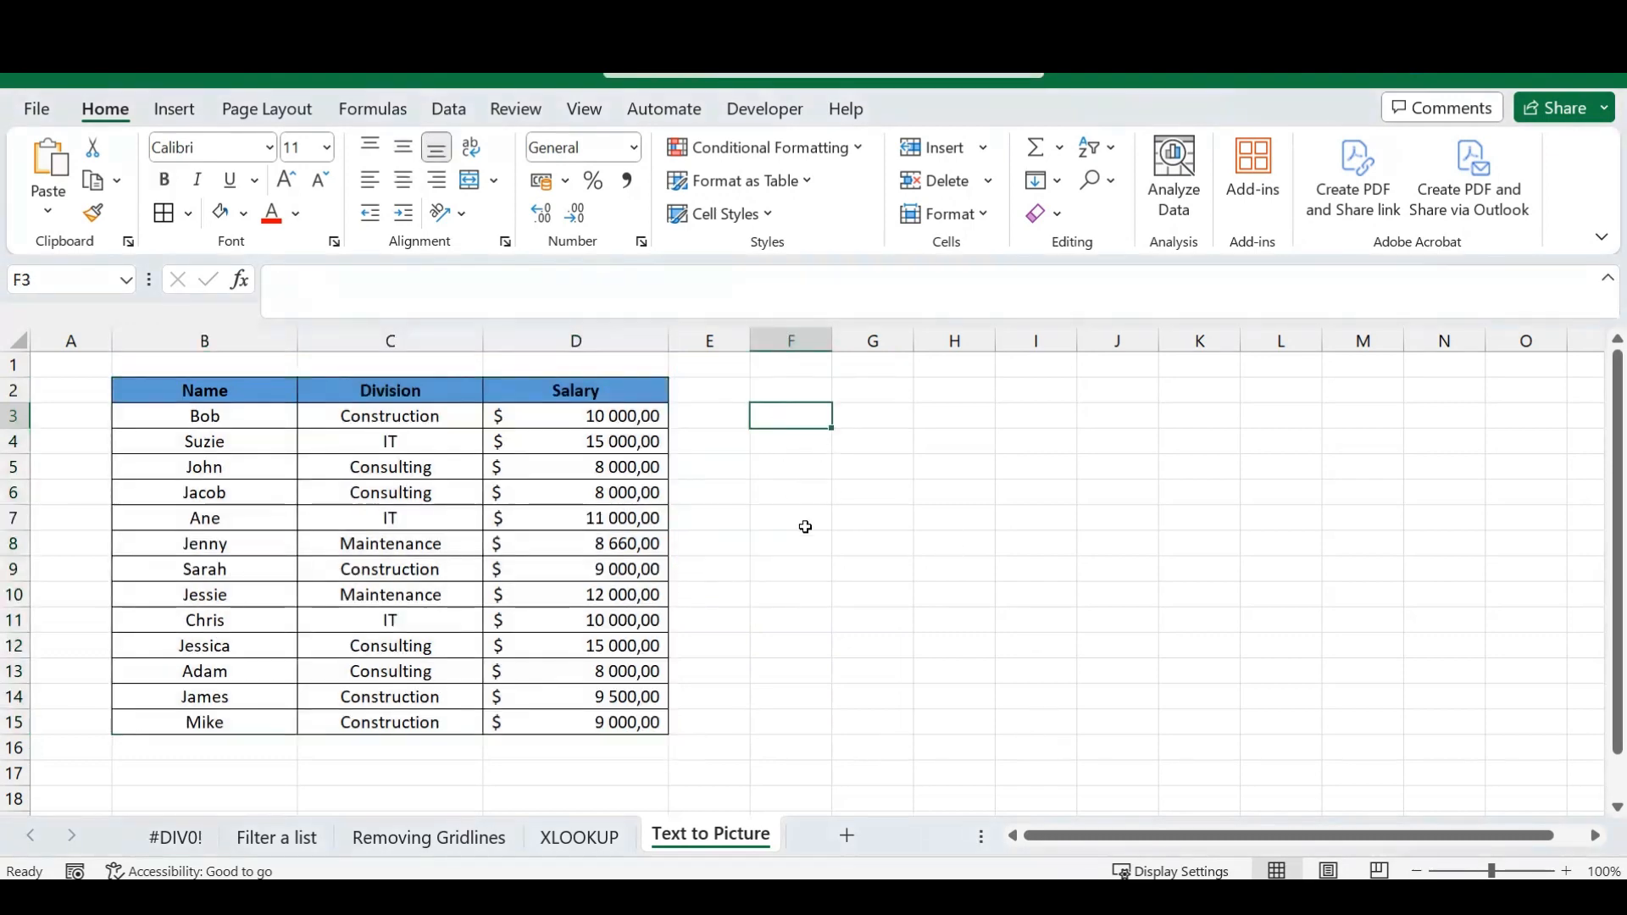
key("ctrl+v")
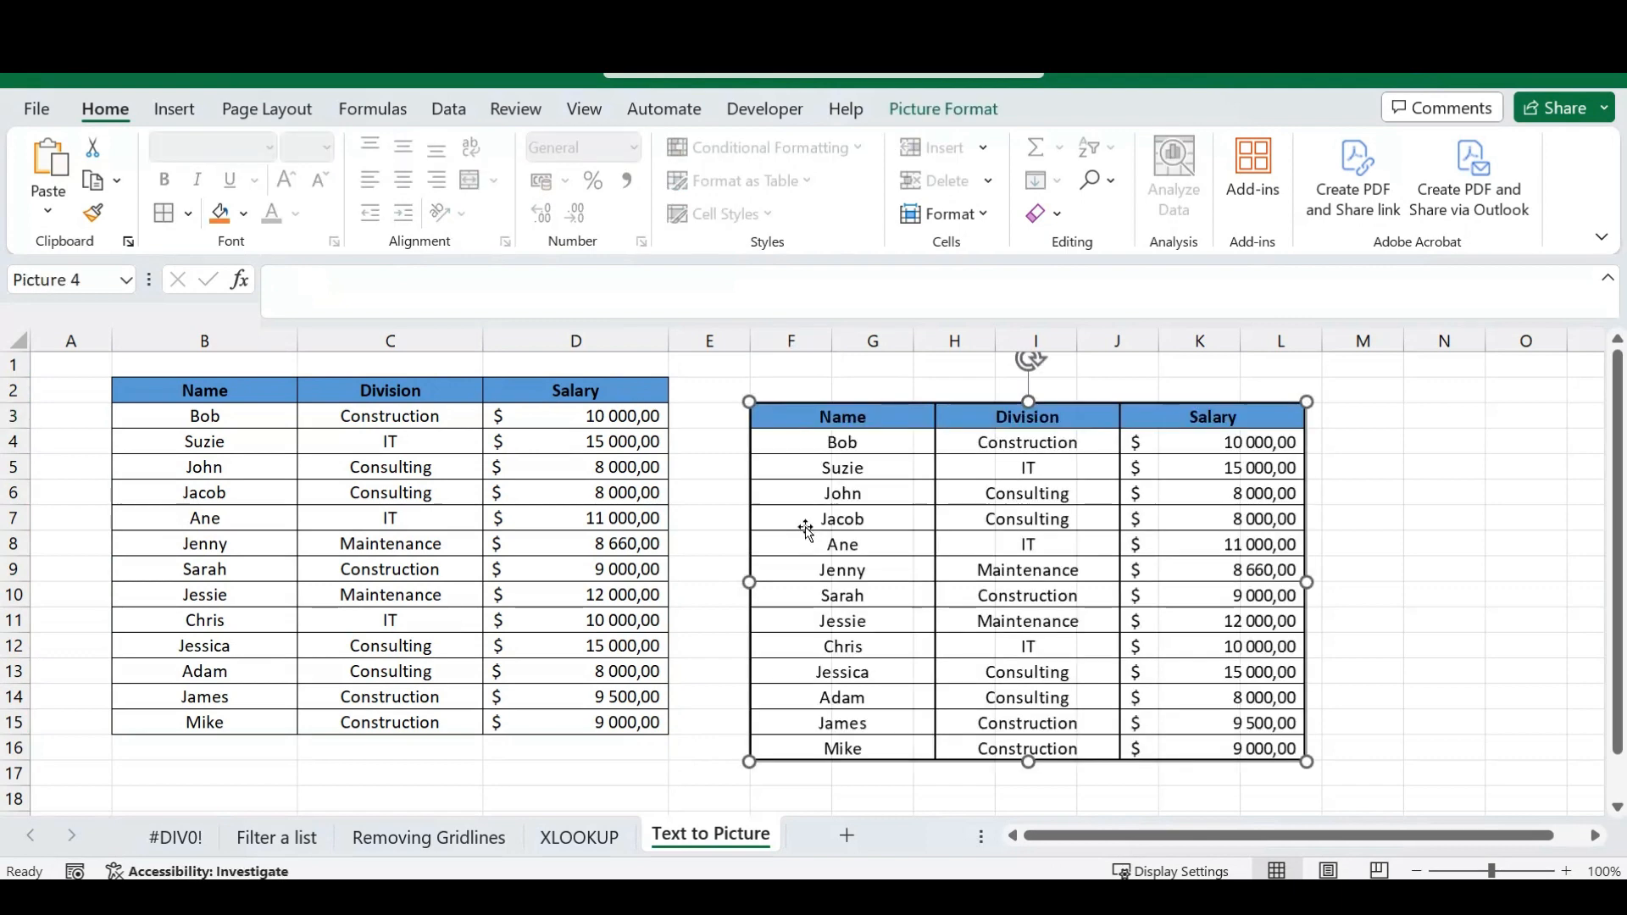
left_click_drag(981, 571, 1038, 530)
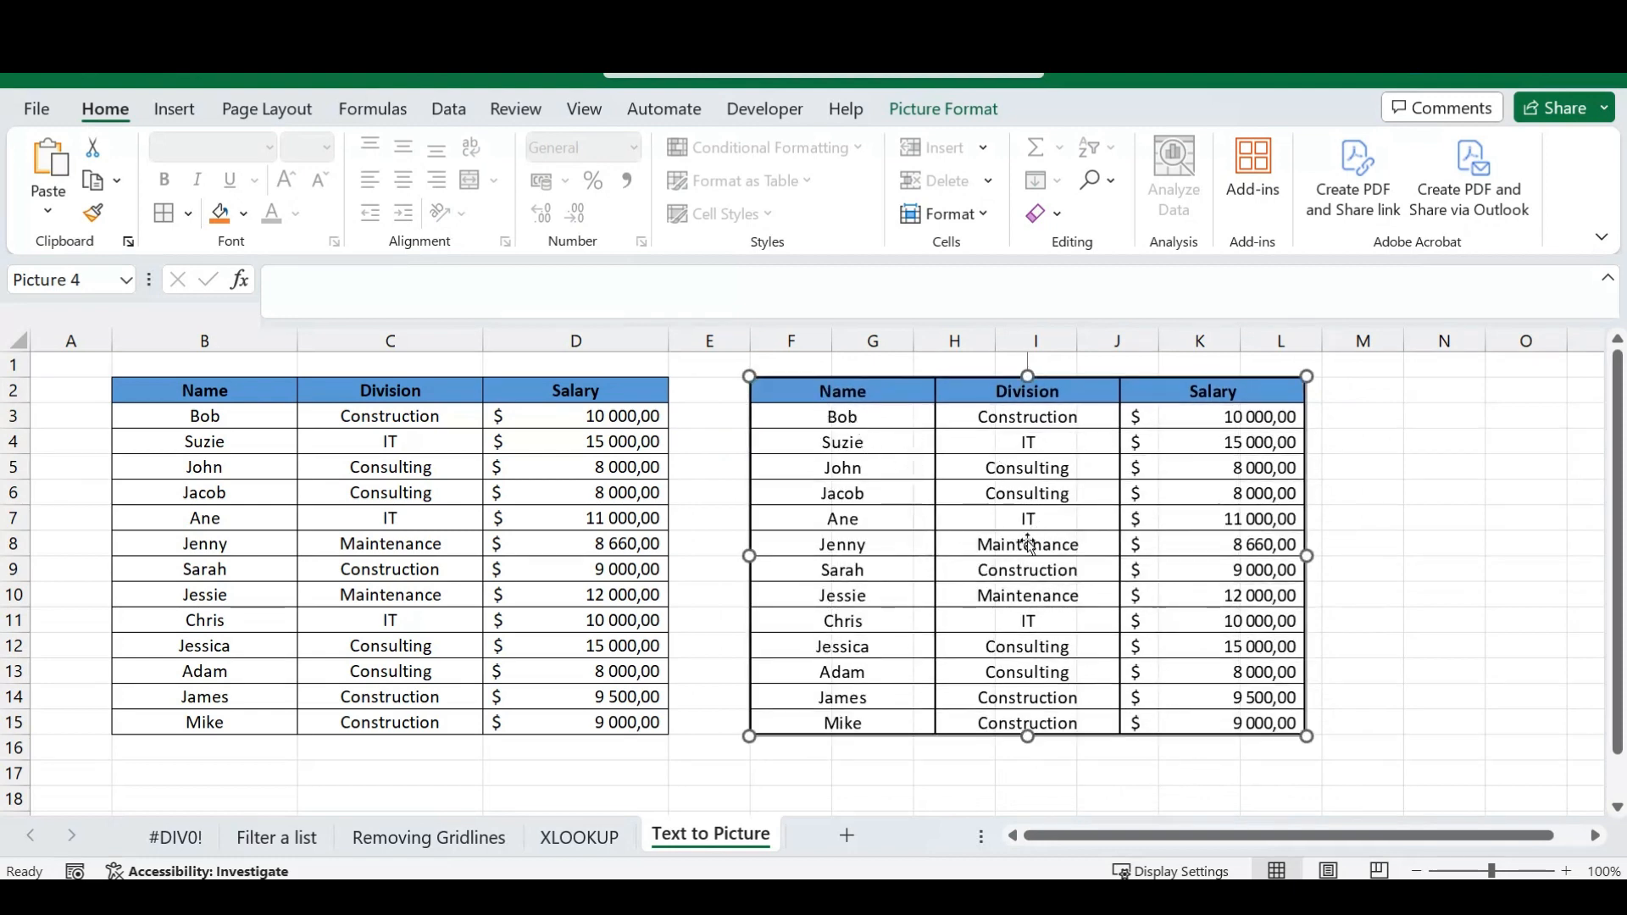
mouse_move(998, 547)
left_mouse_down()
mouse_move(1134, 605)
mouse_move(1035, 587)
mouse_move(1059, 560)
mouse_move(1011, 605)
mouse_move(994, 544)
left_mouse_up()
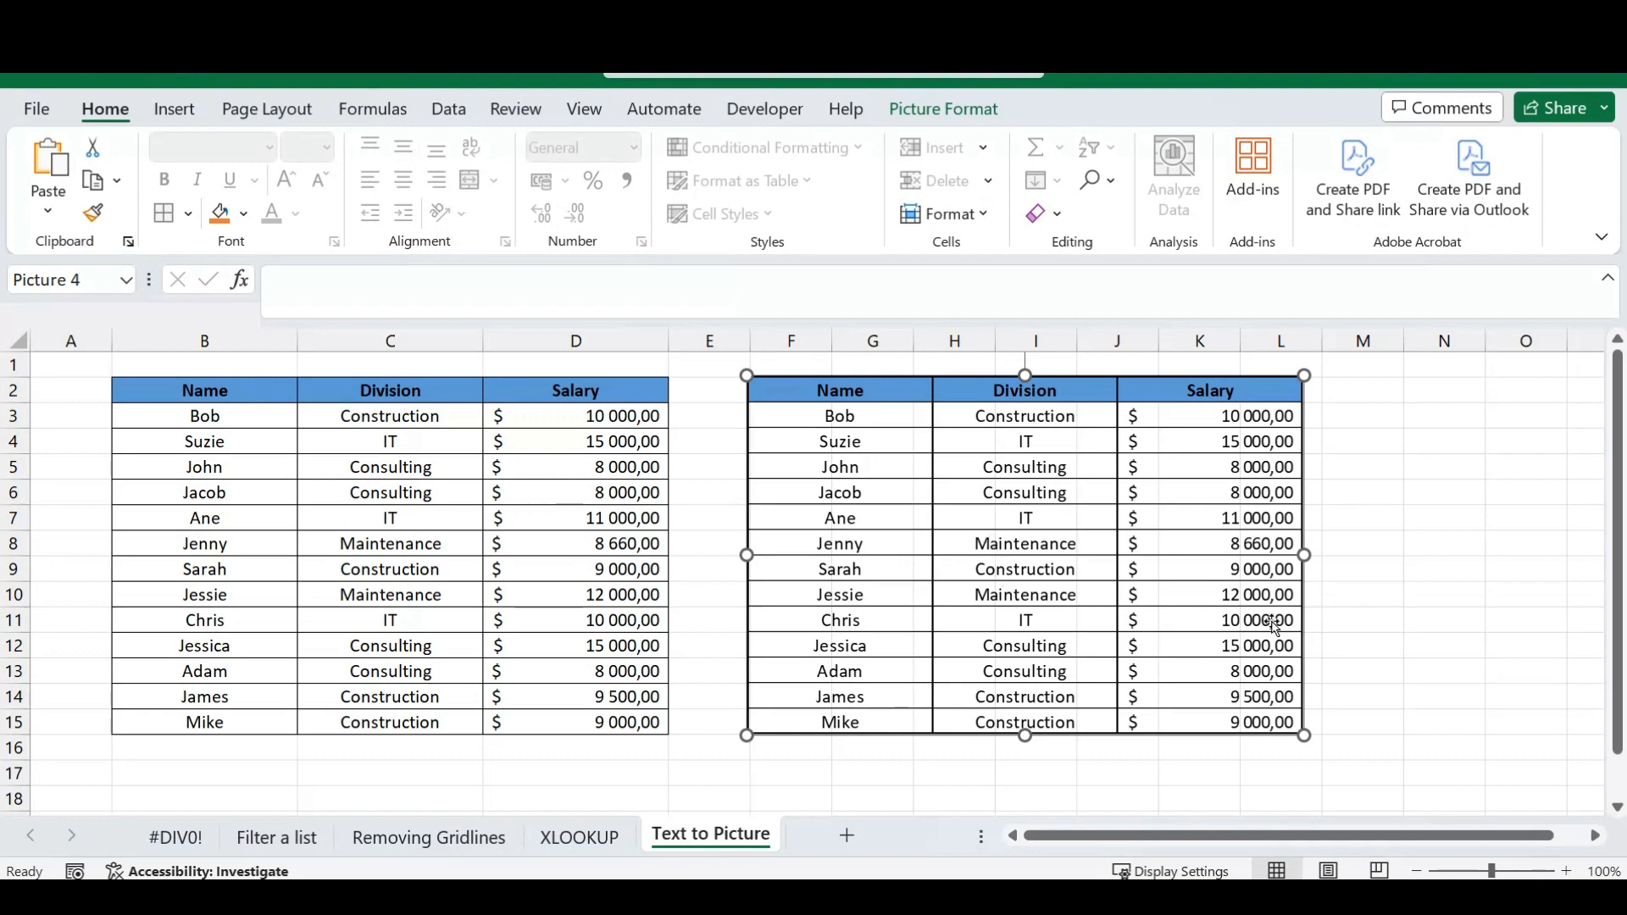
left_click_drag(1066, 546, 1105, 572)
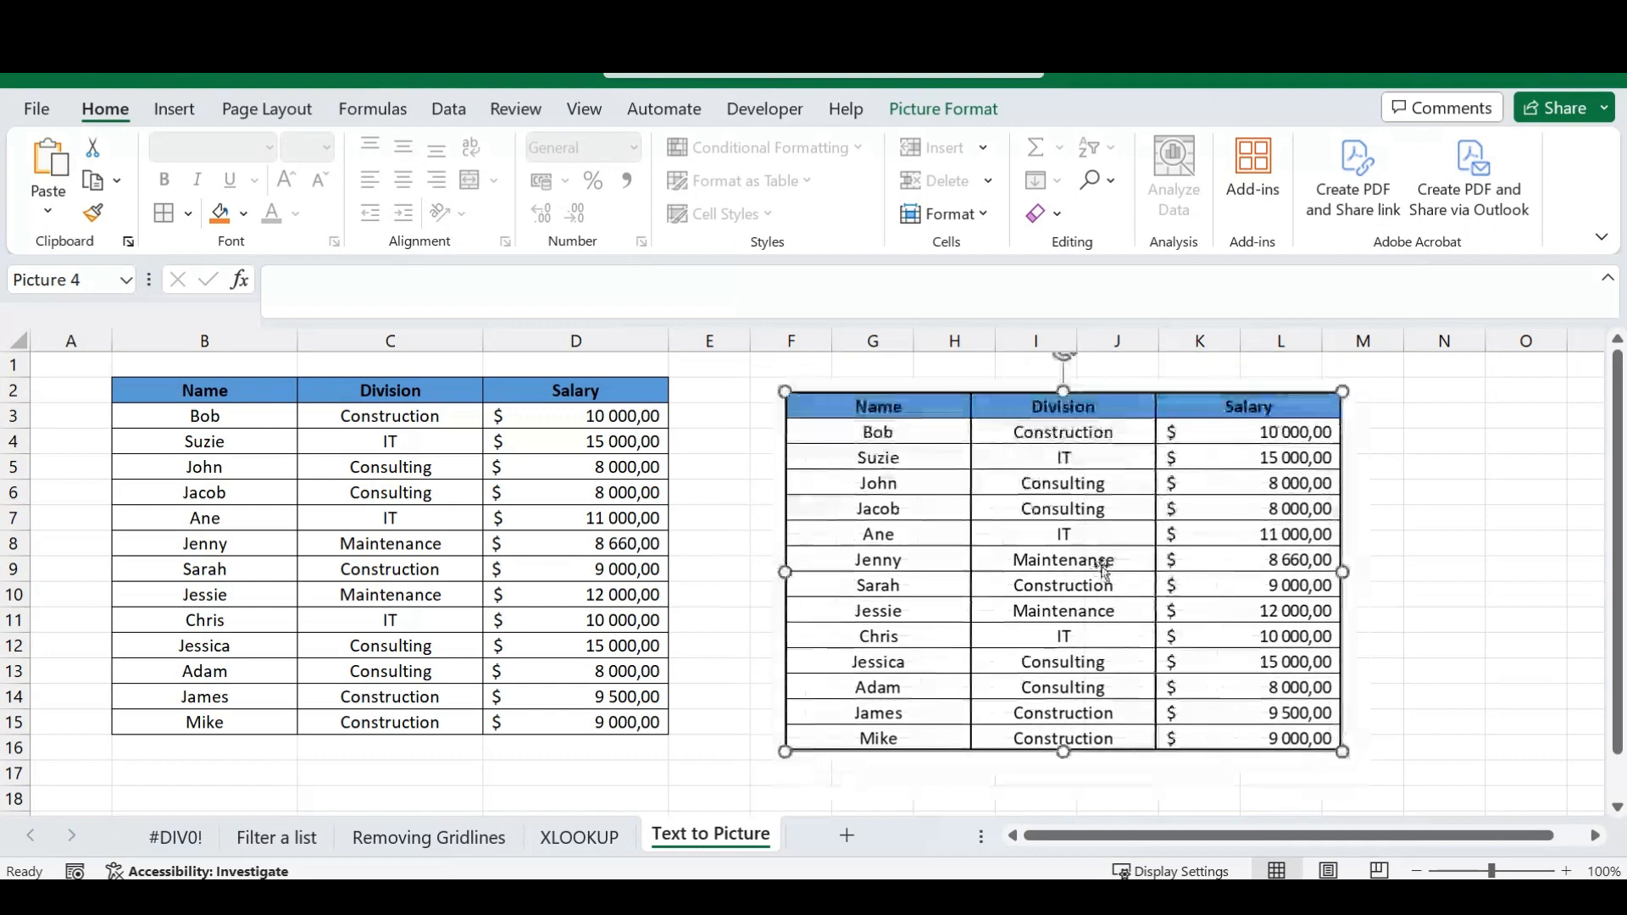